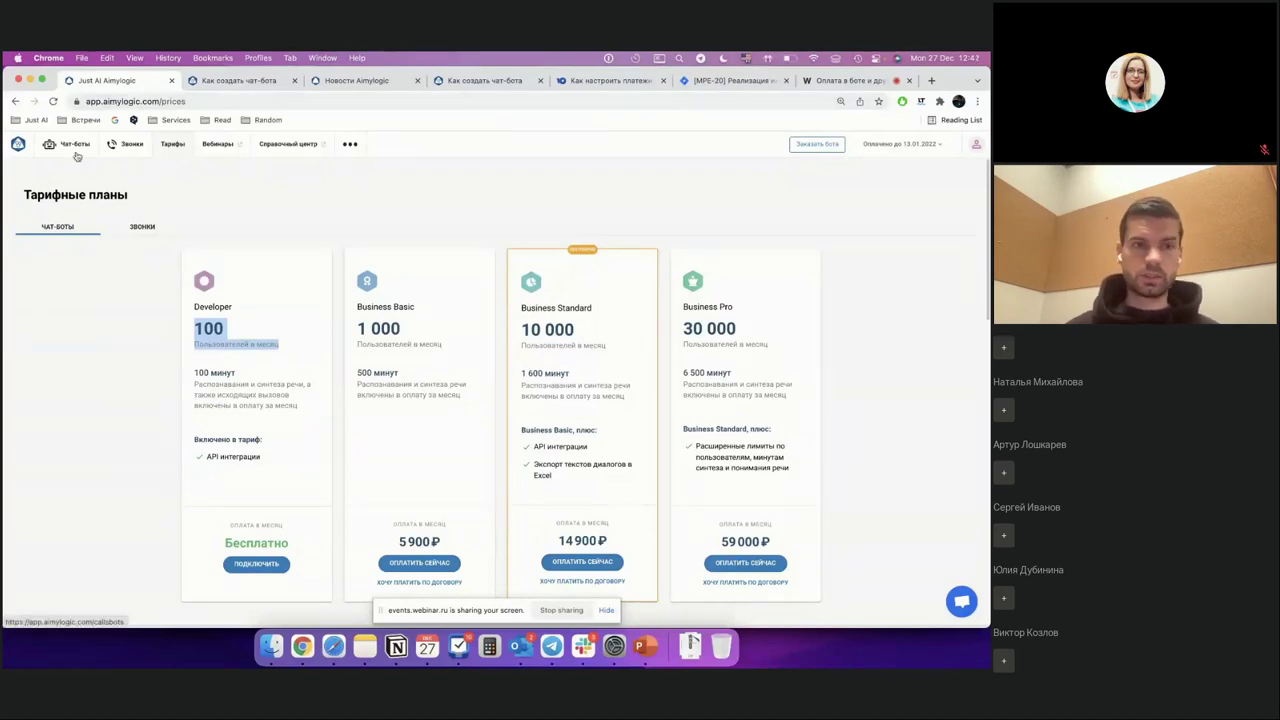
Step: Open the 'Оплата Телеграм вебинар' bot's scenario from the My chatbots list
click(75, 150)
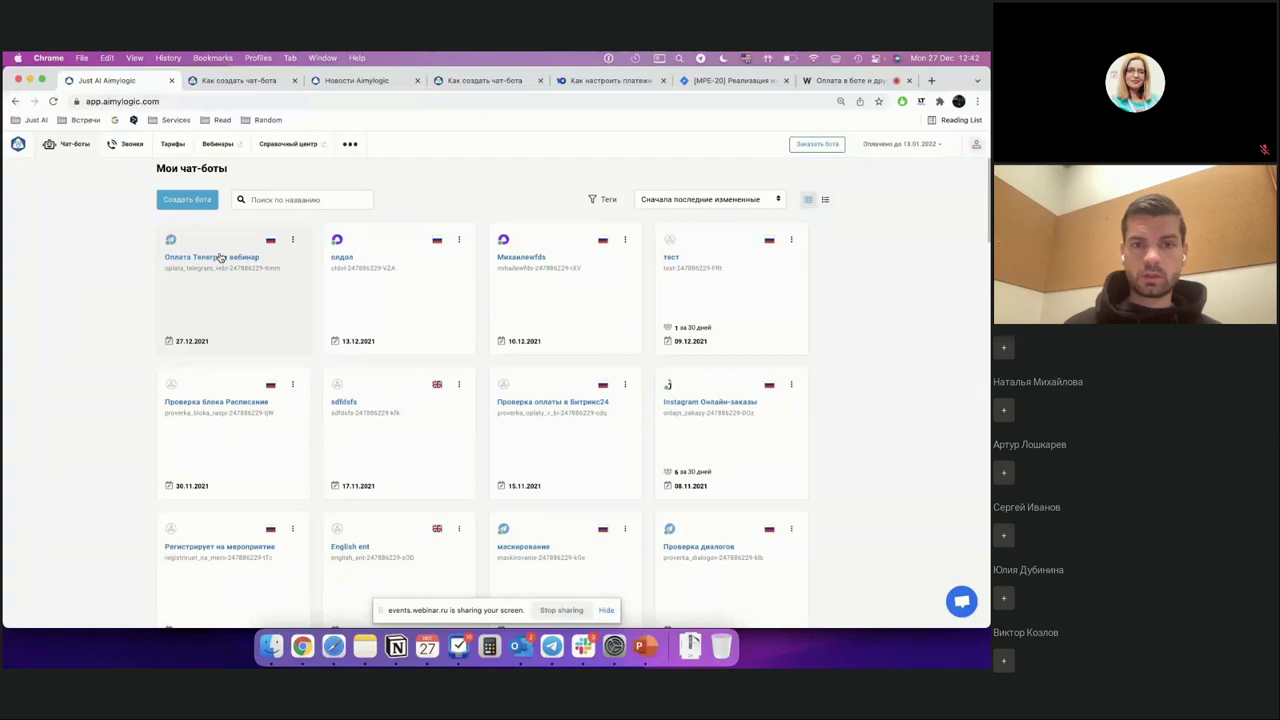
click(220, 258)
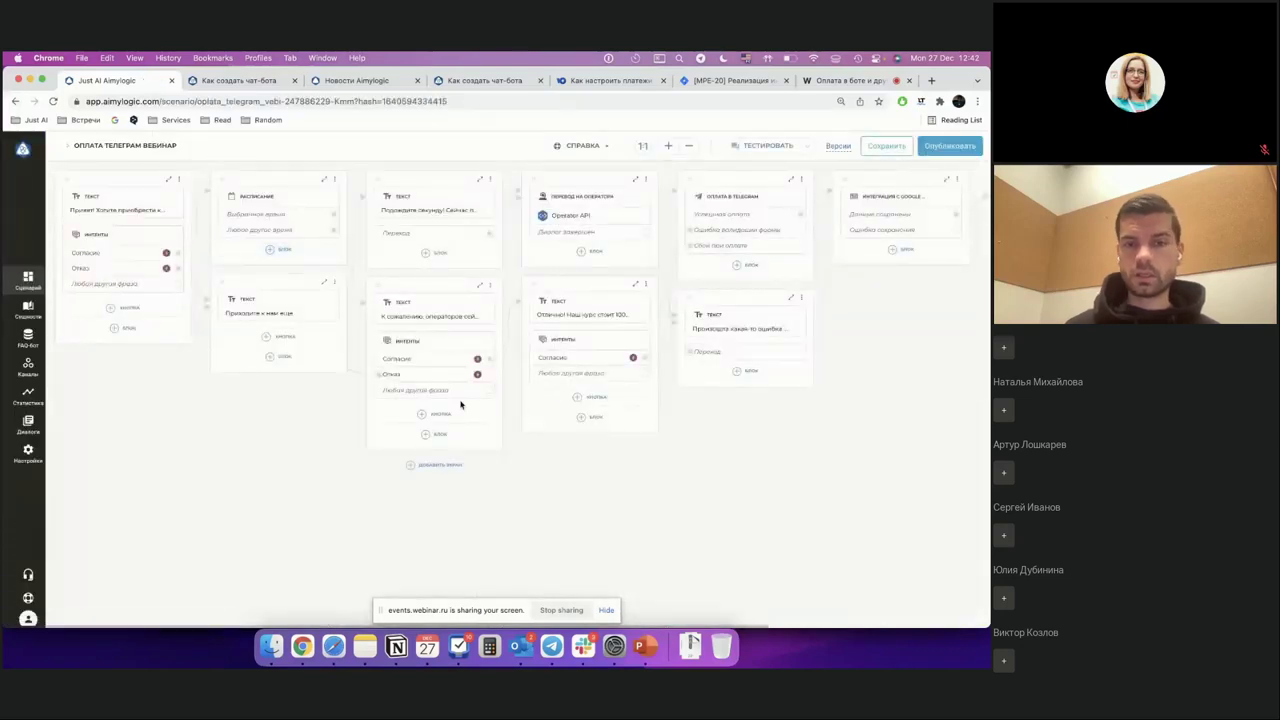
scroll(460, 404, right, 5)
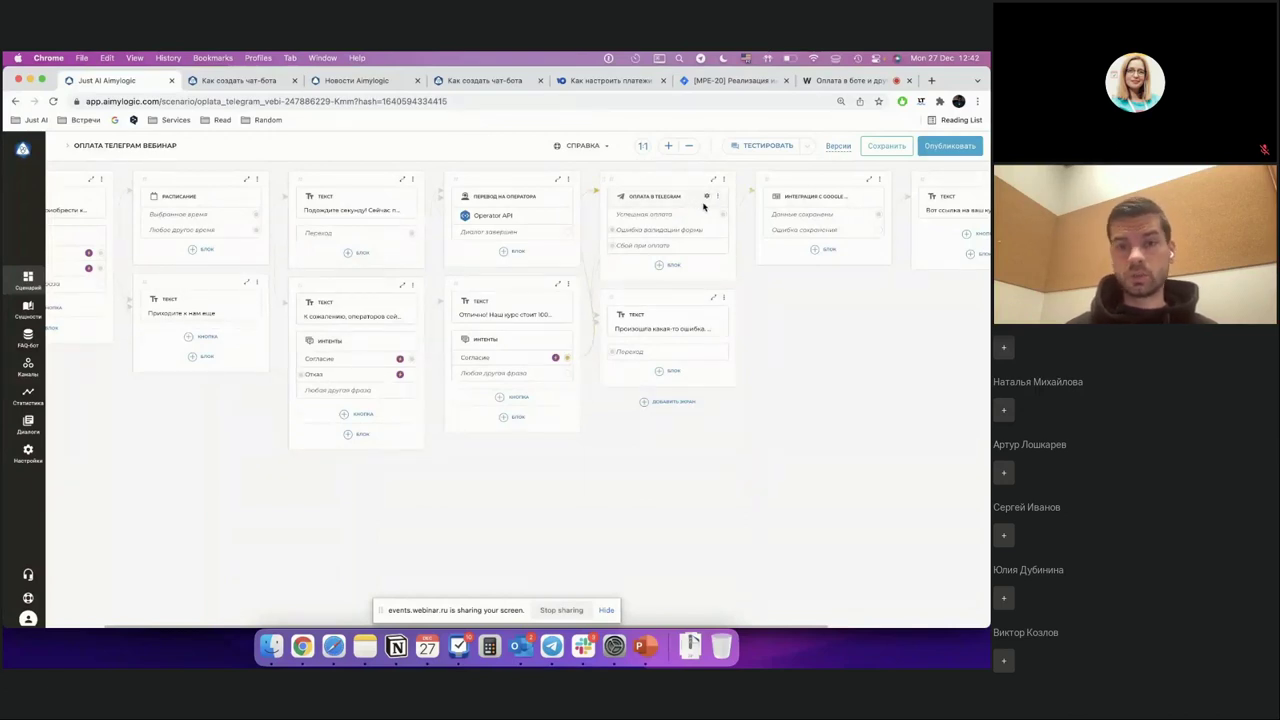
click(802, 280)
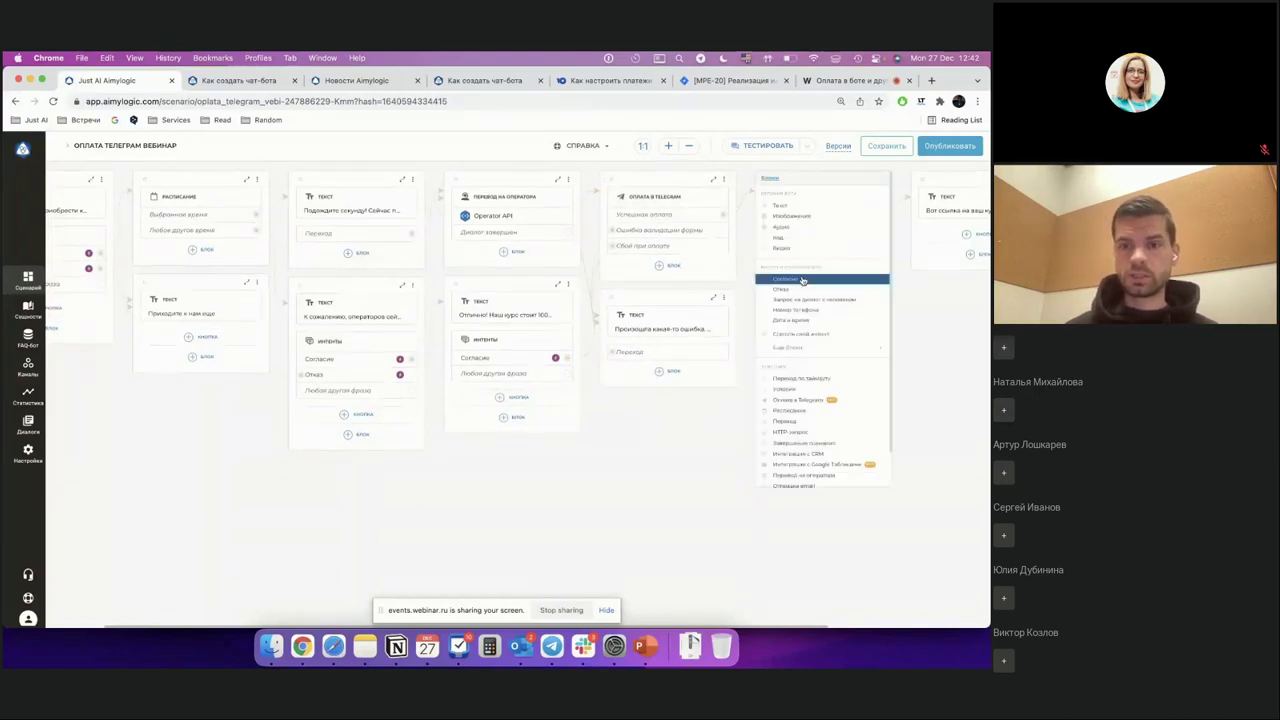
key(super+plus)
key(super+plus)
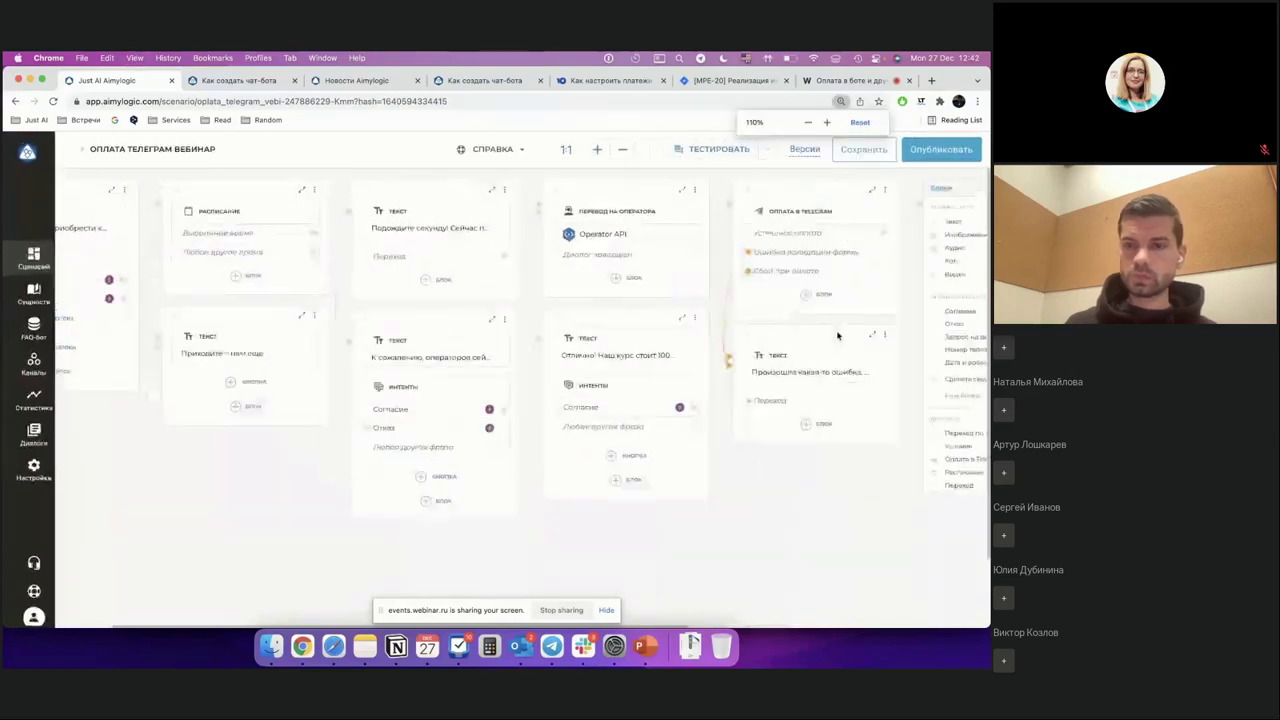
mouse_move(420, 431)
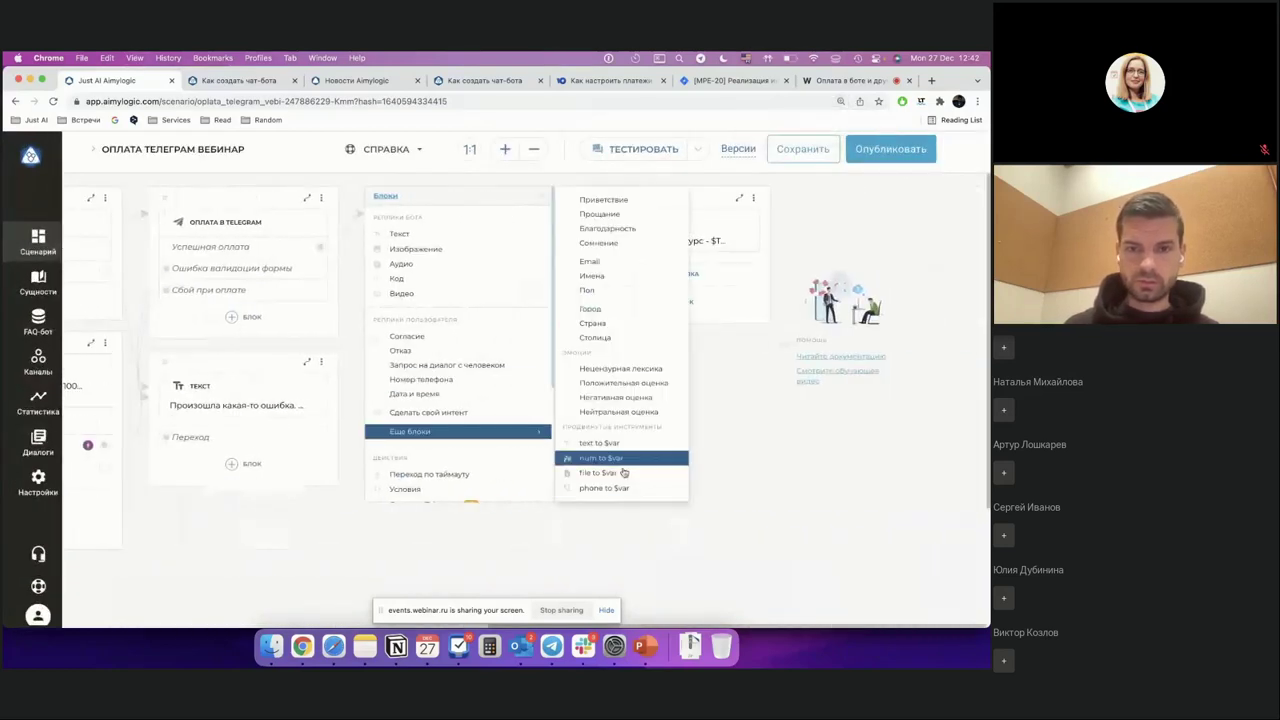
click(612, 476)
click(600, 533)
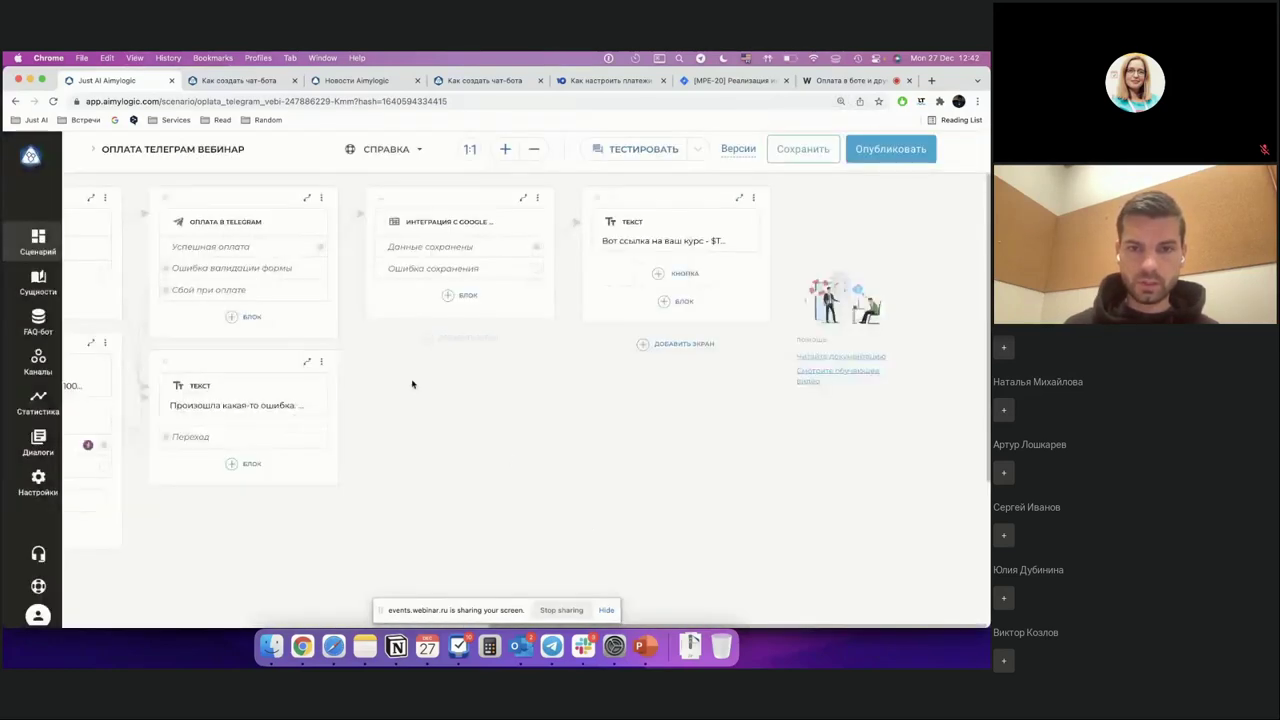
click(447, 340)
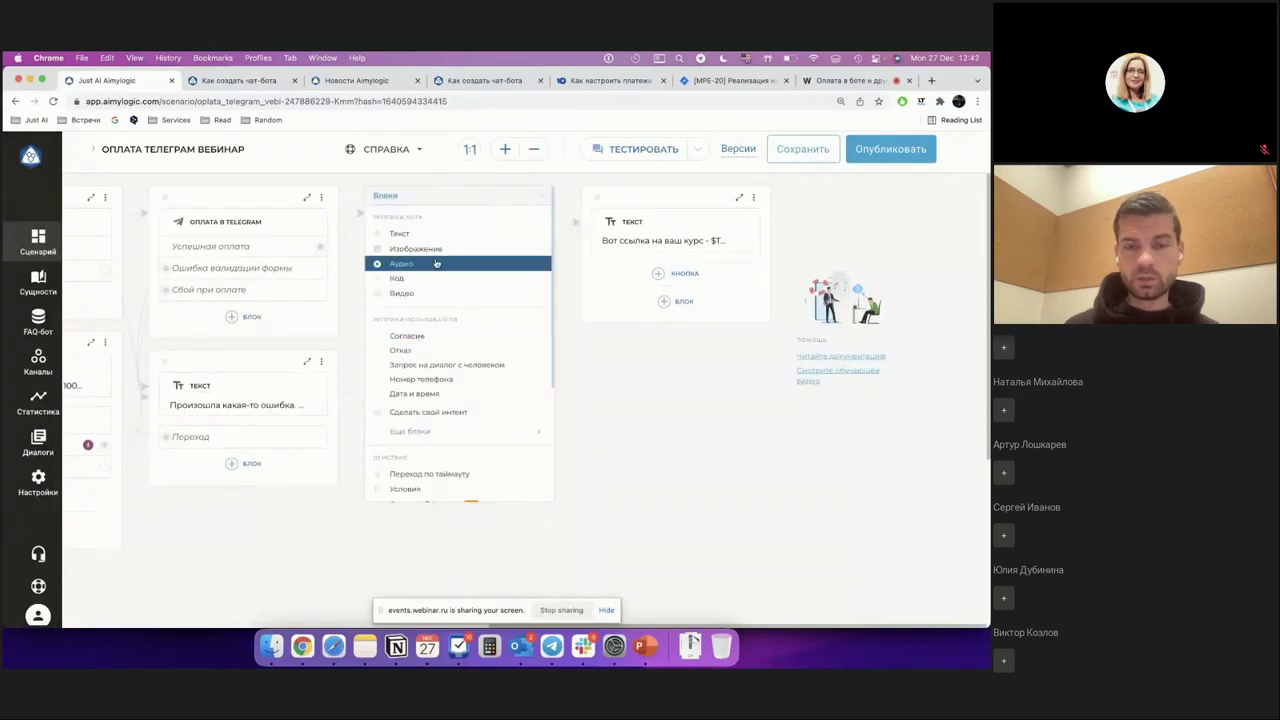
scroll(425, 383, down, 3)
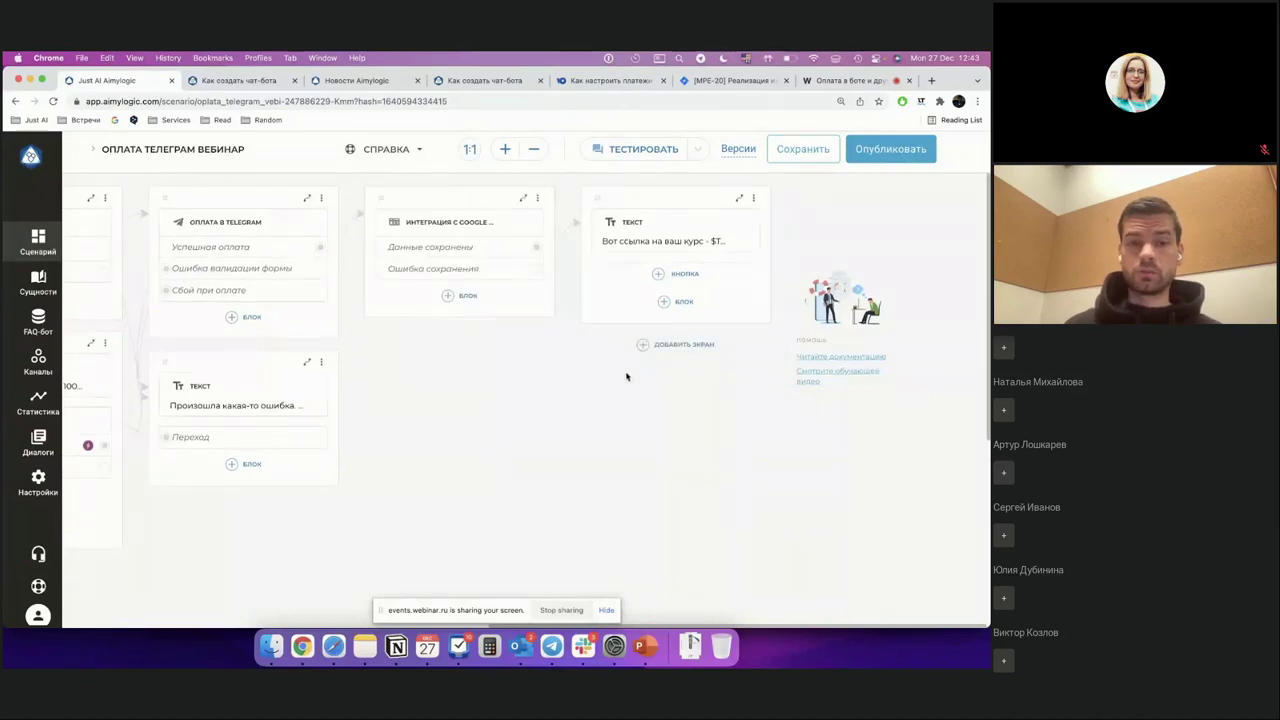
scroll(449, 409, left, 5)
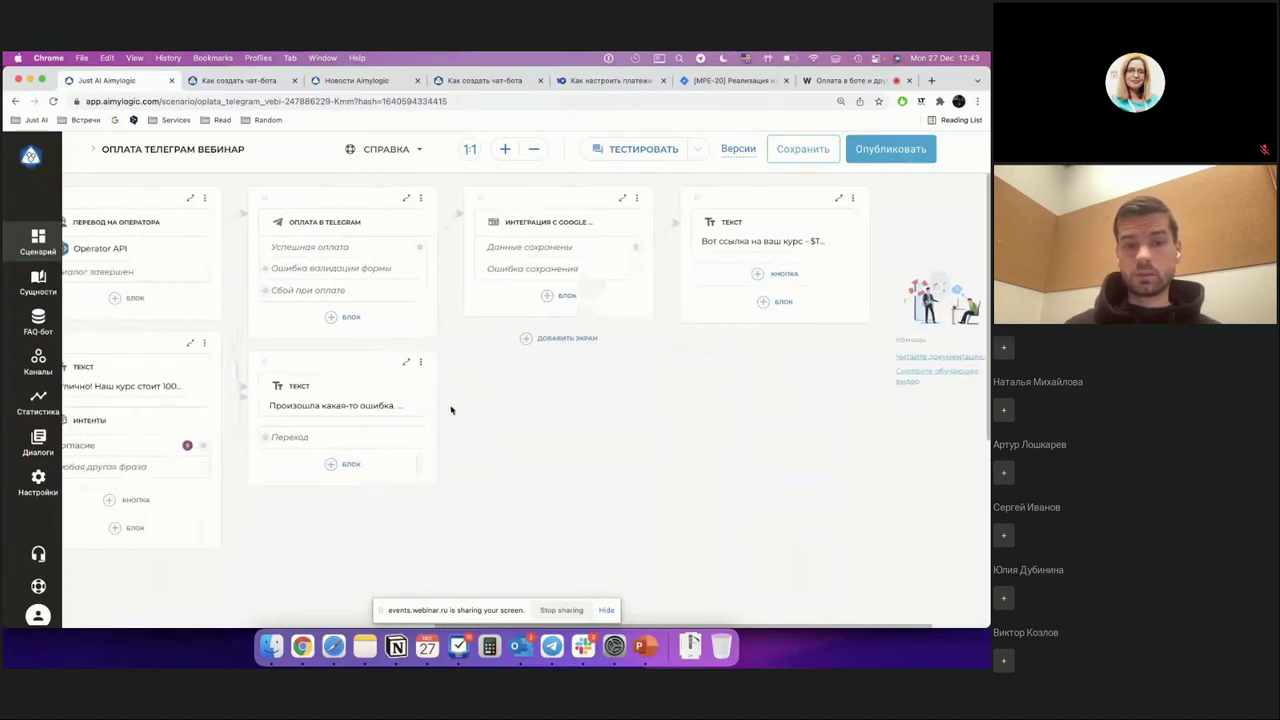
Step: Expand the Оплата в Telegram block and review its payment token and product name Курс "Чат-боты"
click(405, 201)
scroll(514, 346, down, 1)
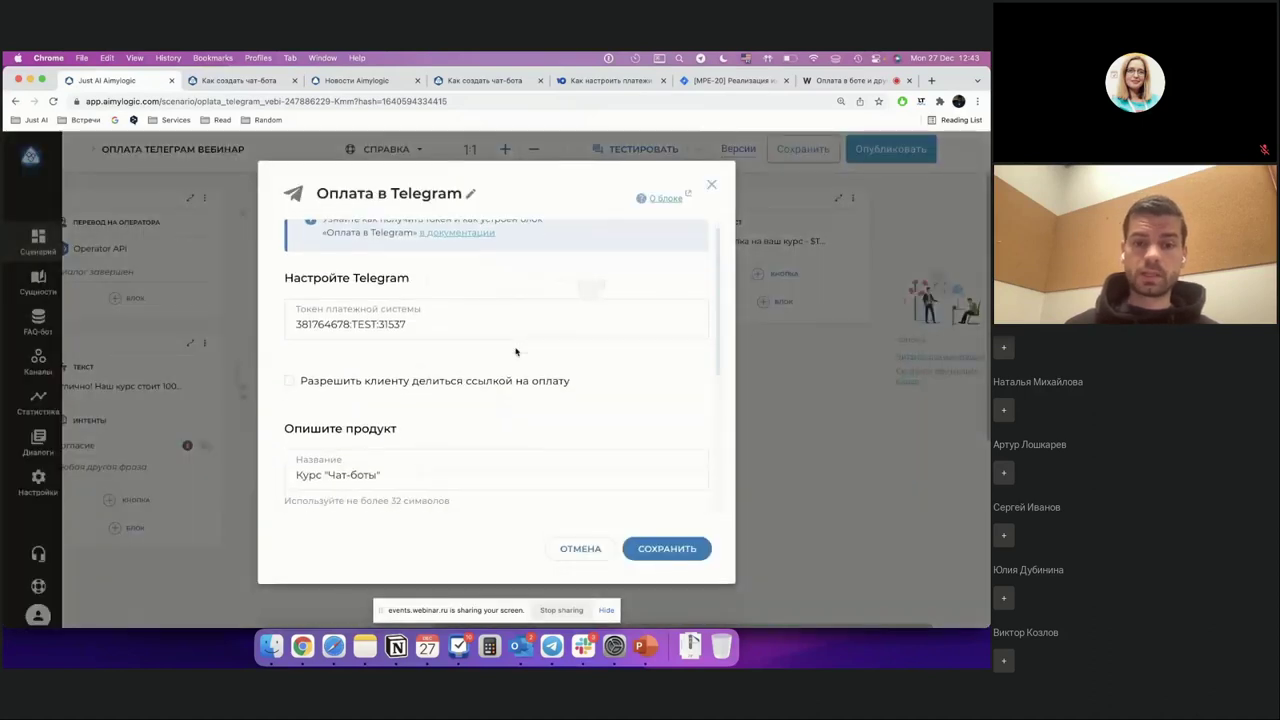
scroll(515, 350, down, 3)
scroll(515, 348, up, 4)
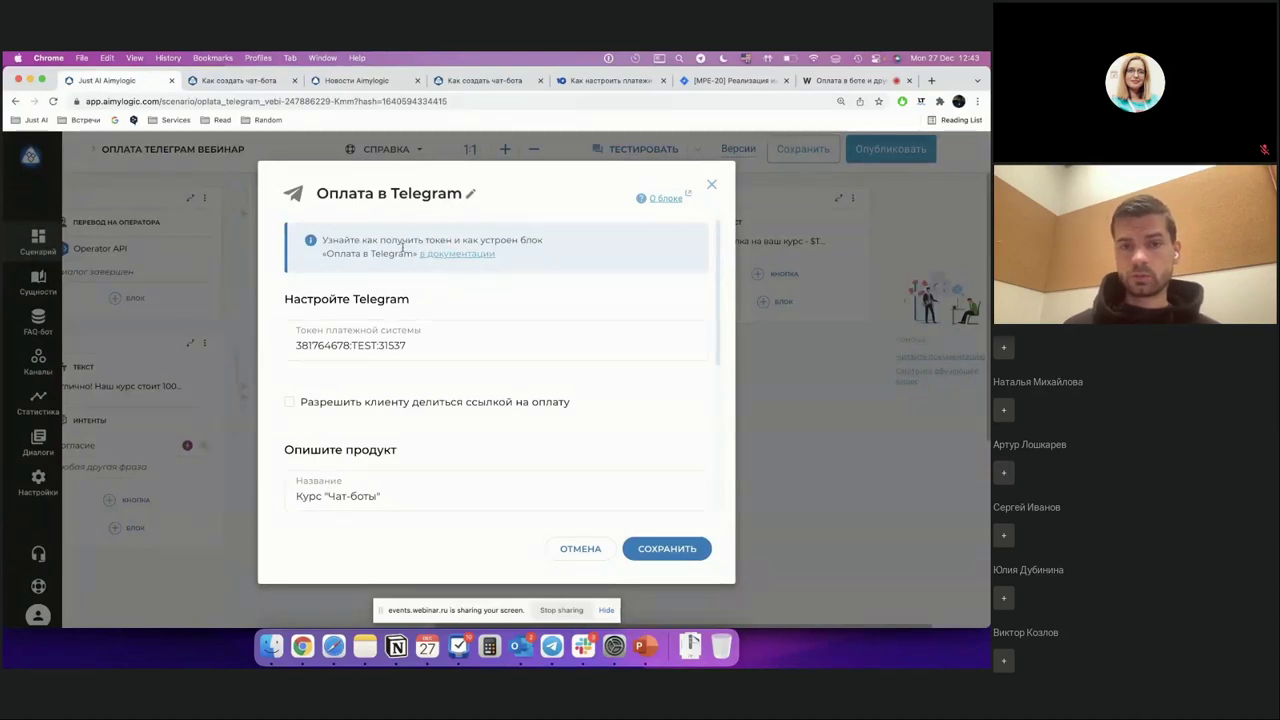
Step: Read the 'Блок Оплата в Telegram' help article on obtaining the payment token, then return to the editor
click(464, 254)
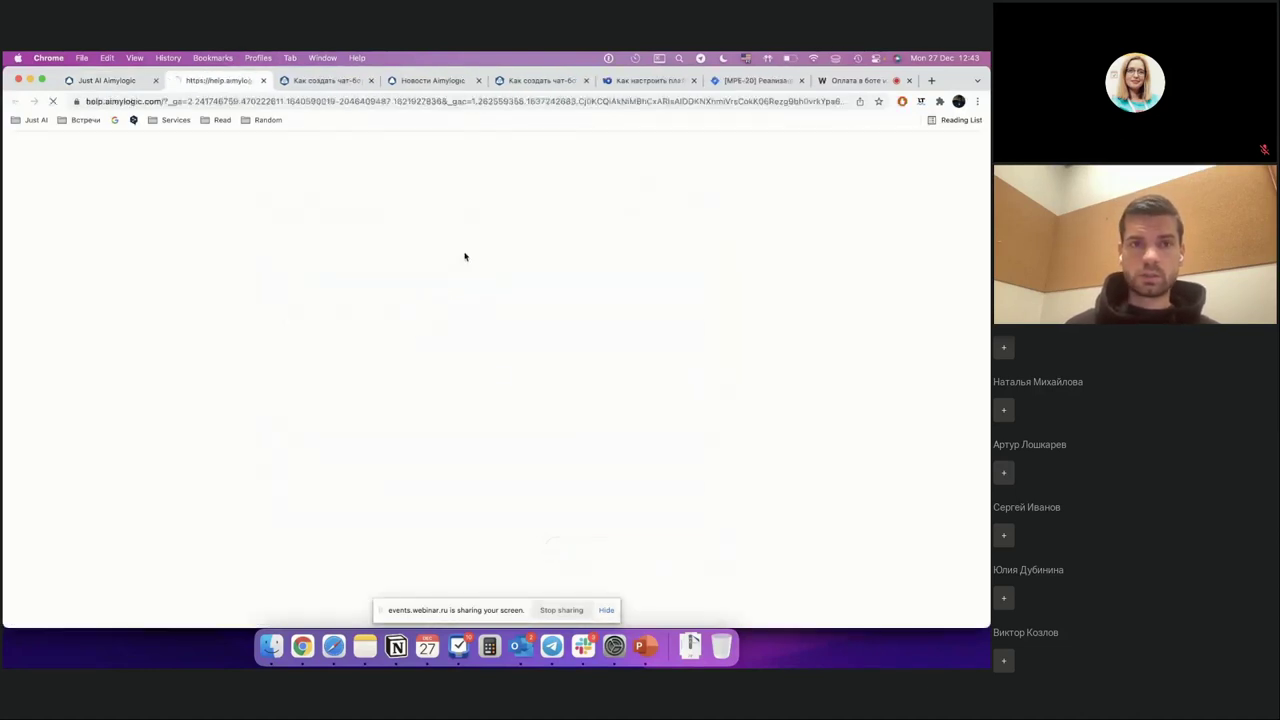
scroll(464, 254, down, 3)
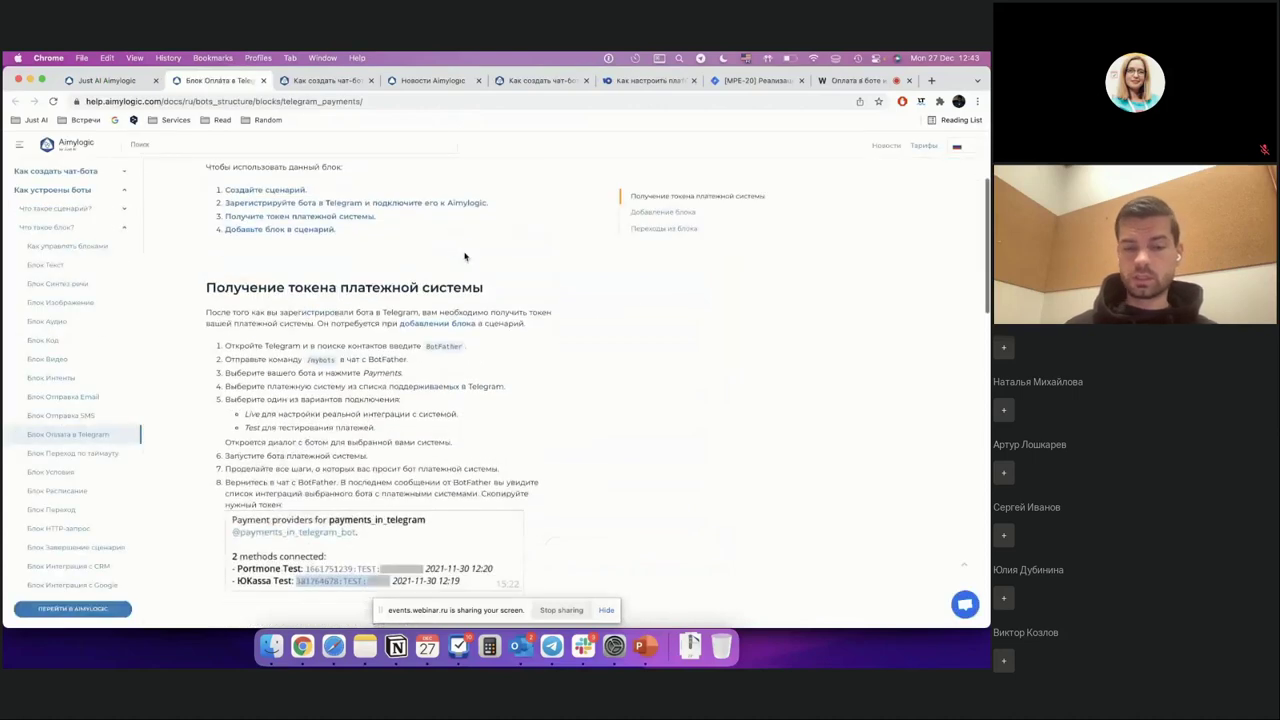
scroll(464, 257, down, 5)
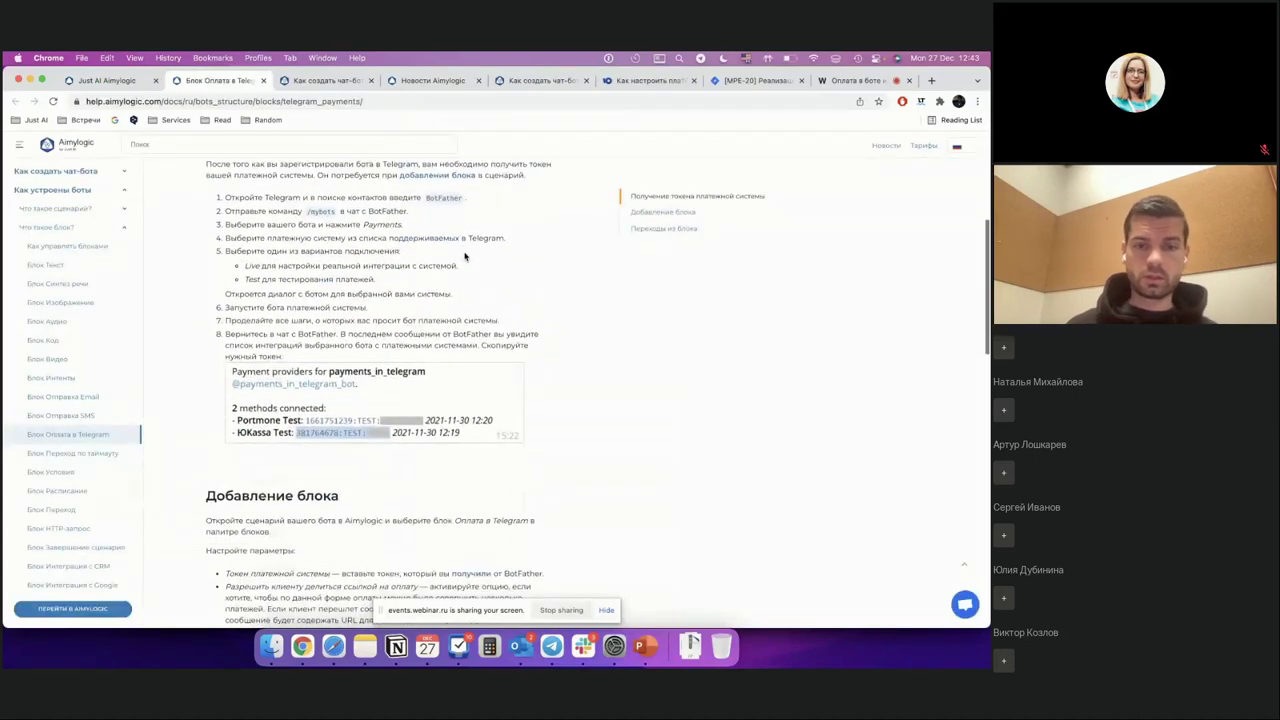
scroll(464, 257, down, 1)
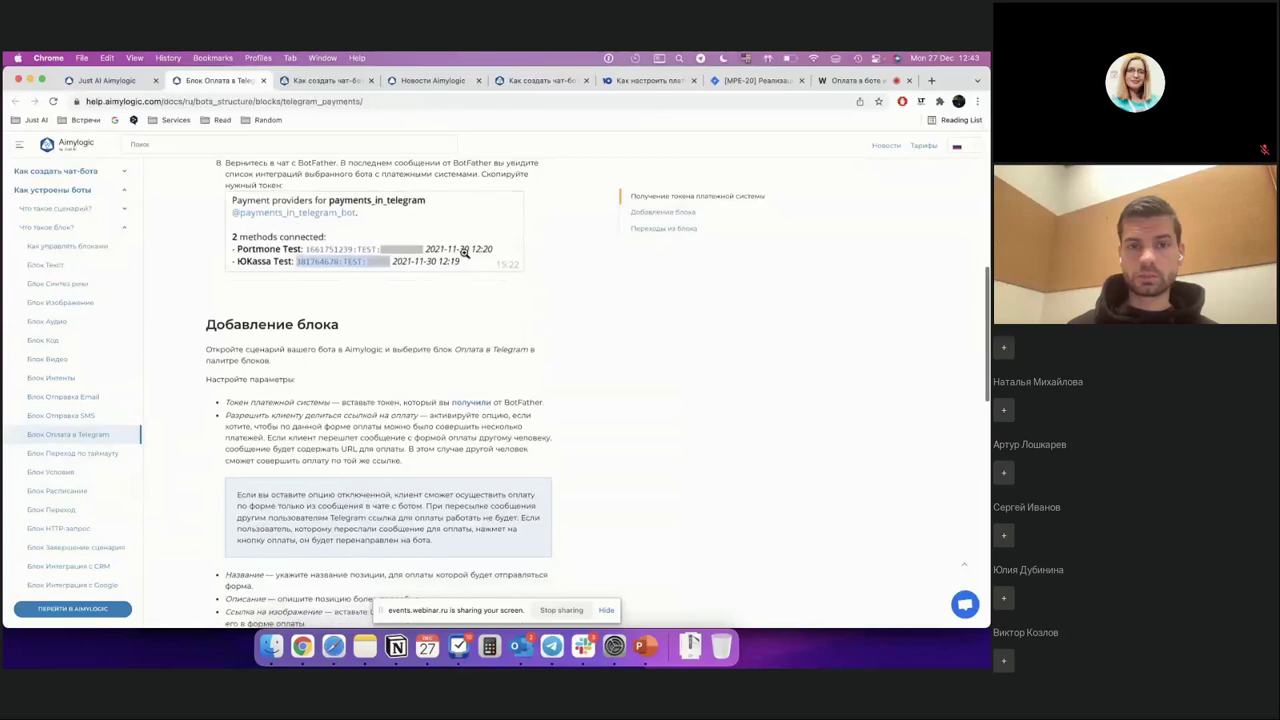
scroll(464, 257, up, 7)
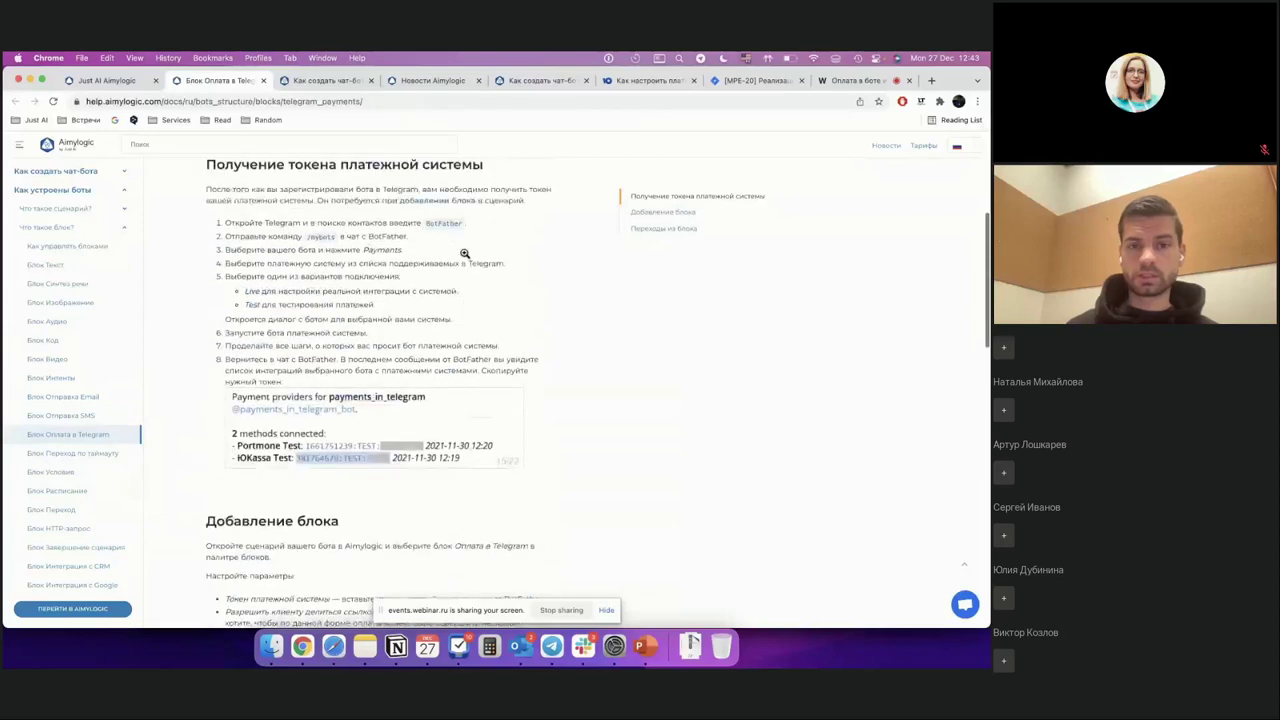
click(102, 80)
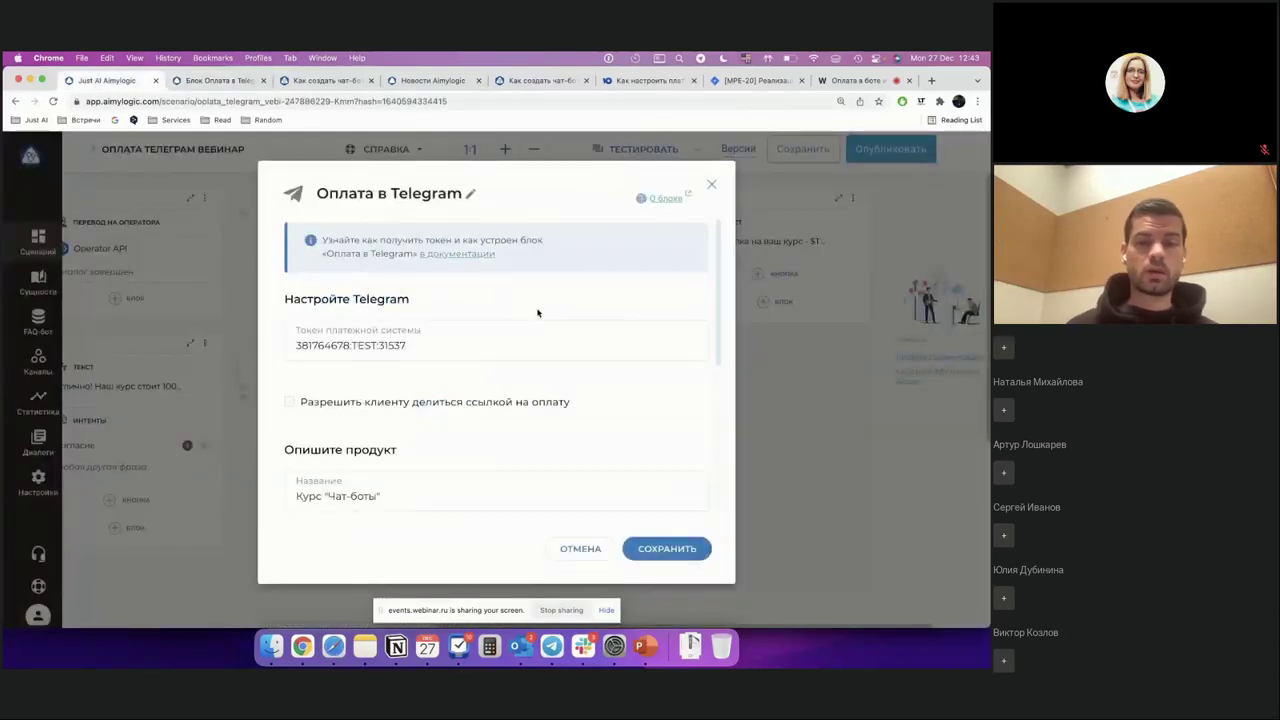
scroll(537, 313, down, 2)
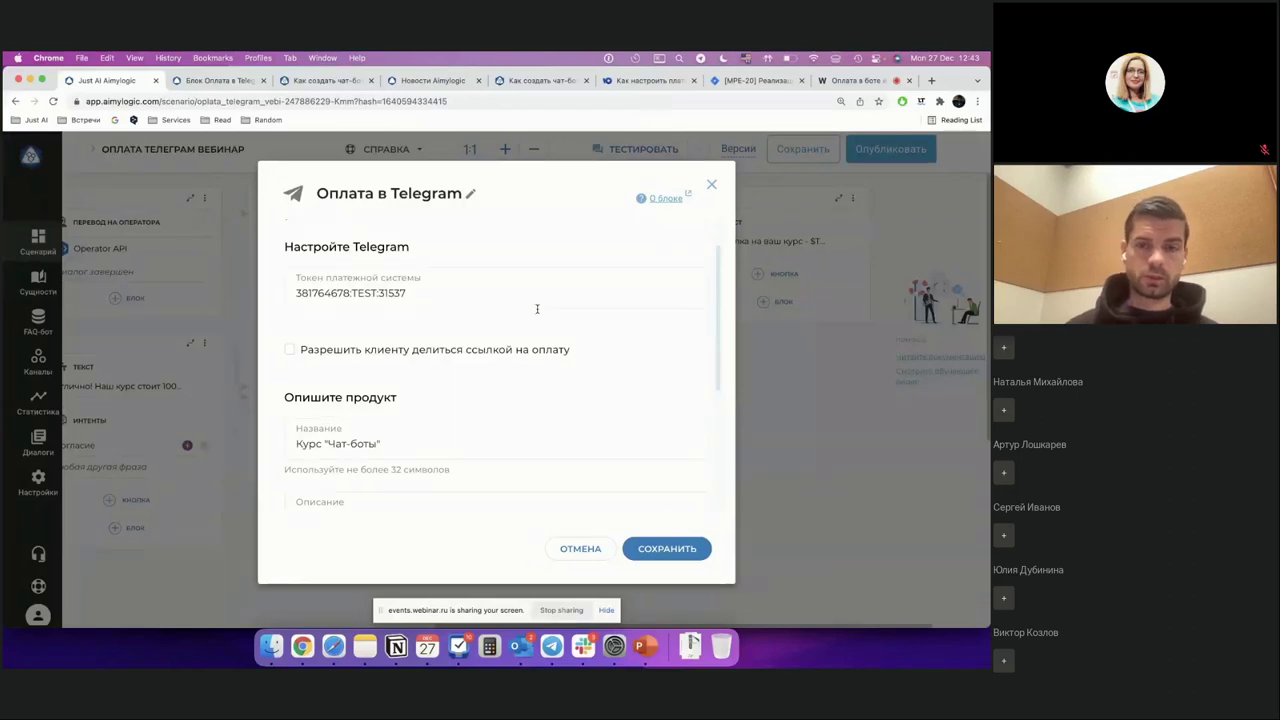
scroll(537, 313, up, 2)
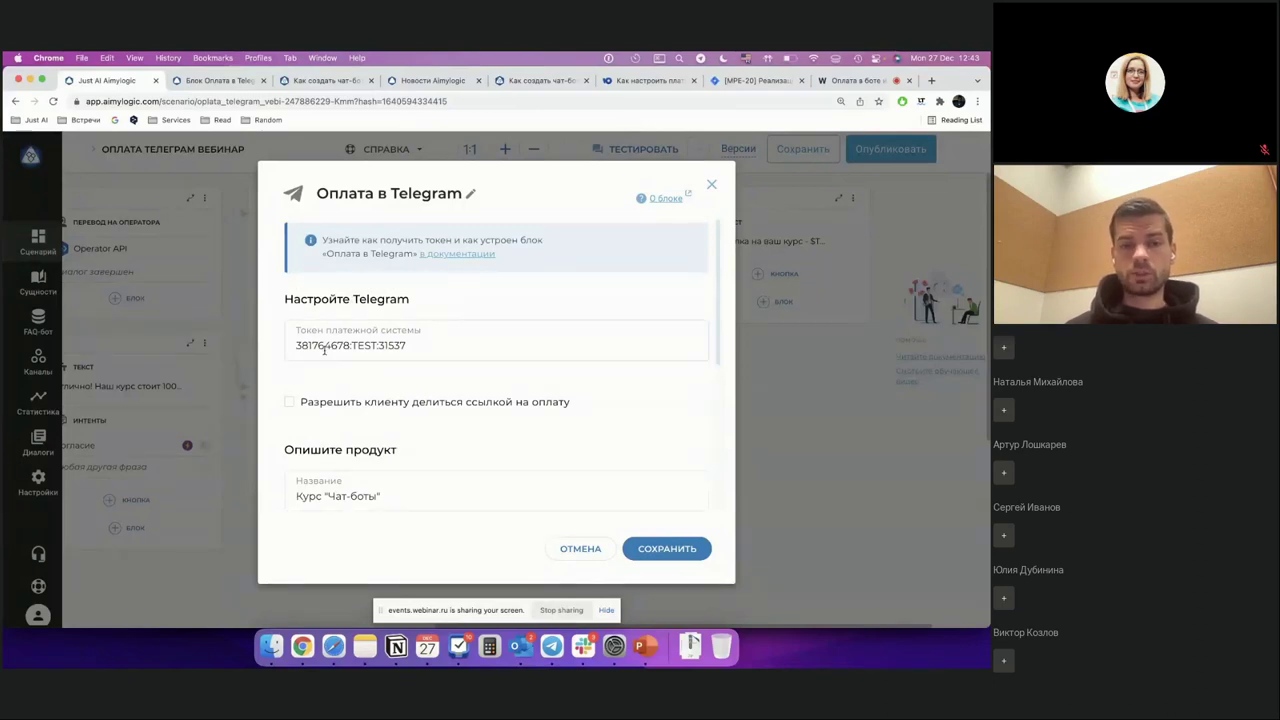
click(436, 337)
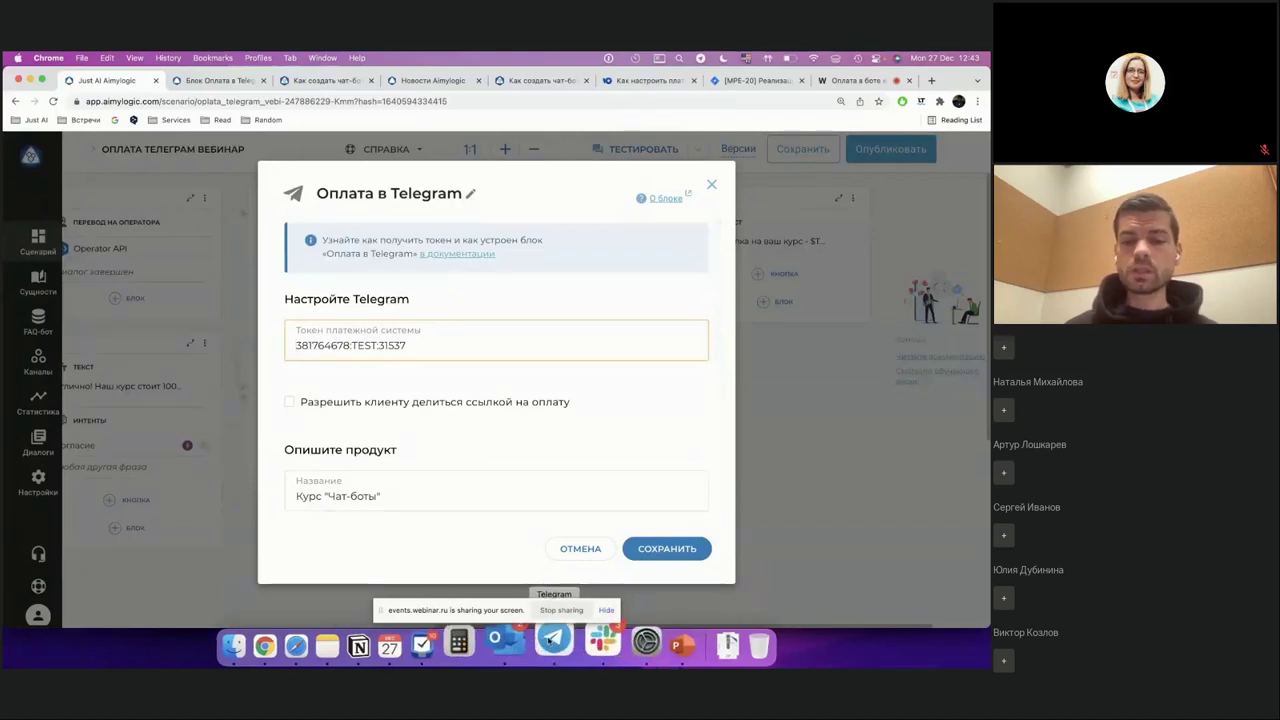
click(551, 646)
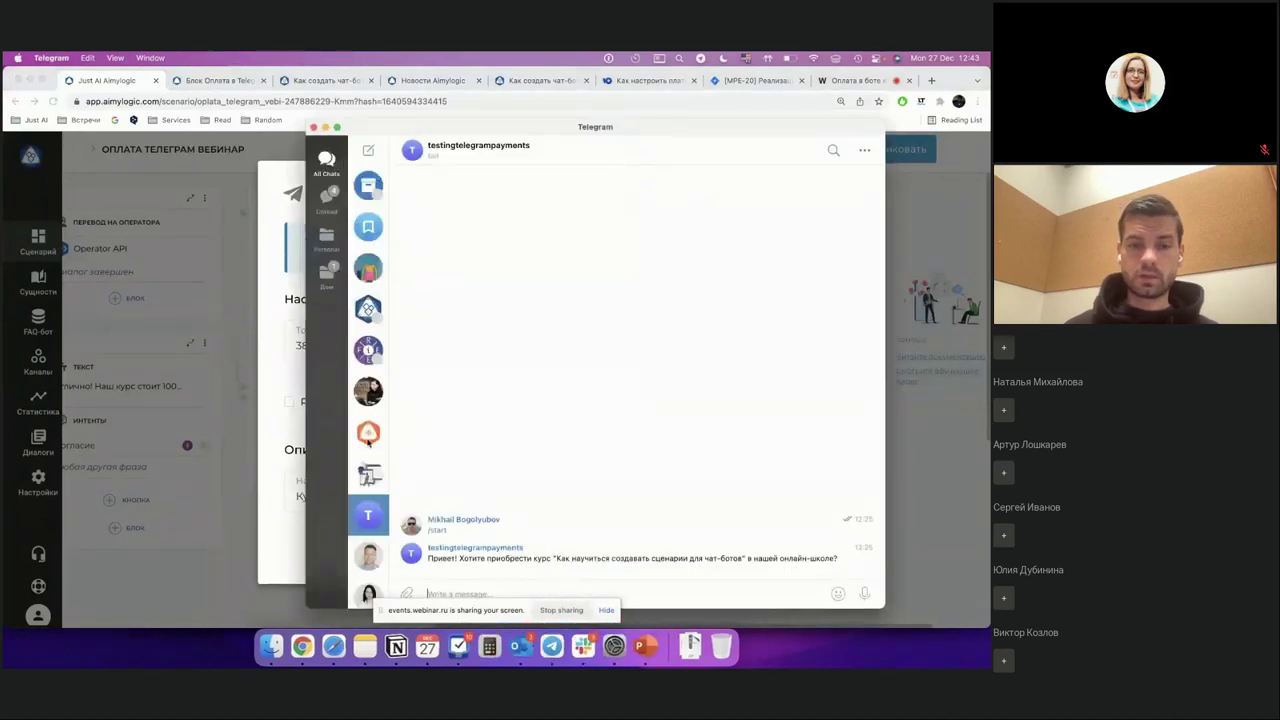
Step: Open the BotFather conversation in Telegram and scroll through its message history
scroll(368, 442, up, 2)
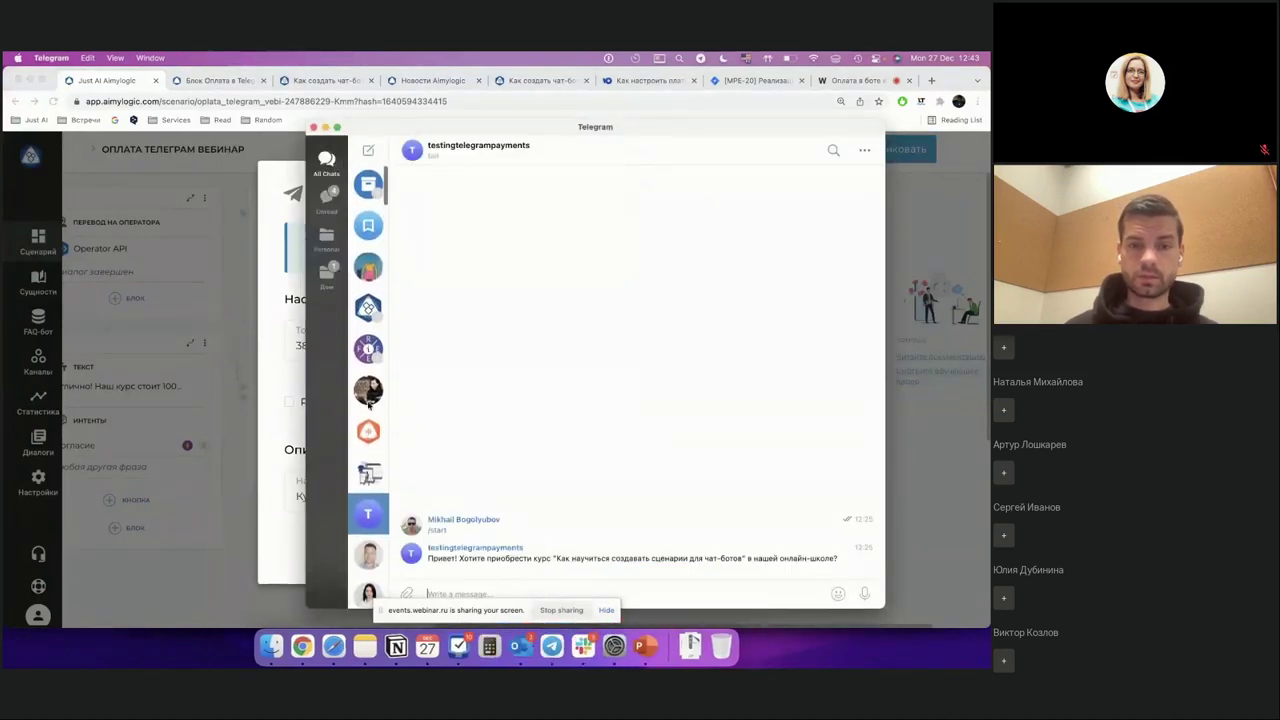
scroll(368, 410, down, 5)
click(369, 513)
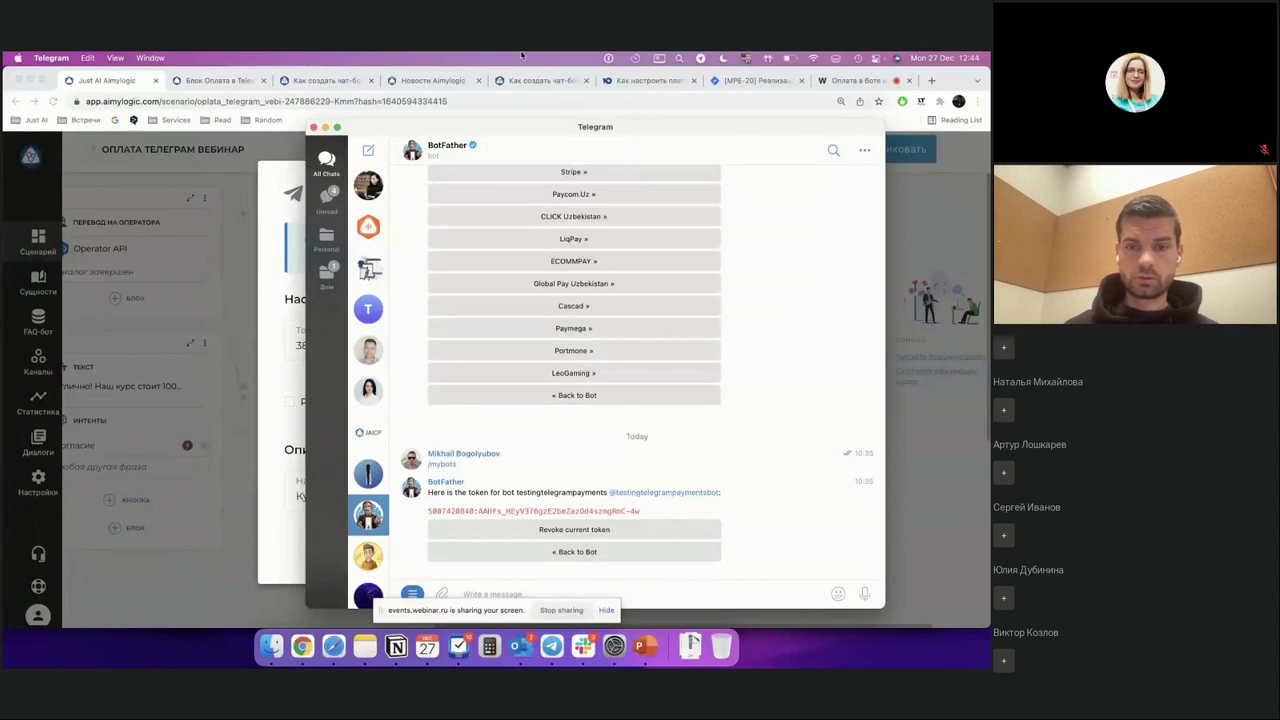
scroll(545, 340, up, 15)
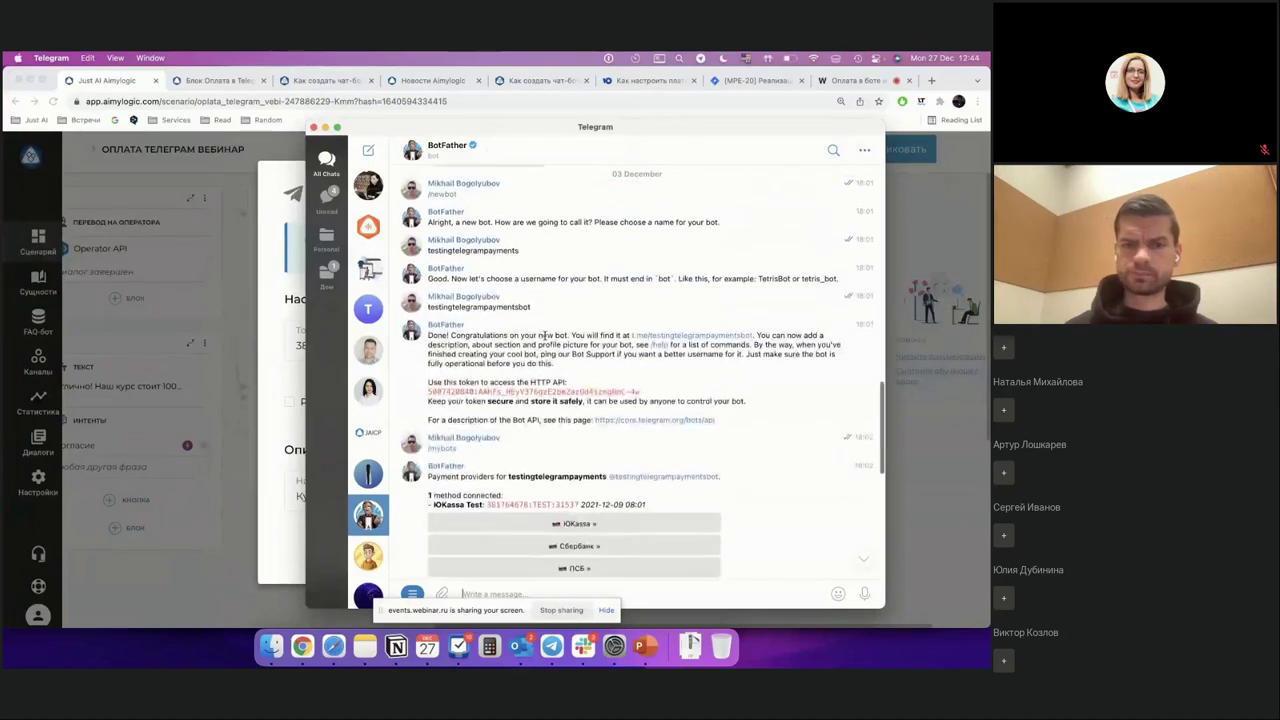
scroll(584, 290, down, 2)
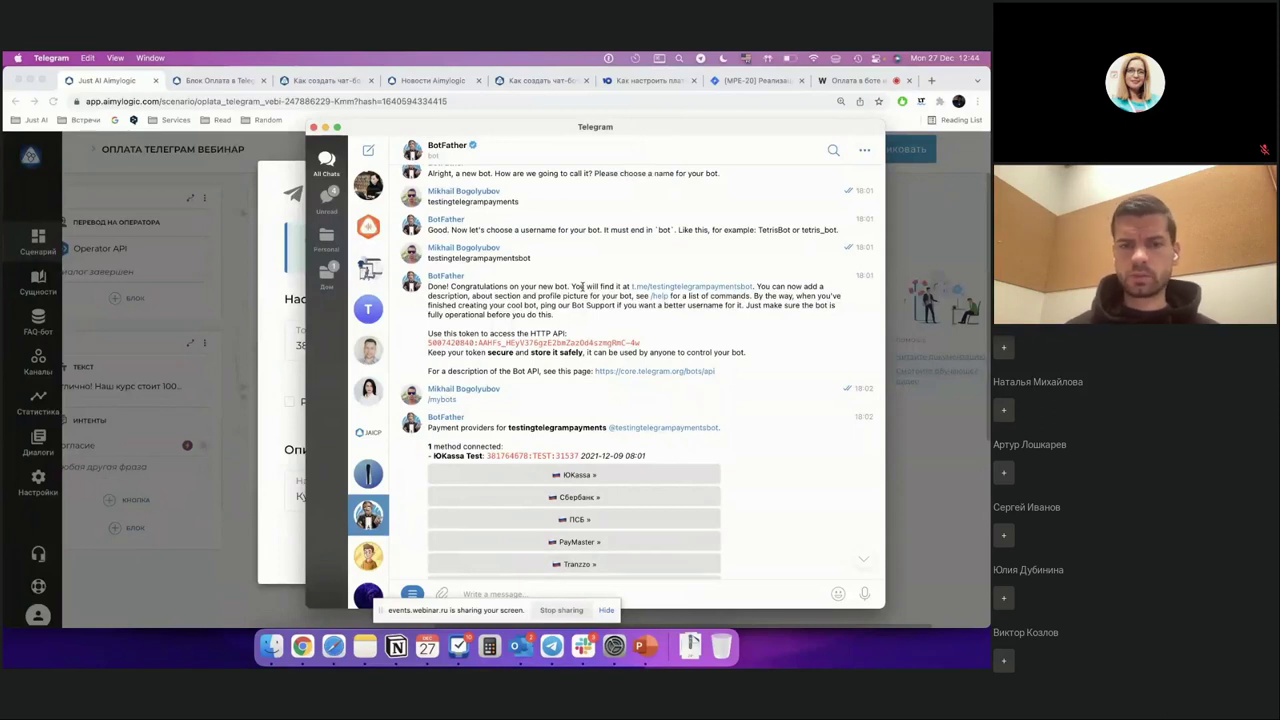
scroll(583, 288, down, 4)
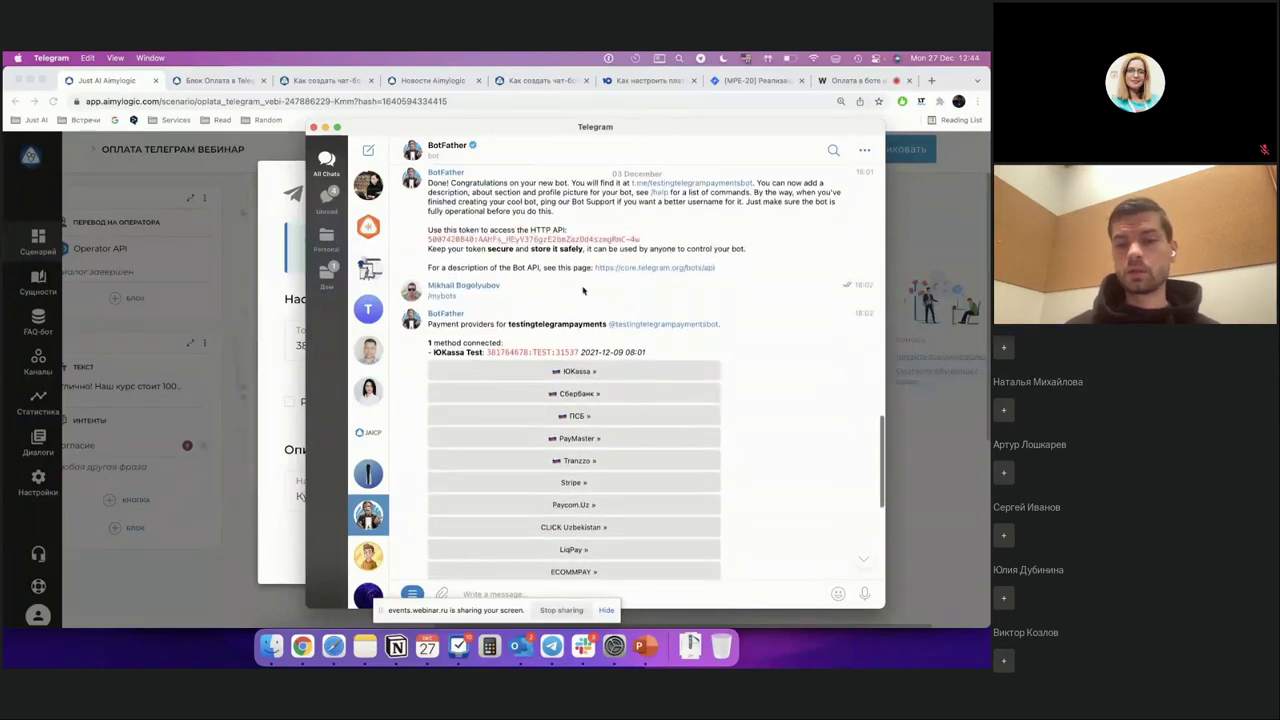
scroll(583, 290, up, 5)
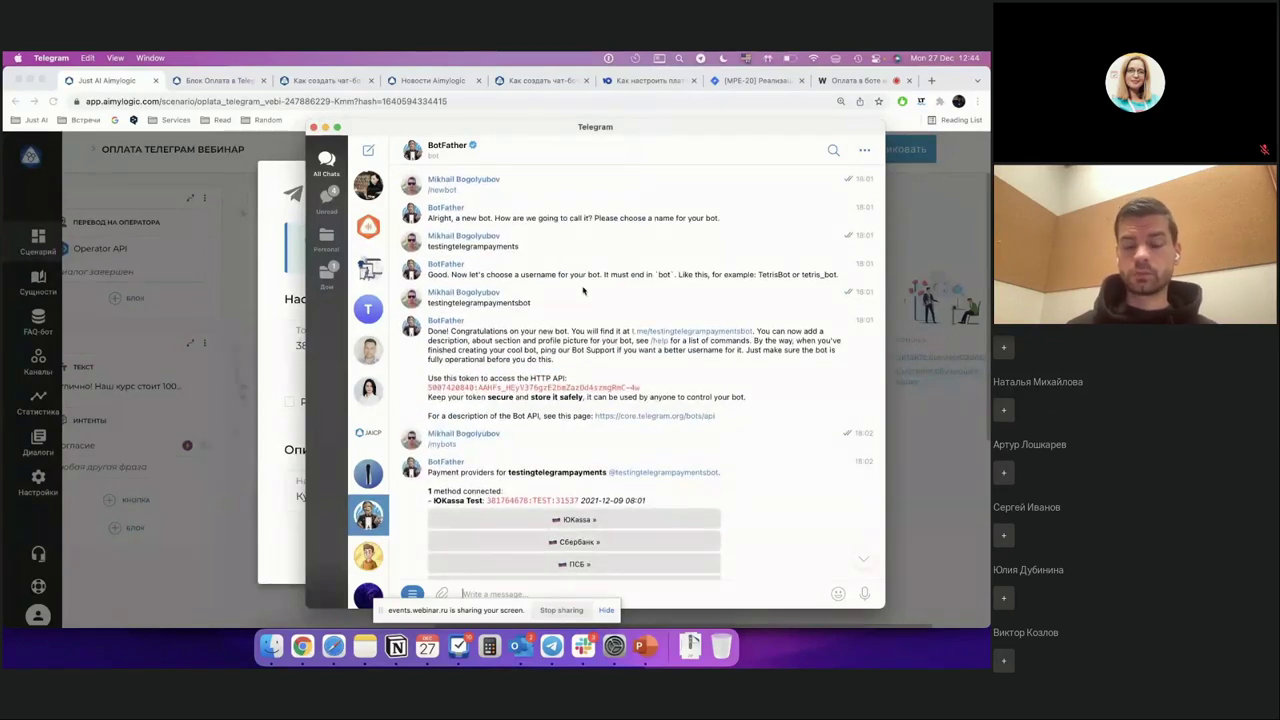
scroll(583, 290, down, 4)
scroll(583, 290, down, 5)
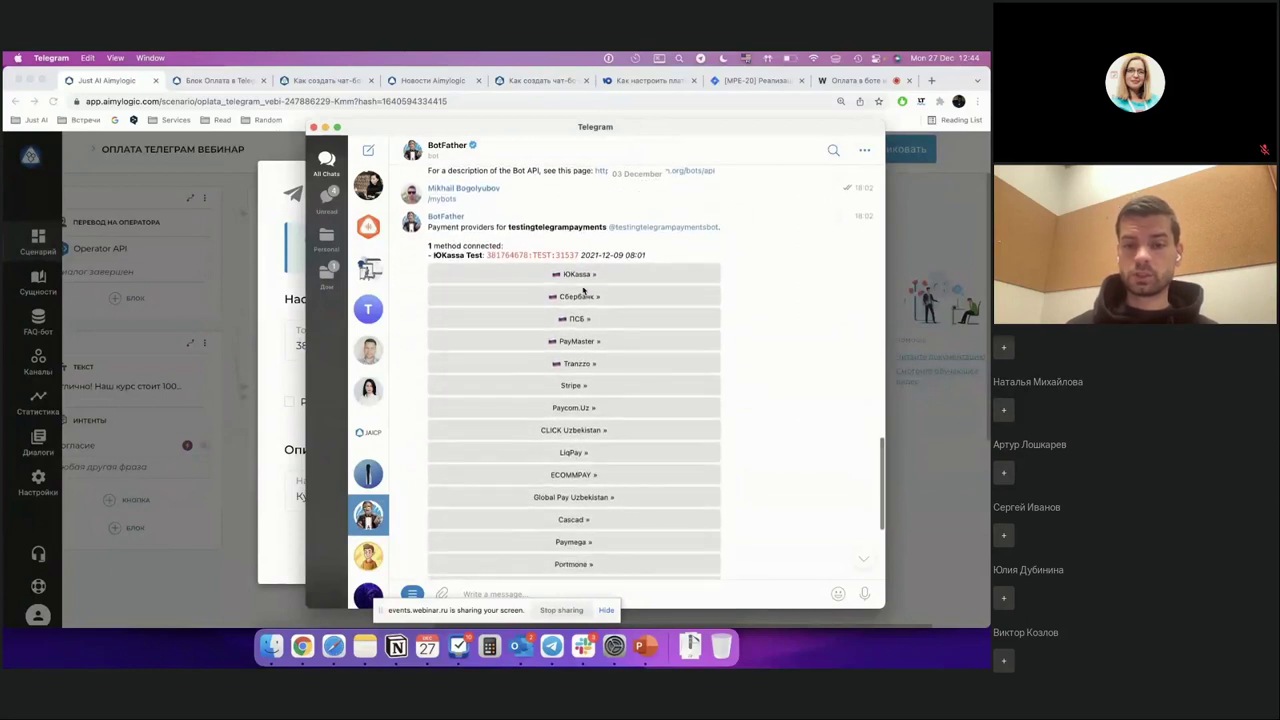
scroll(583, 290, down, 8)
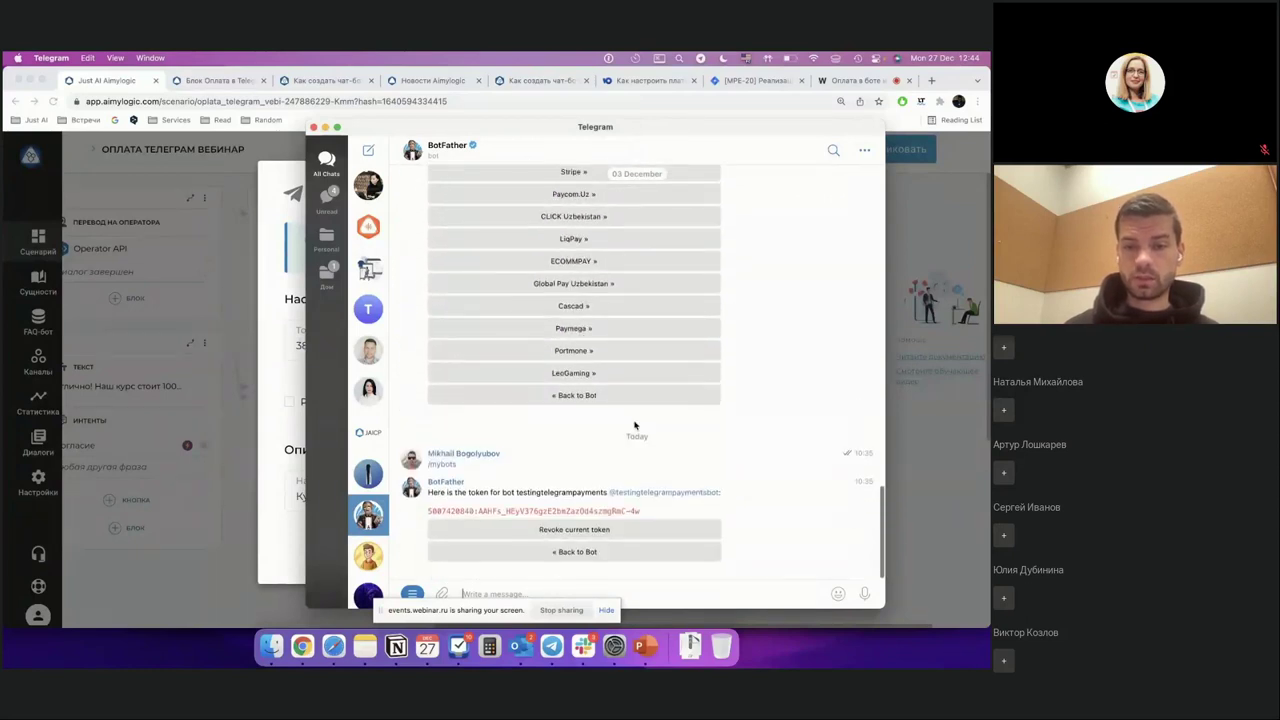
click(640, 488)
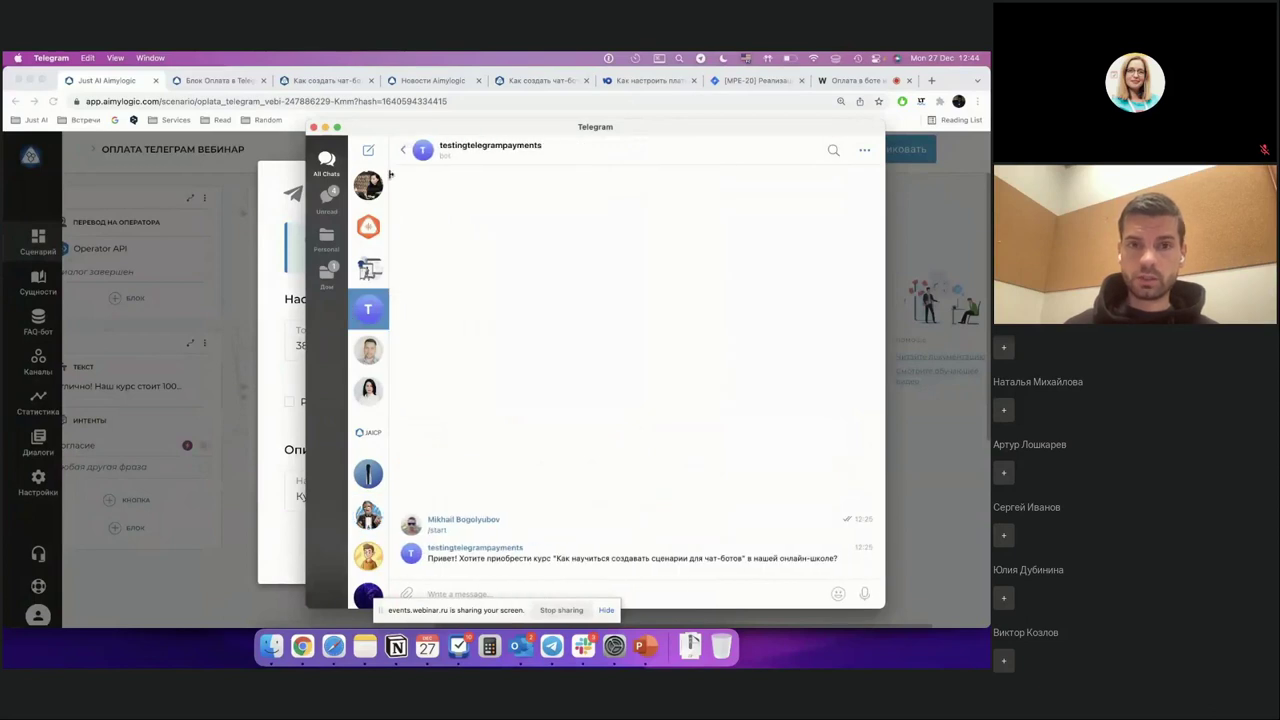
click(403, 150)
scroll(646, 305, up, 5)
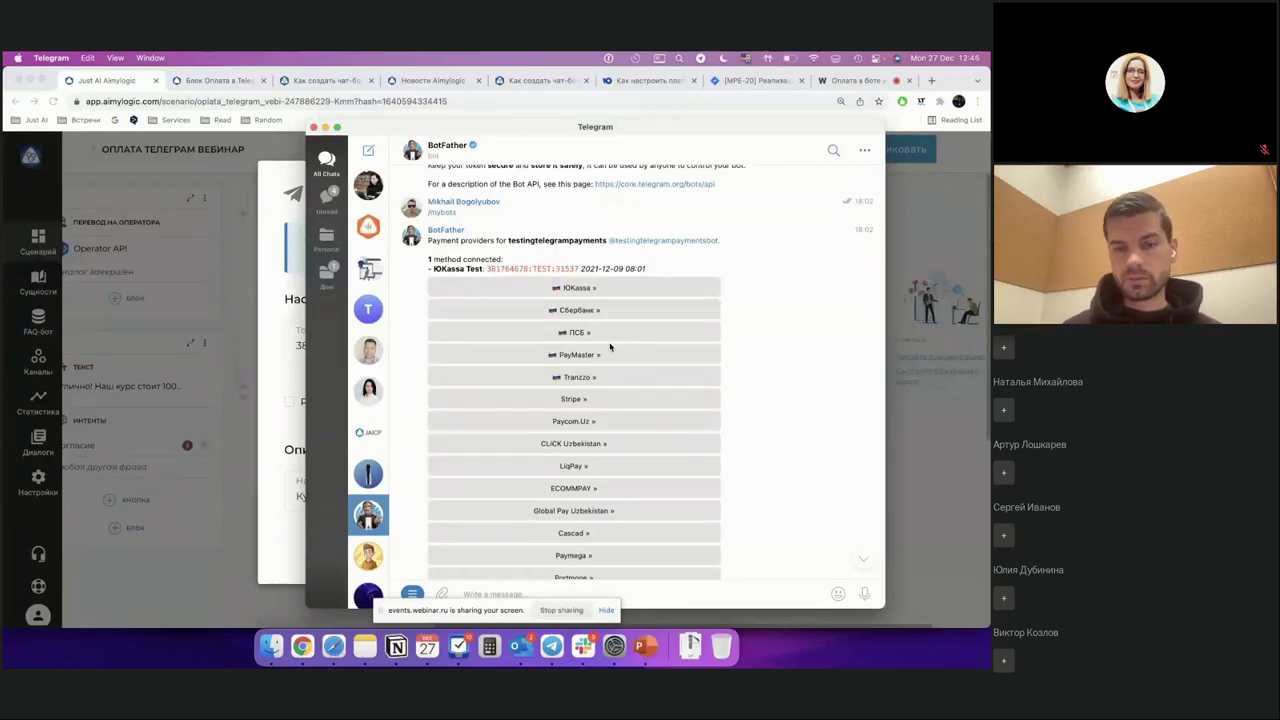
Step: Scroll BotFather's history and bring up the ЮKassa provider connection options
scroll(610, 347, down, 2)
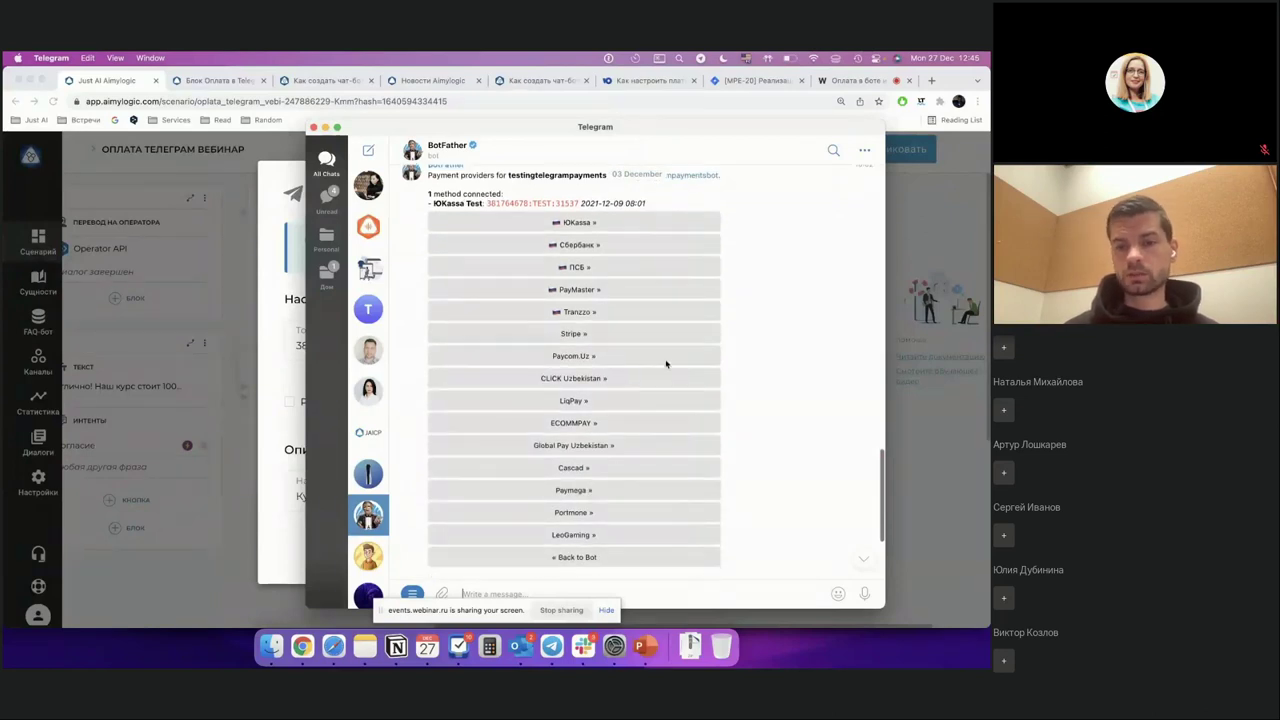
scroll(666, 364, up, 2)
scroll(666, 364, up, 2)
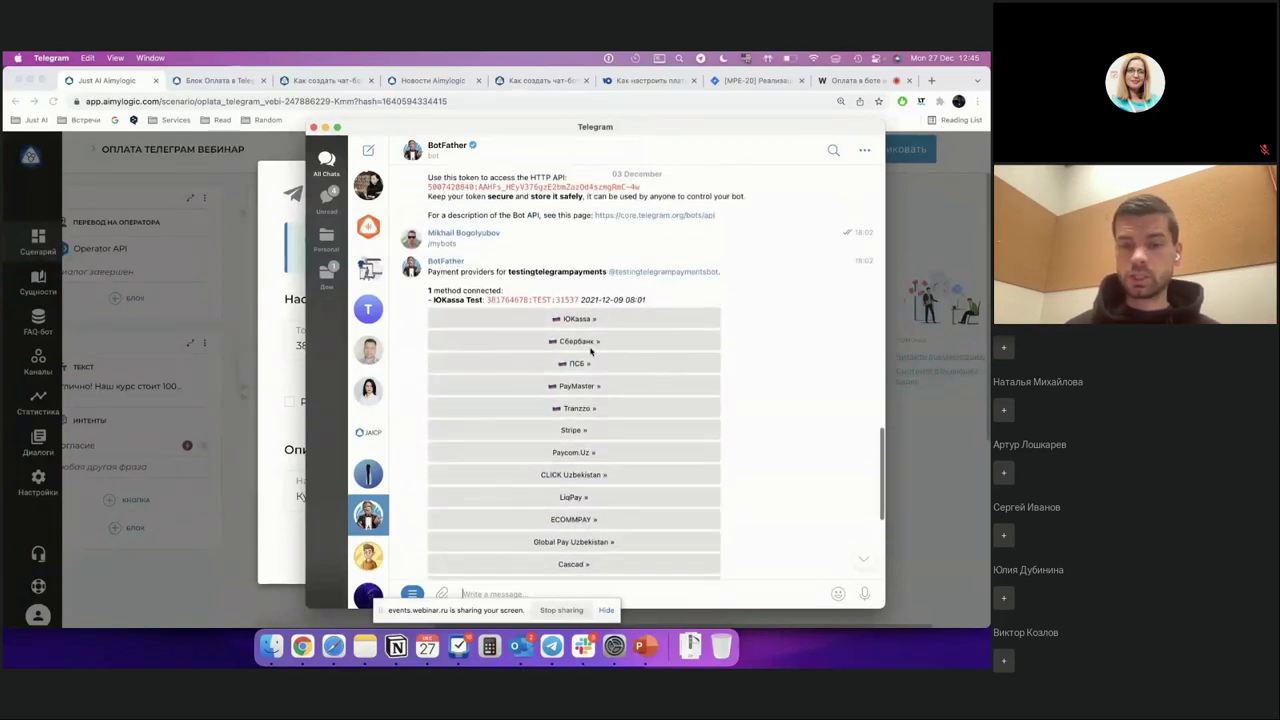
scroll(523, 361, down, 3)
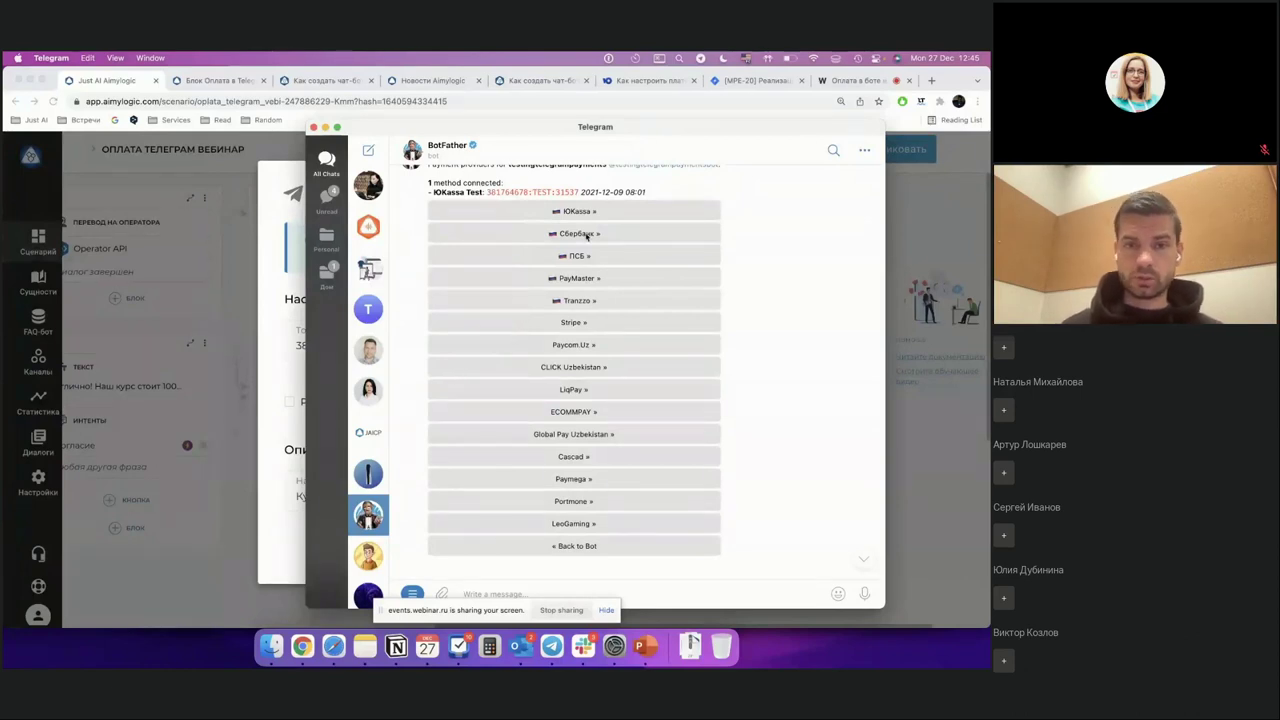
scroll(540, 380, down, 1)
scroll(585, 233, up, 3)
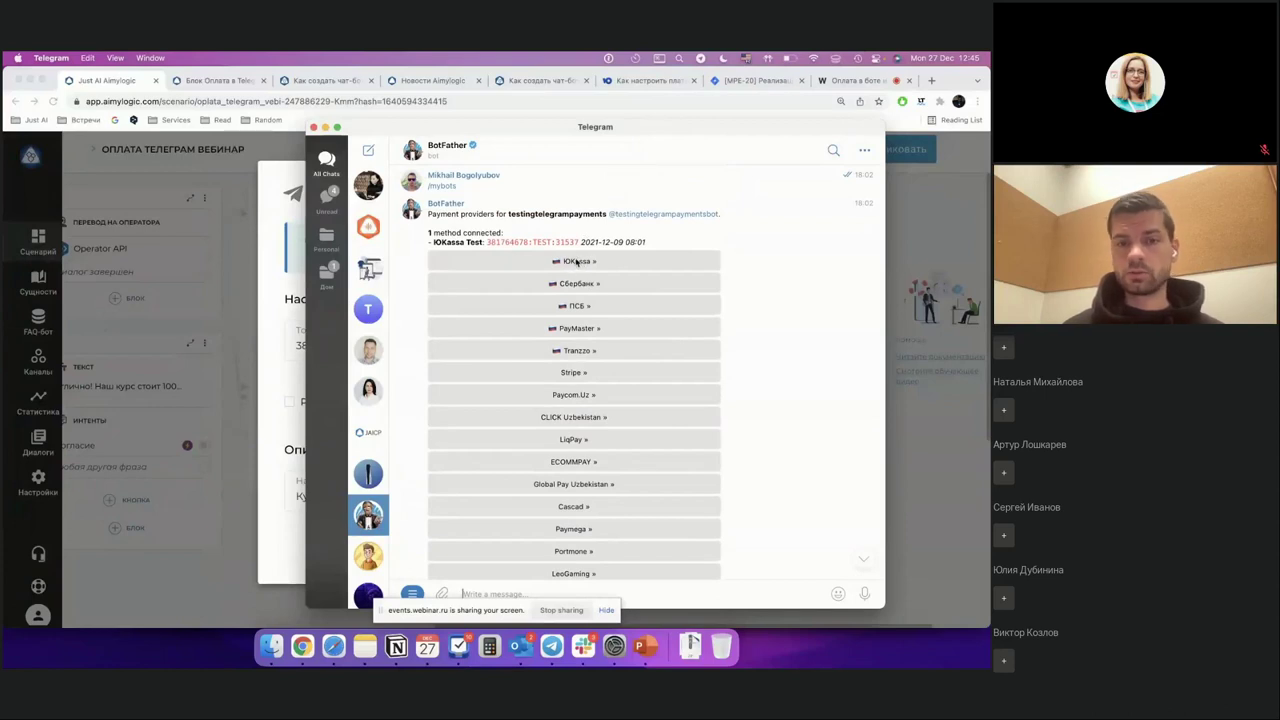
click(576, 261)
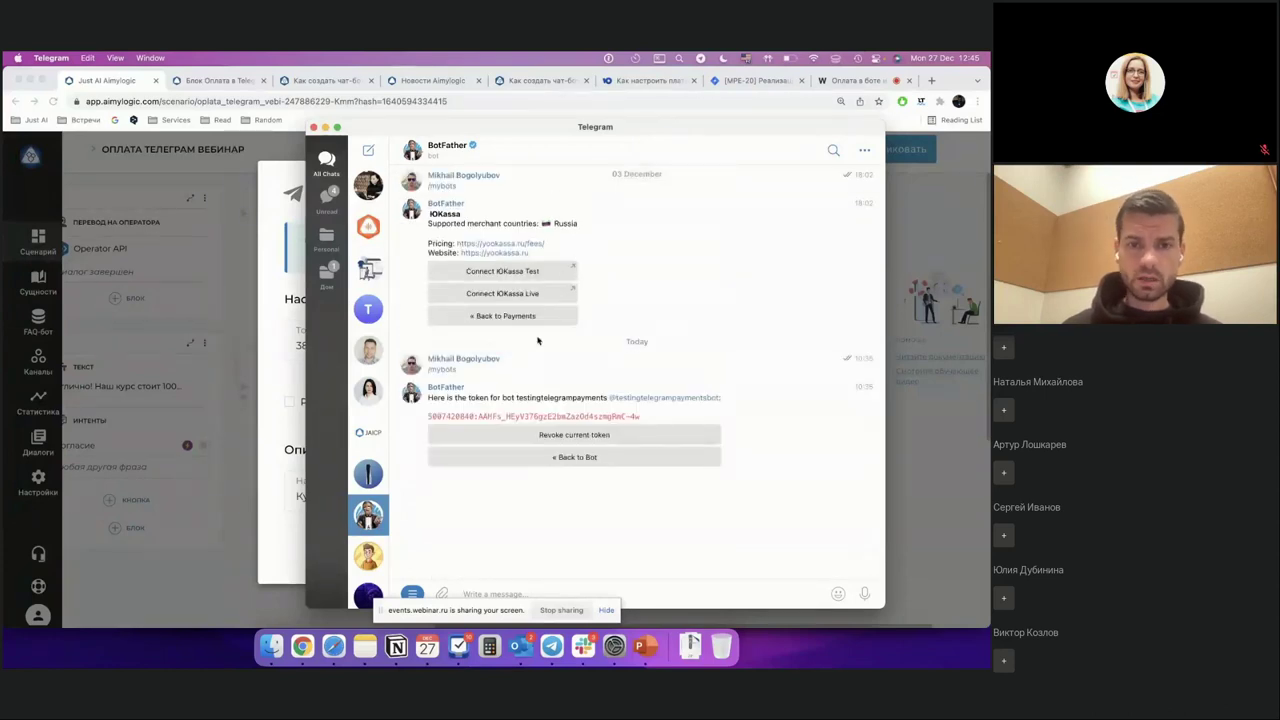
Step: Go Back to Bot to show the testingtelegrampayments bot's API Token, Edit Bot, Settings and Payments menu
scroll(546, 438, up, 2)
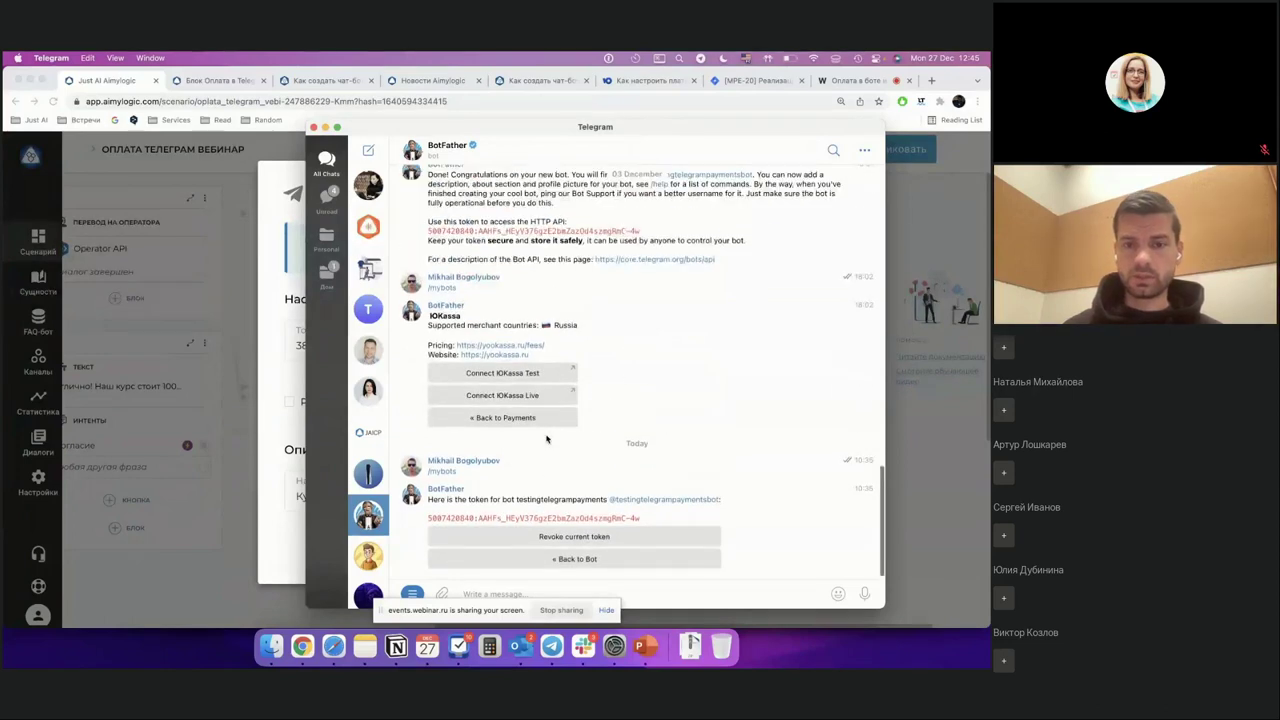
scroll(546, 438, down, 1)
scroll(540, 380, up, 1)
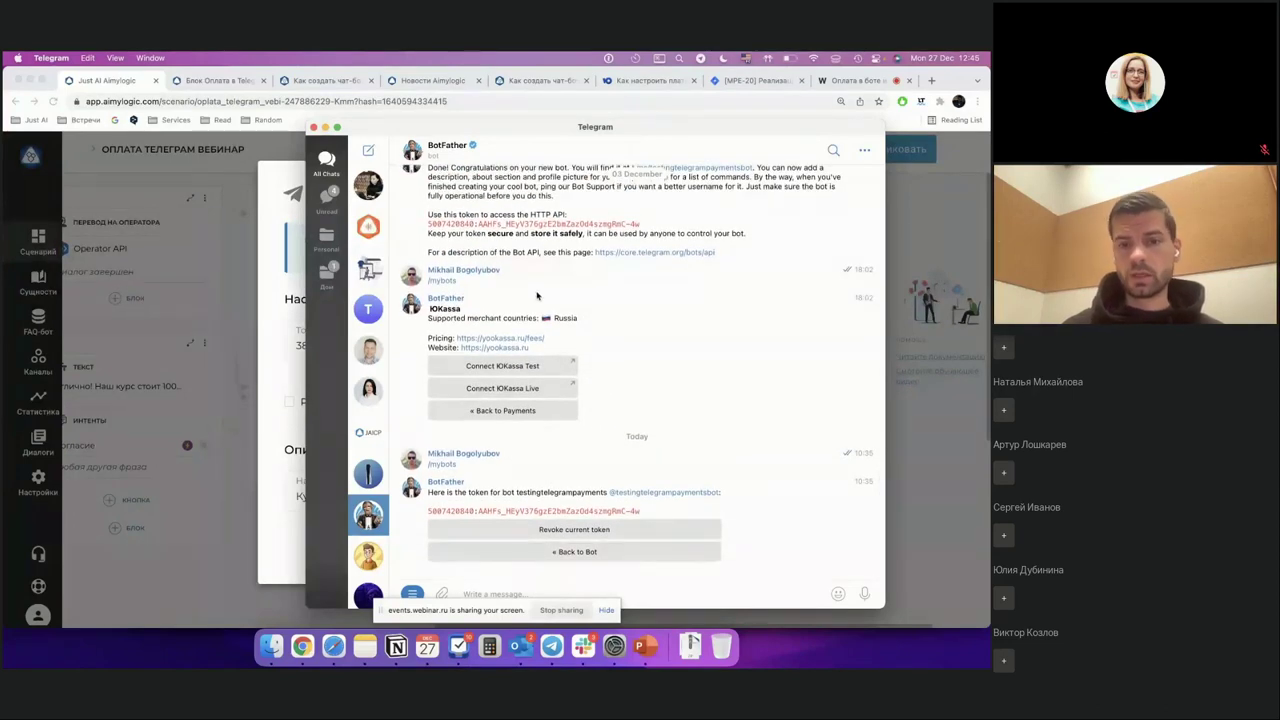
scroll(557, 330, up, 2)
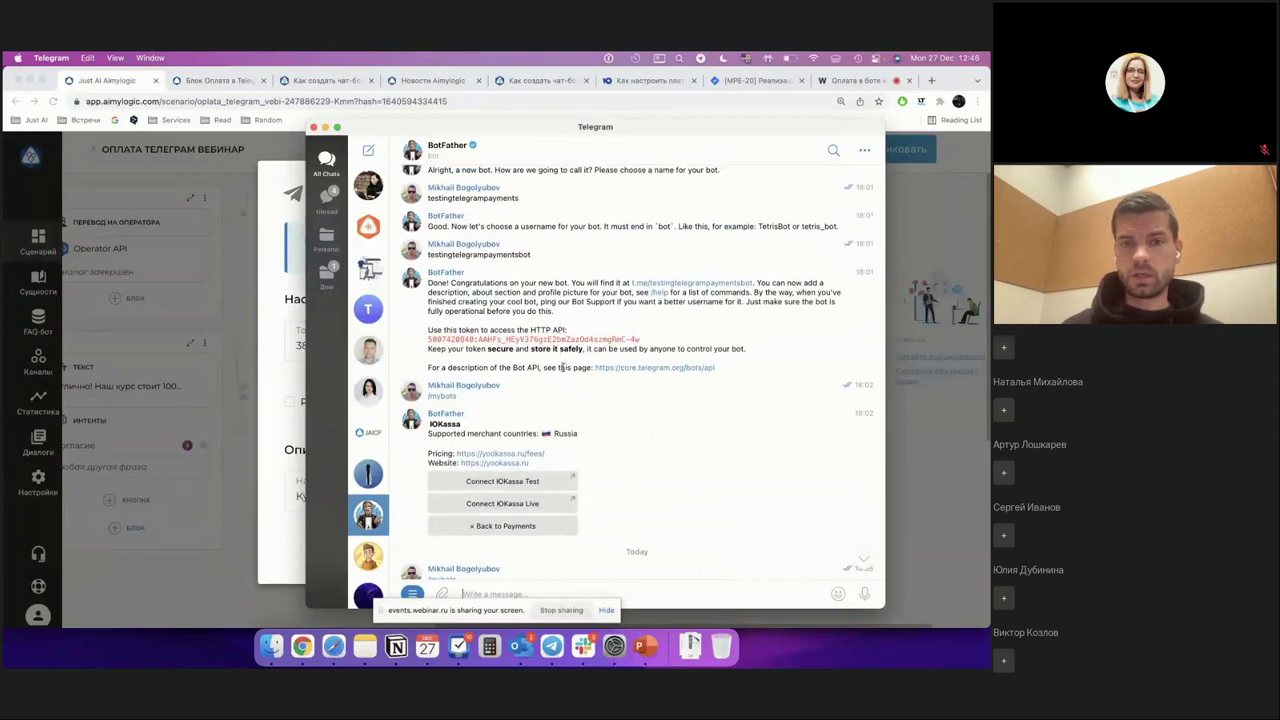
scroll(560, 360, down, 2)
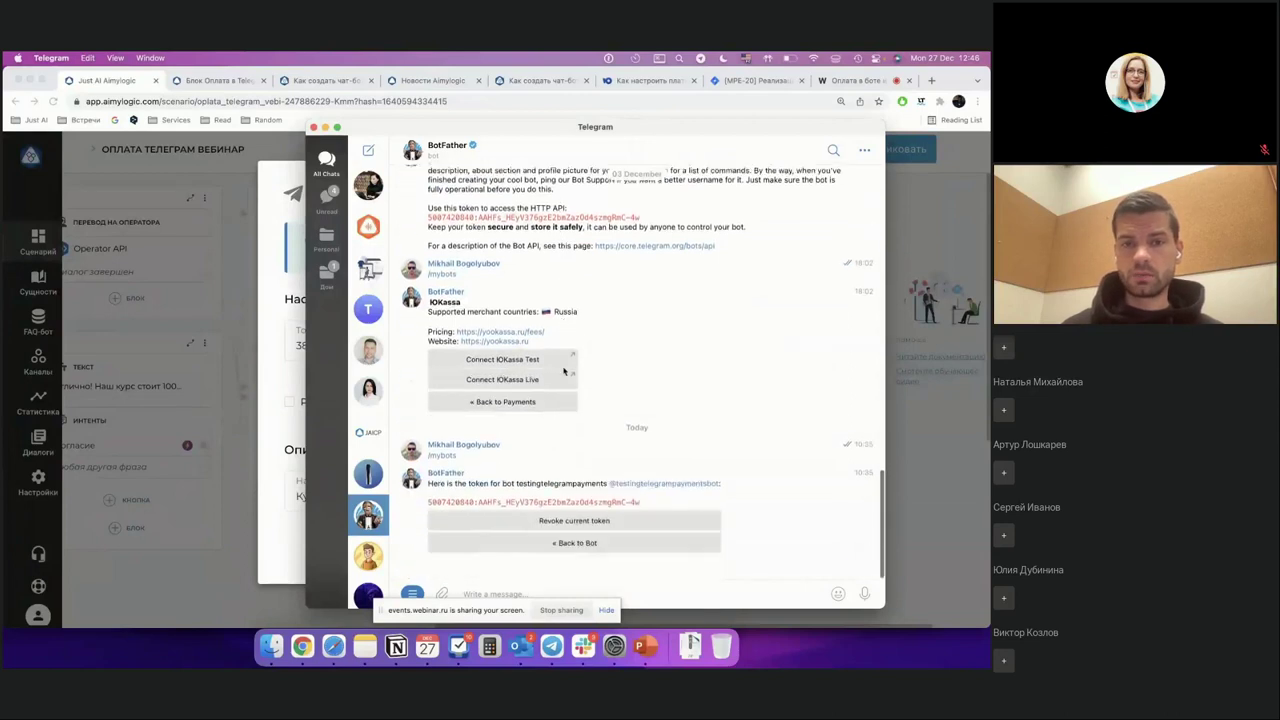
click(575, 553)
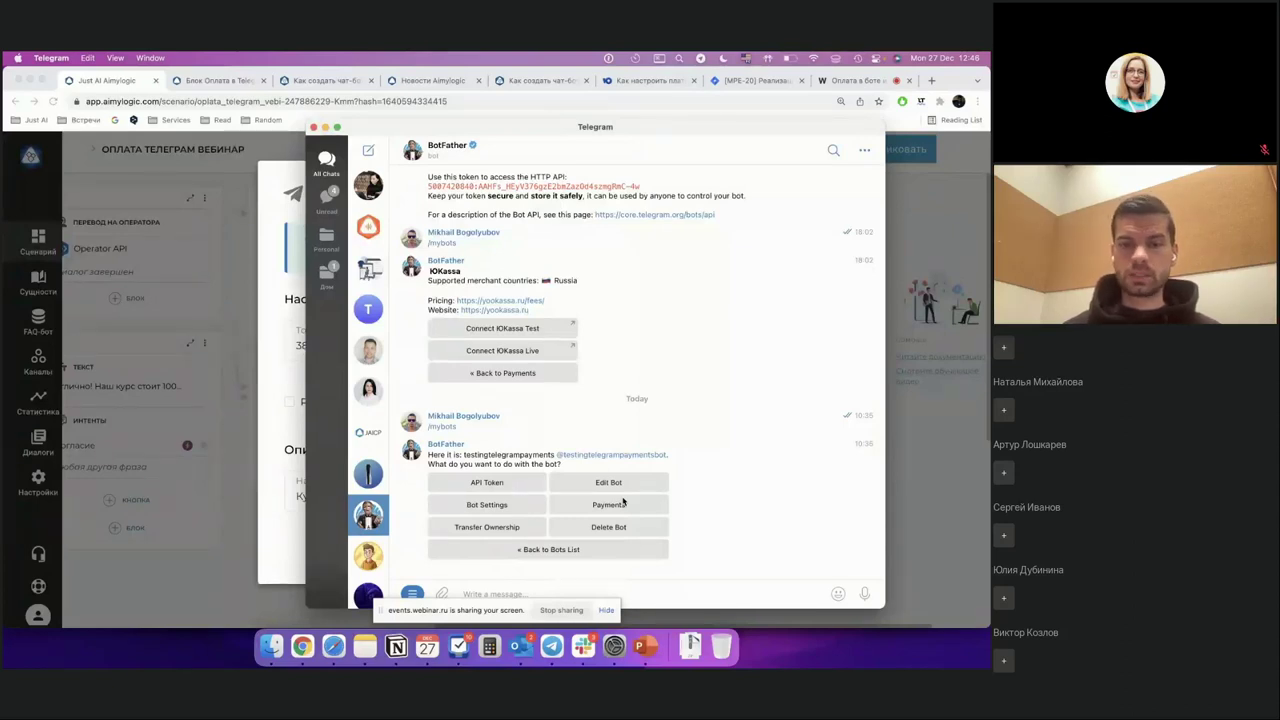
Step: Choose Payments, then ЮKassa, for the testingtelegrampayments bot to reveal its Test and Live options
click(613, 507)
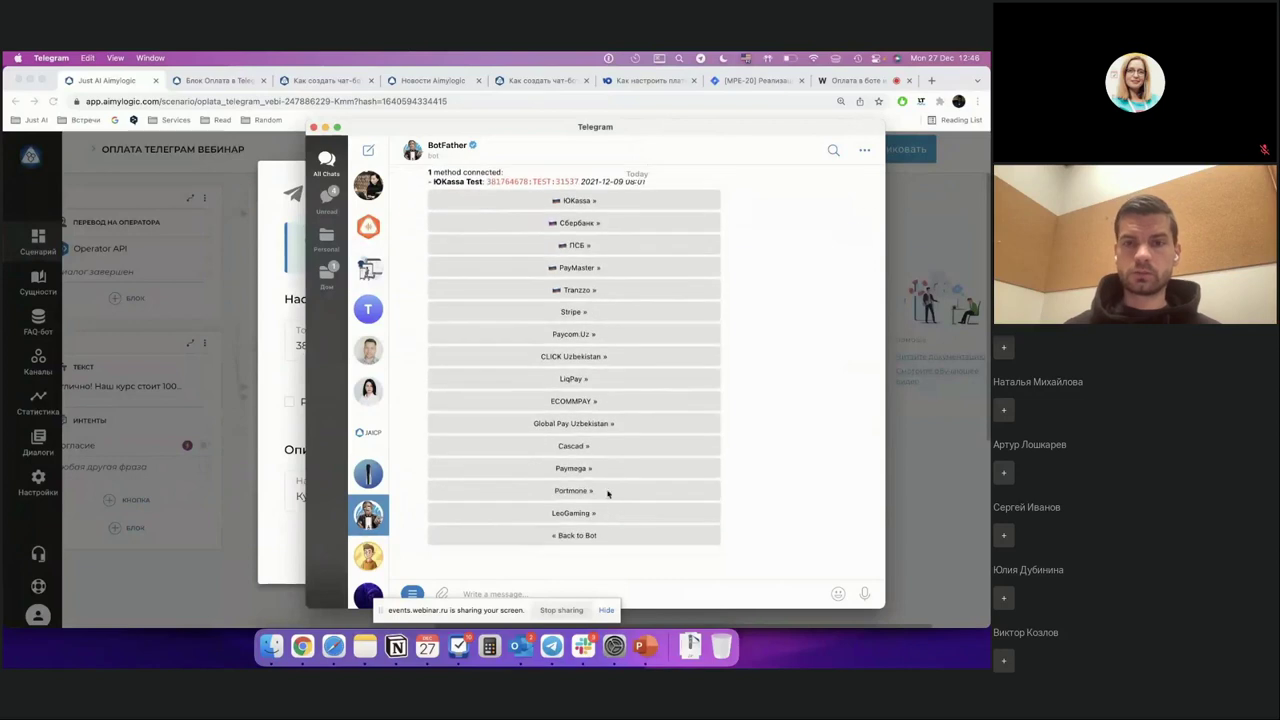
click(585, 202)
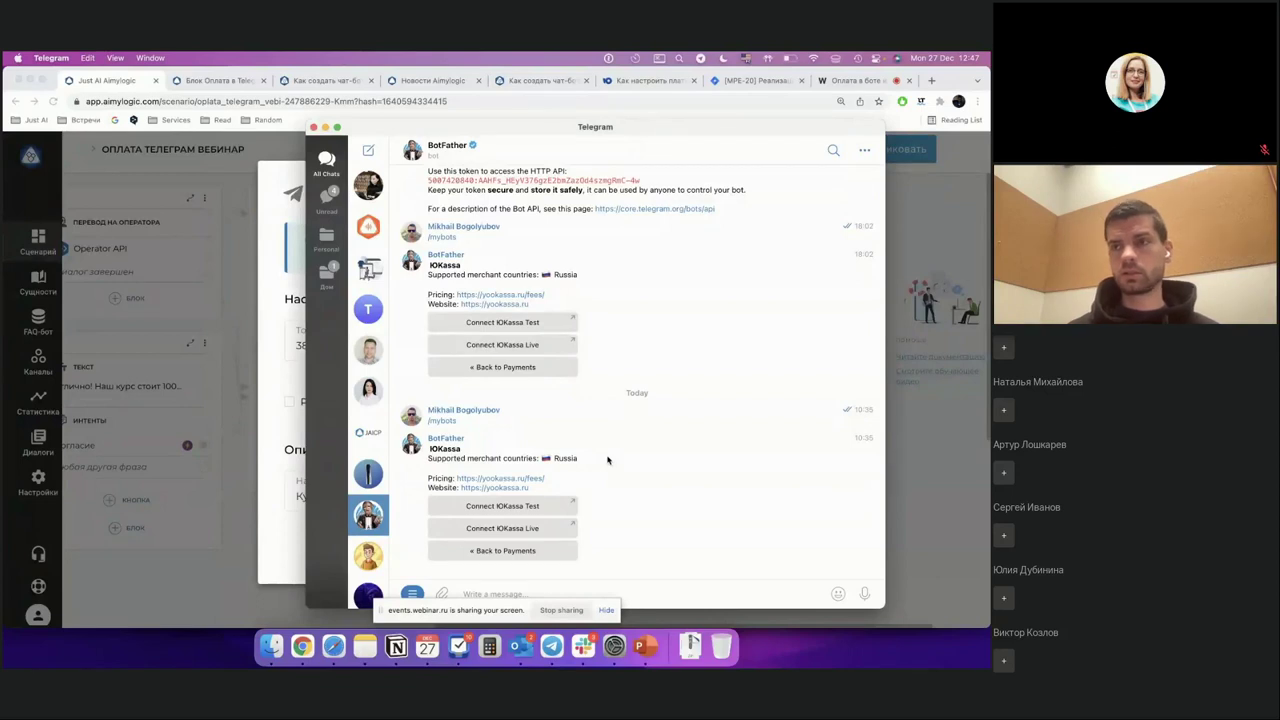
scroll(607, 460, up, 3)
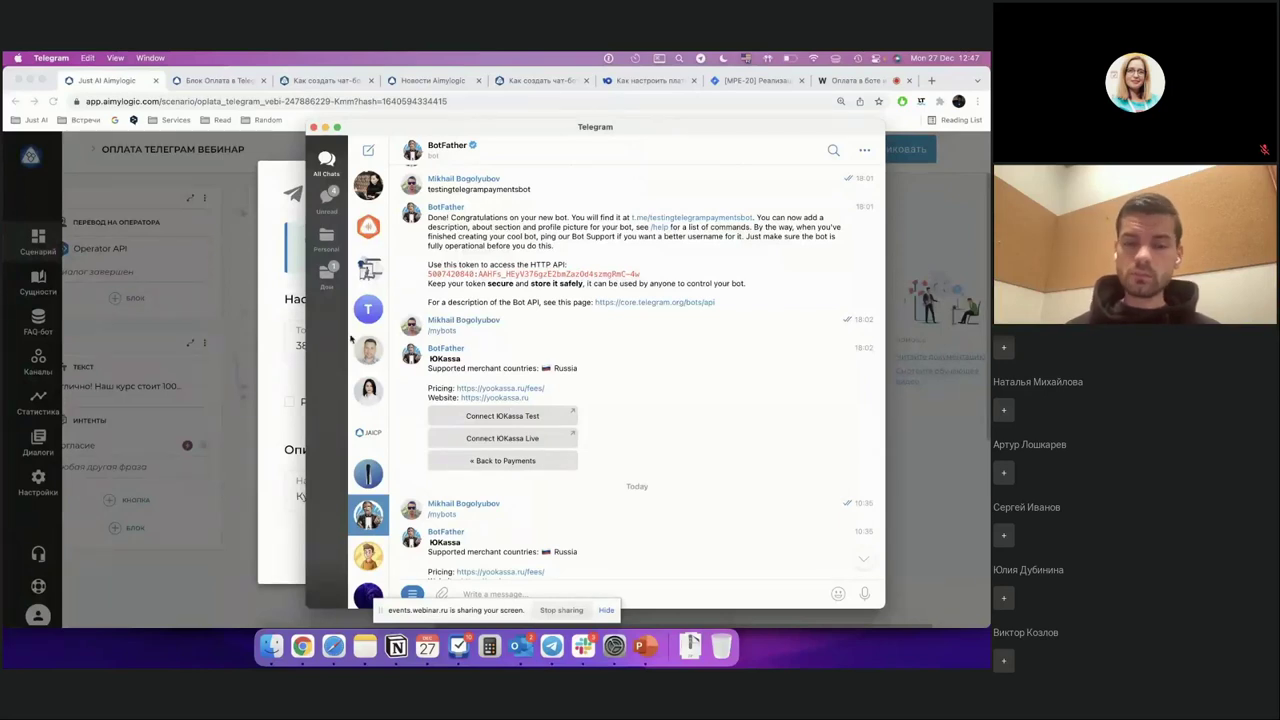
Step: Back in Chrome's Оплата в Telegram settings, highlight the TEST part of the payment system token
click(268, 363)
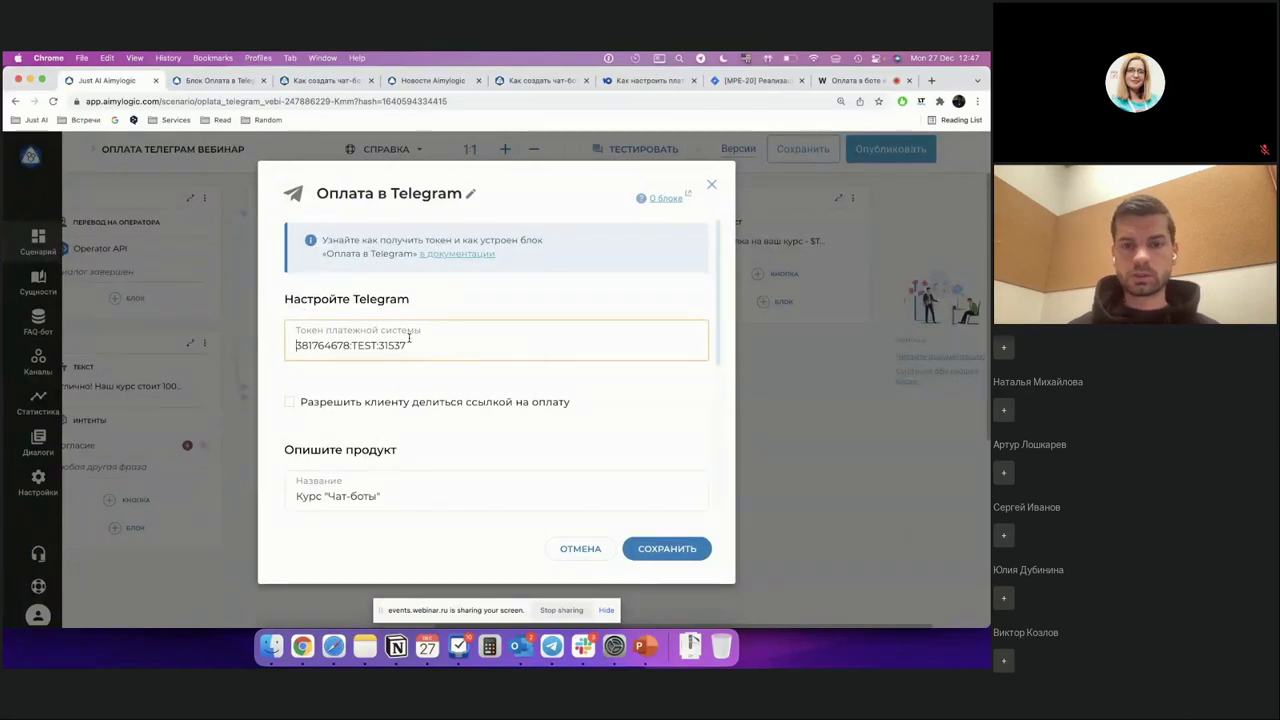
drag(429, 345, 276, 350)
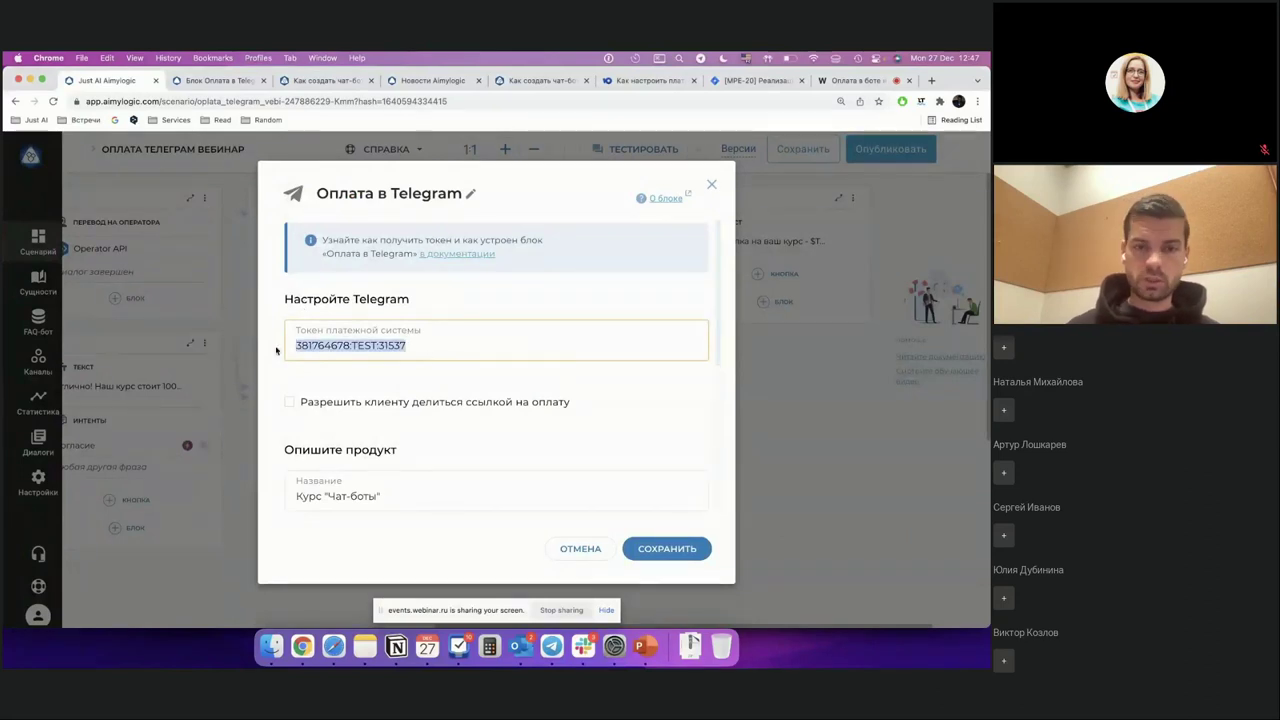
click(356, 345)
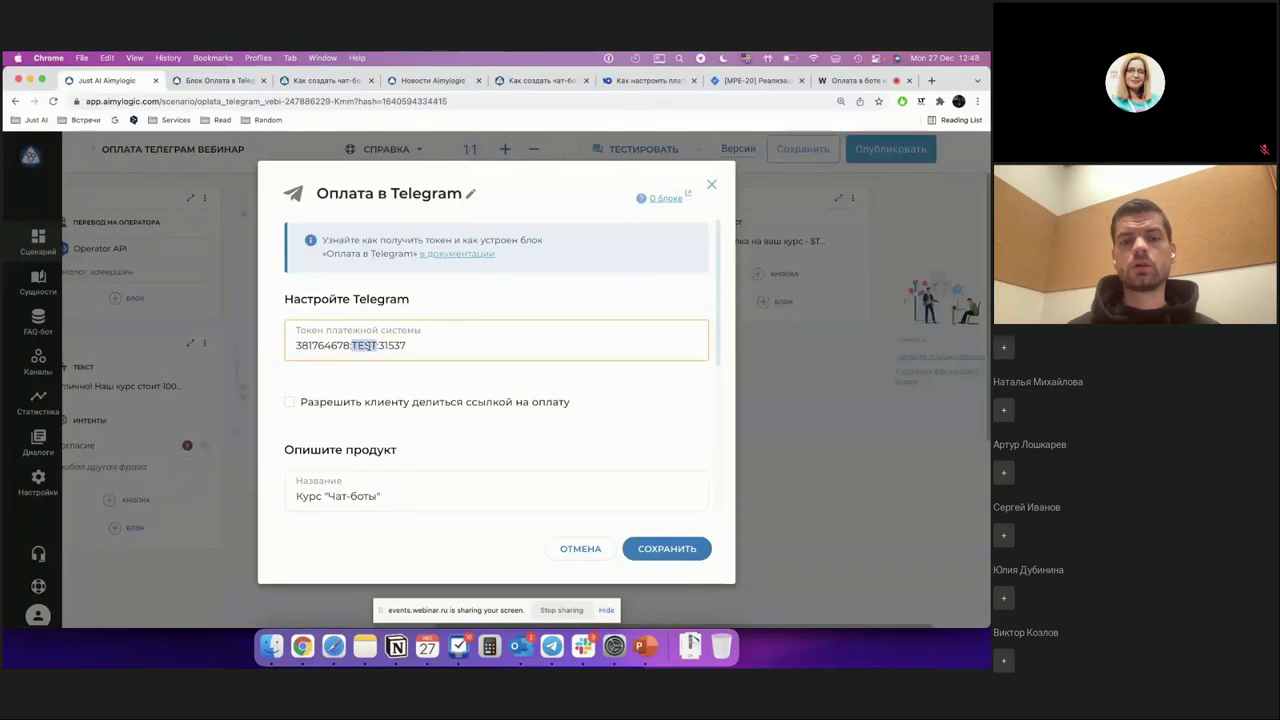
Step: Deselect the token and review the remaining payment settings, including disabled client payment-link sharing
scroll(366, 344, down, 1)
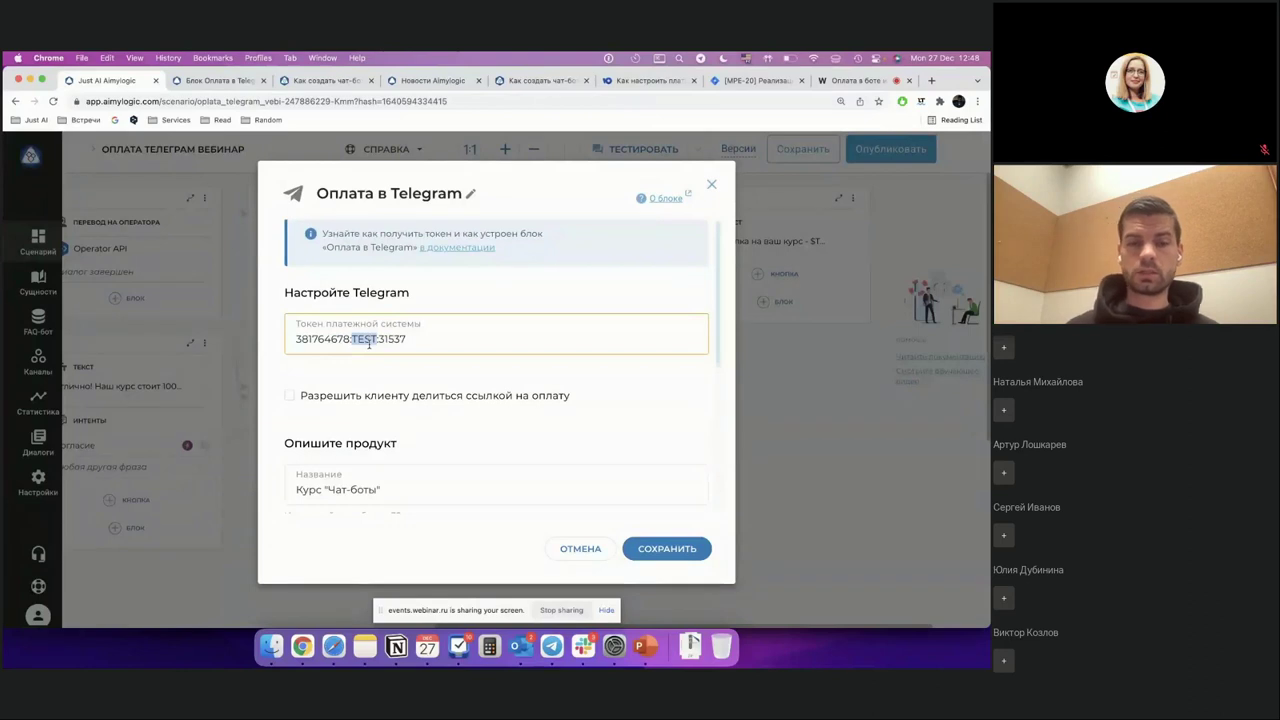
scroll(369, 344, down, 2)
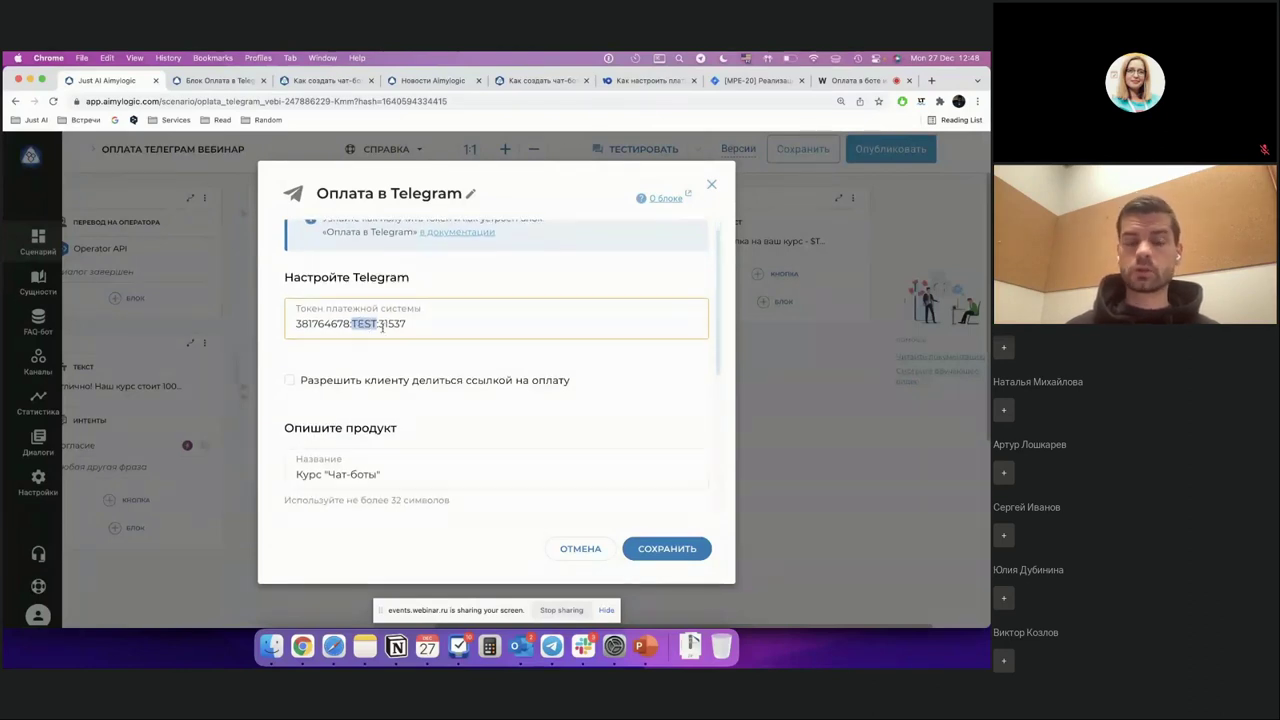
scroll(382, 328, down, 4)
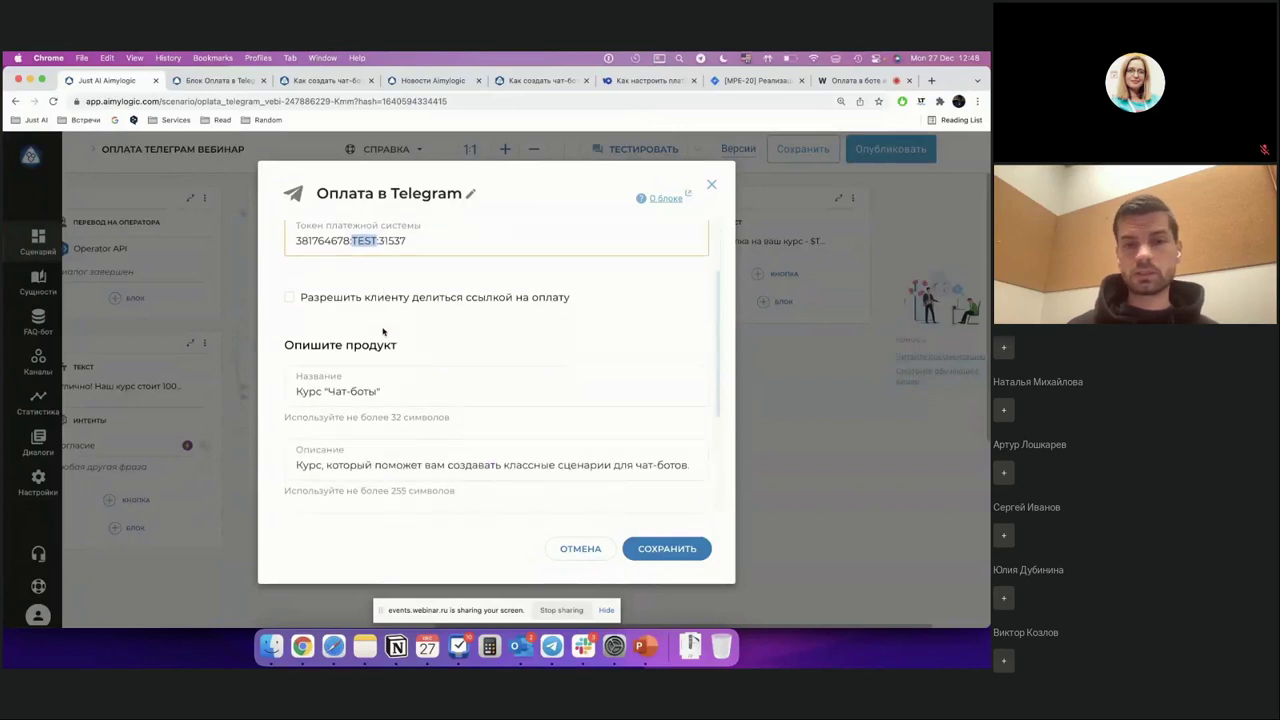
scroll(382, 331, down, 8)
scroll(400, 330, up, 14)
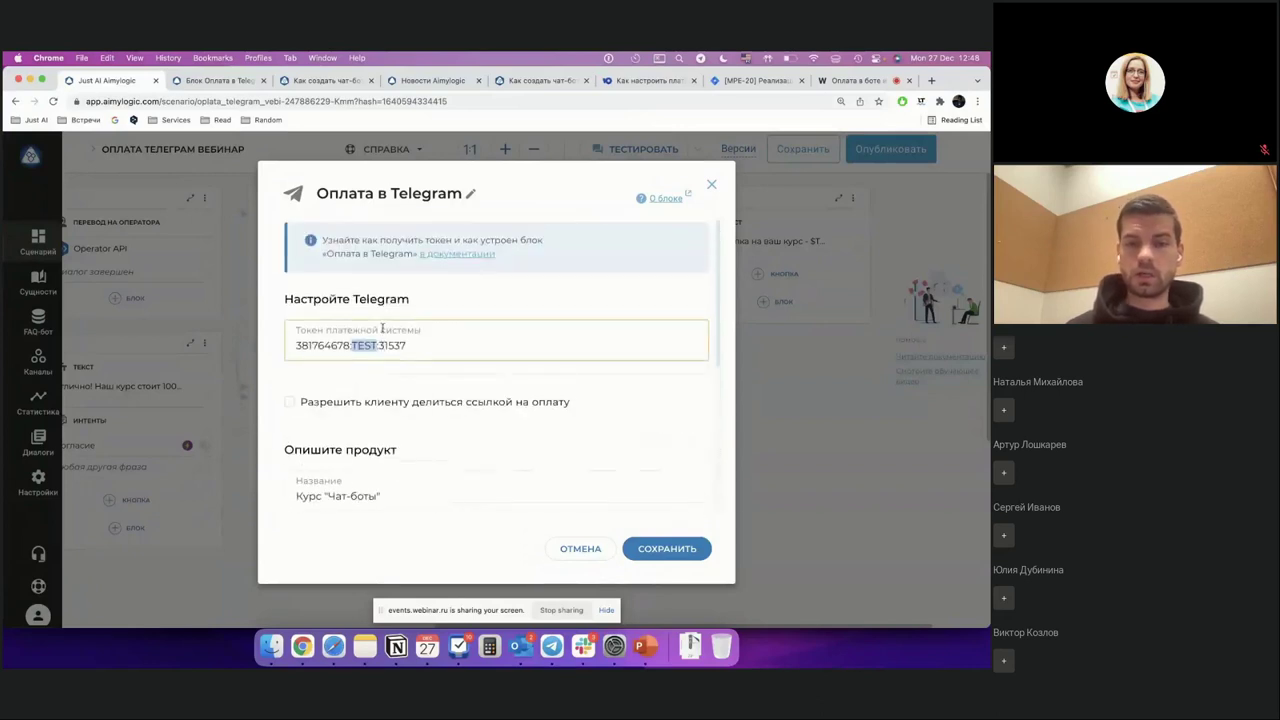
click(423, 343)
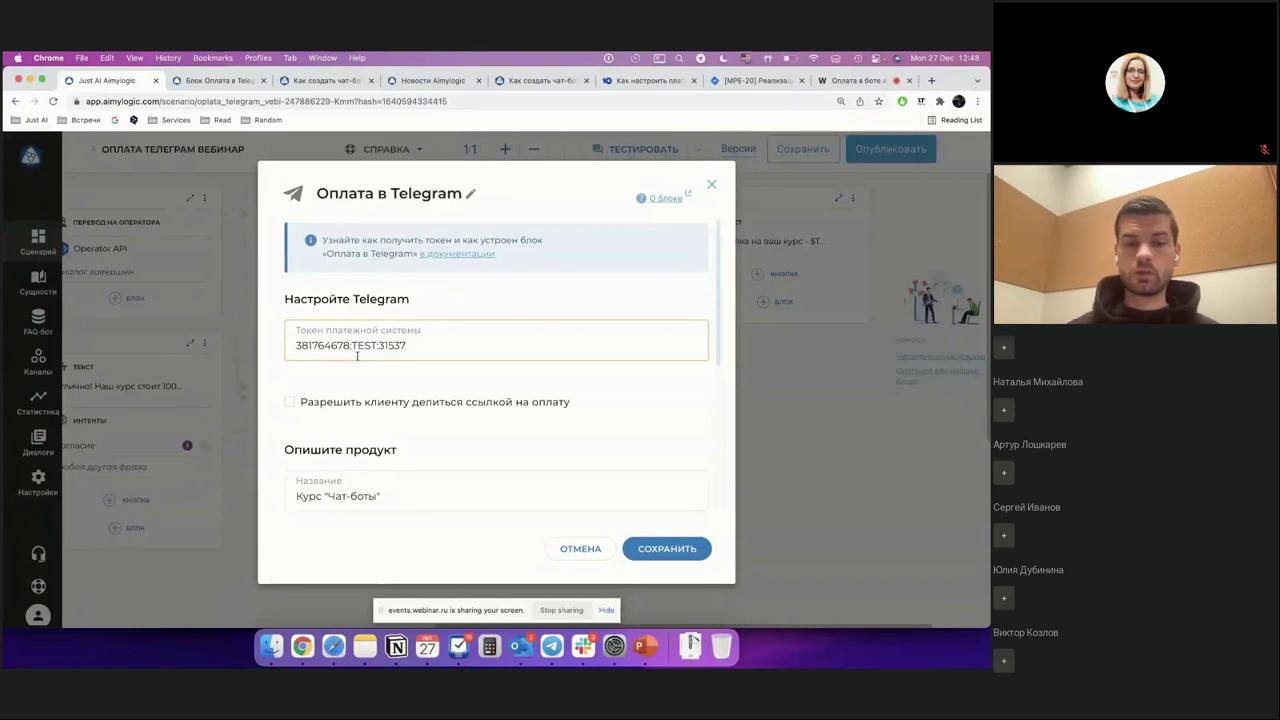
scroll(358, 358, down, 1)
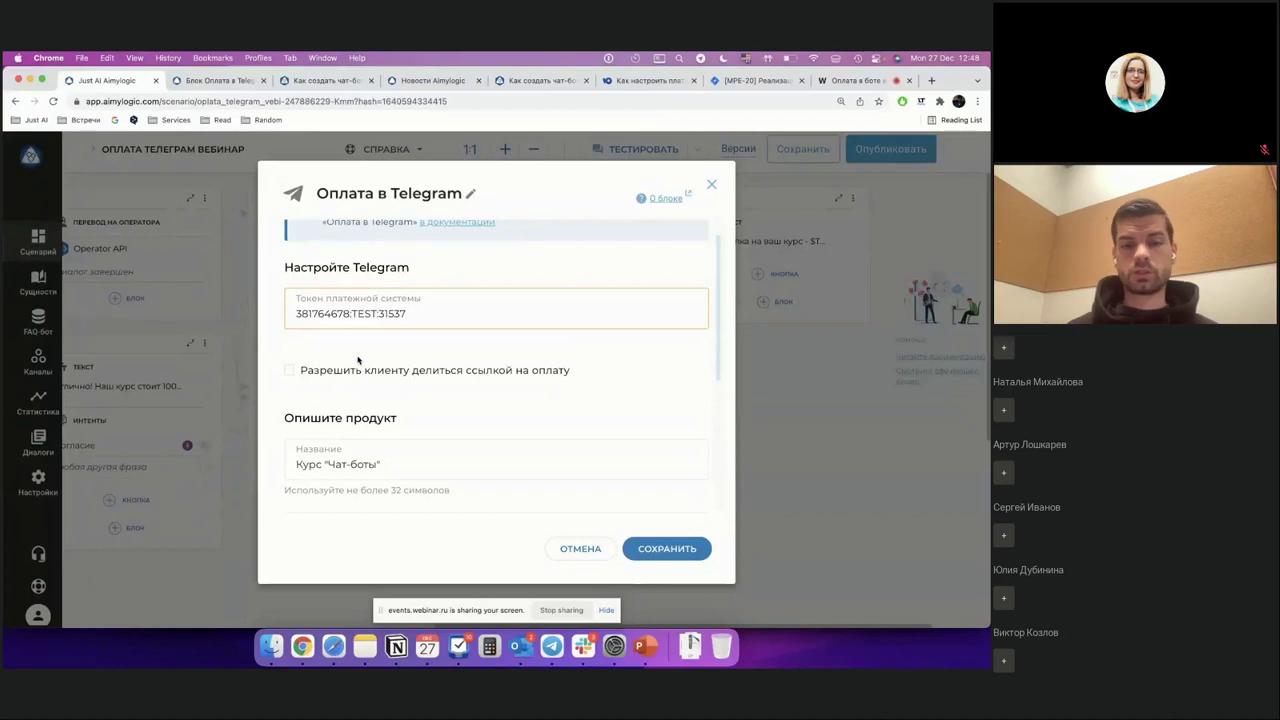
scroll(358, 360, down, 3)
scroll(357, 356, up, 4)
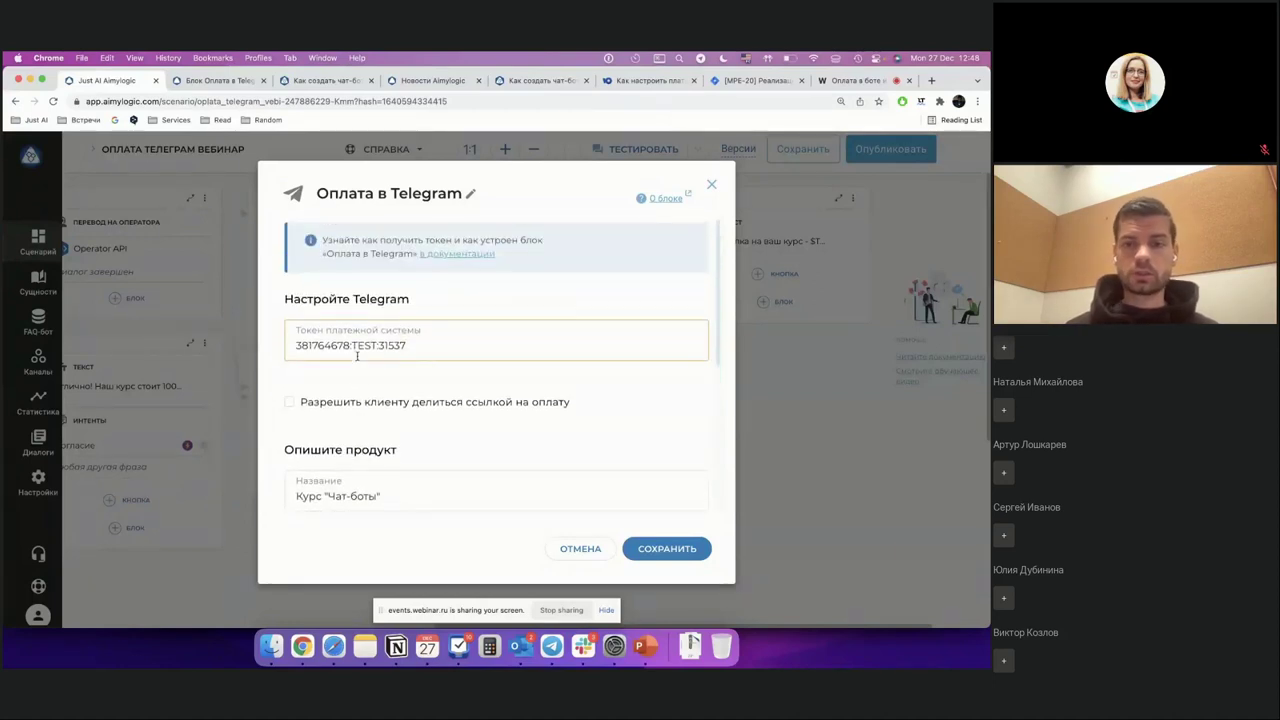
scroll(358, 358, down, 1)
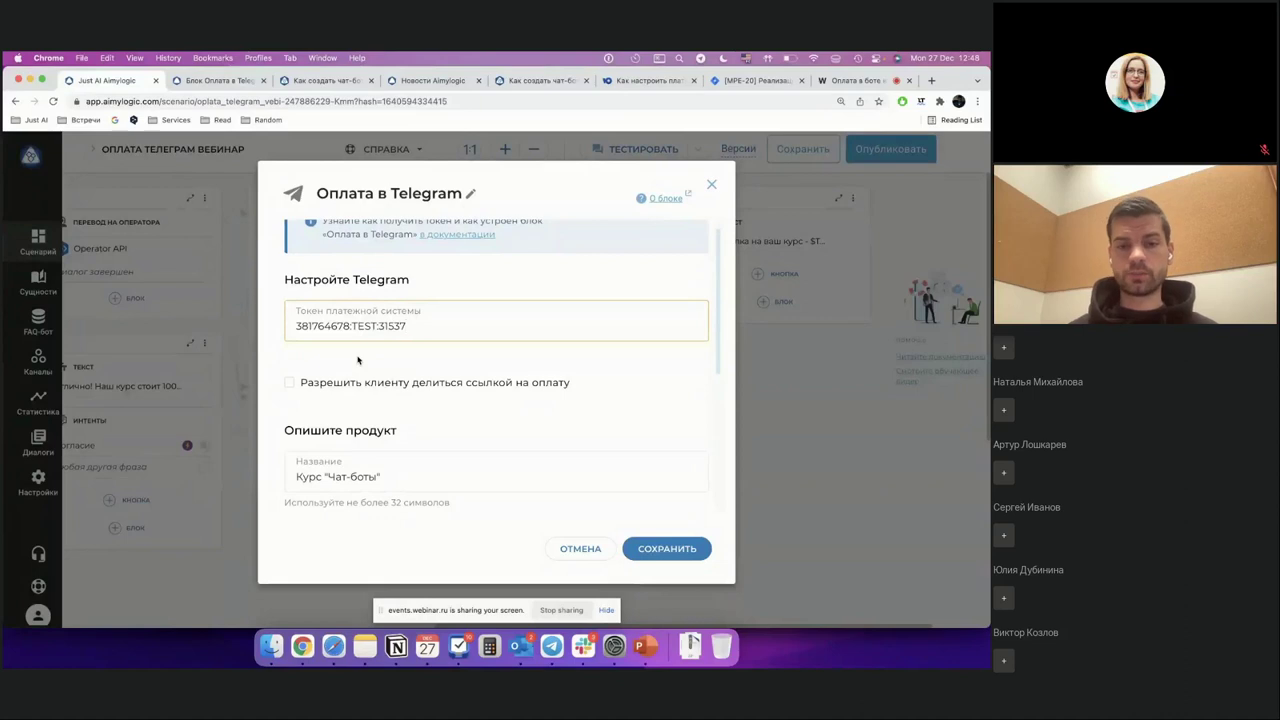
scroll(314, 377, down, 2)
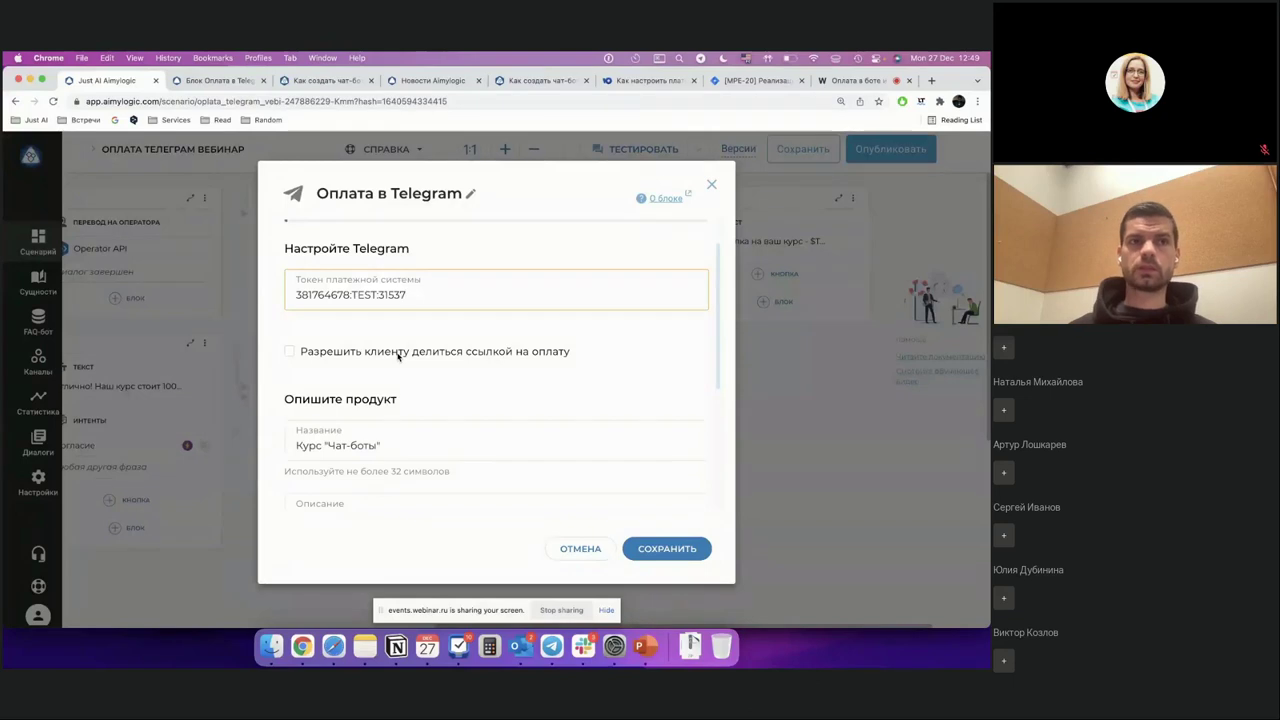
scroll(474, 404, down, 1)
scroll(474, 404, down, 1)
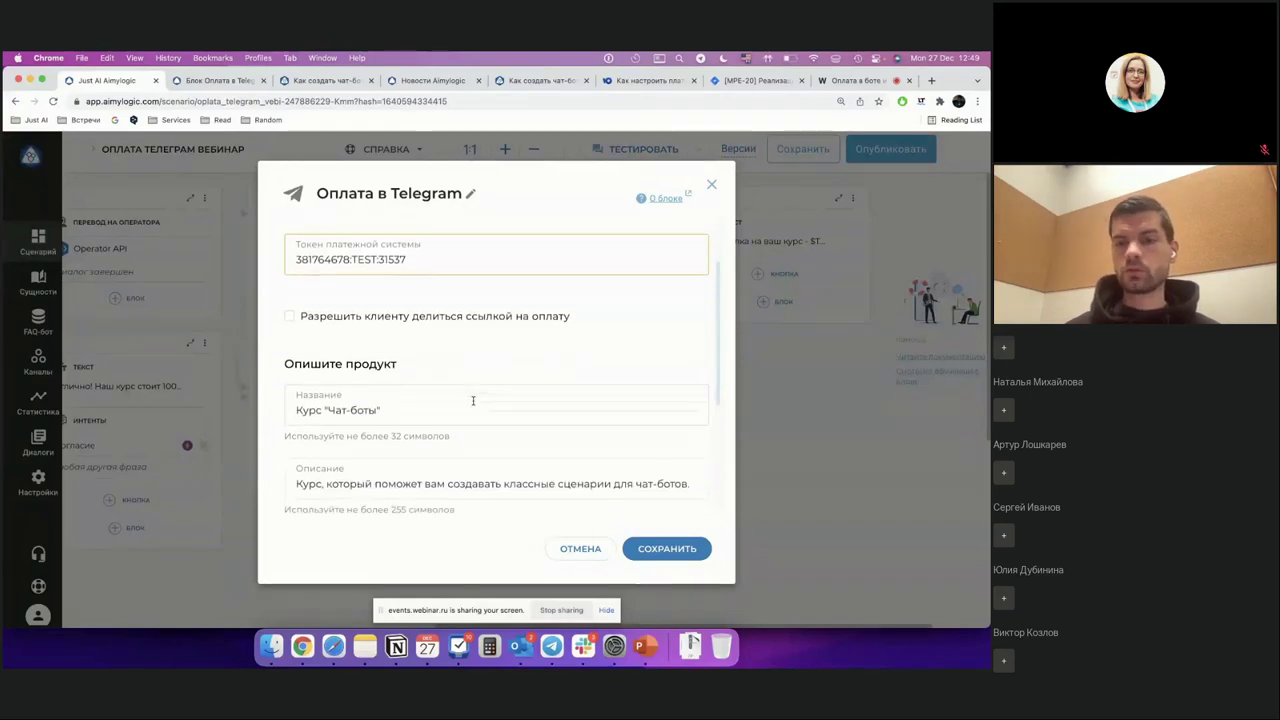
scroll(473, 402, down, 5)
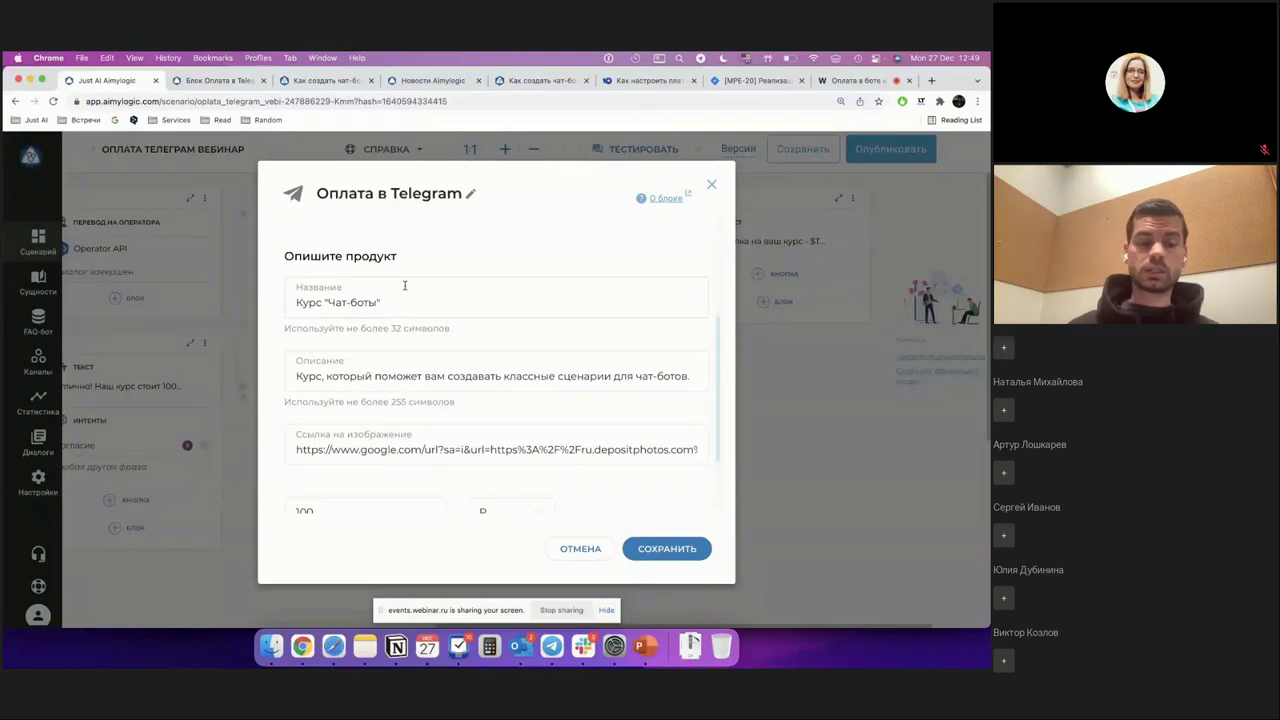
scroll(405, 286, down, 2)
scroll(405, 289, up, 3)
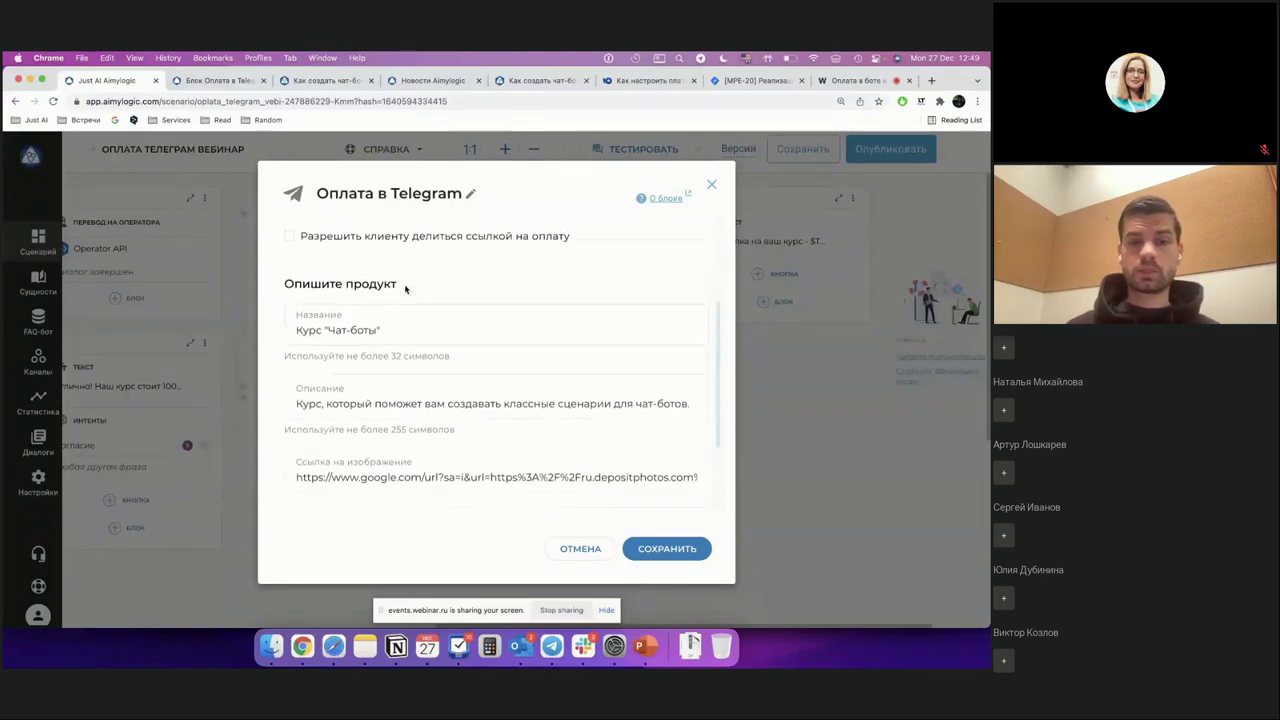
scroll(405, 287, down, 1)
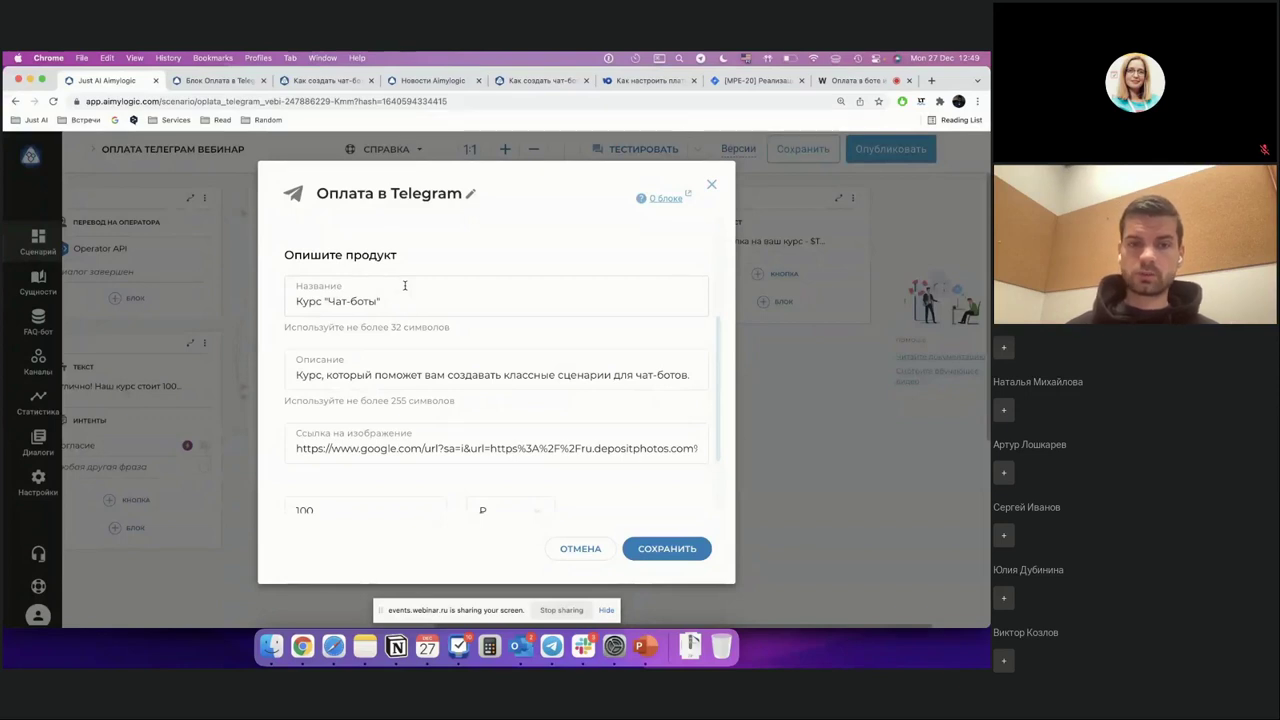
drag(309, 301, 377, 302)
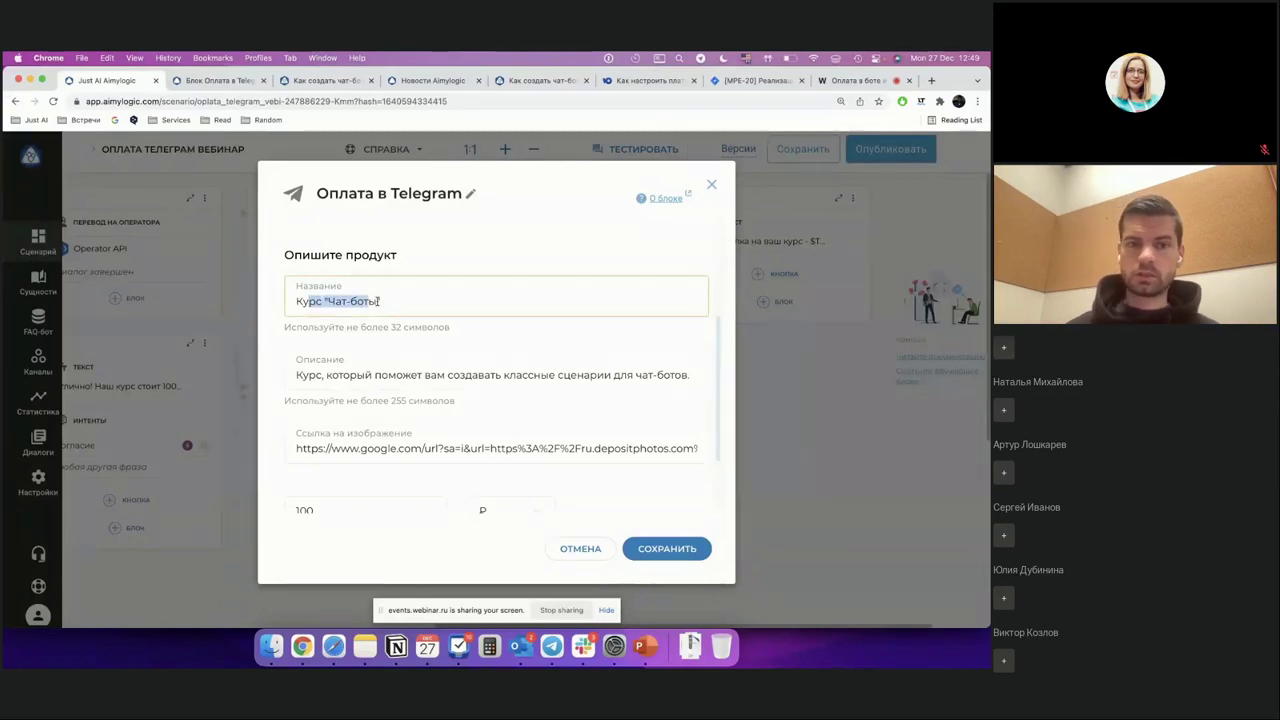
drag(319, 378, 471, 371)
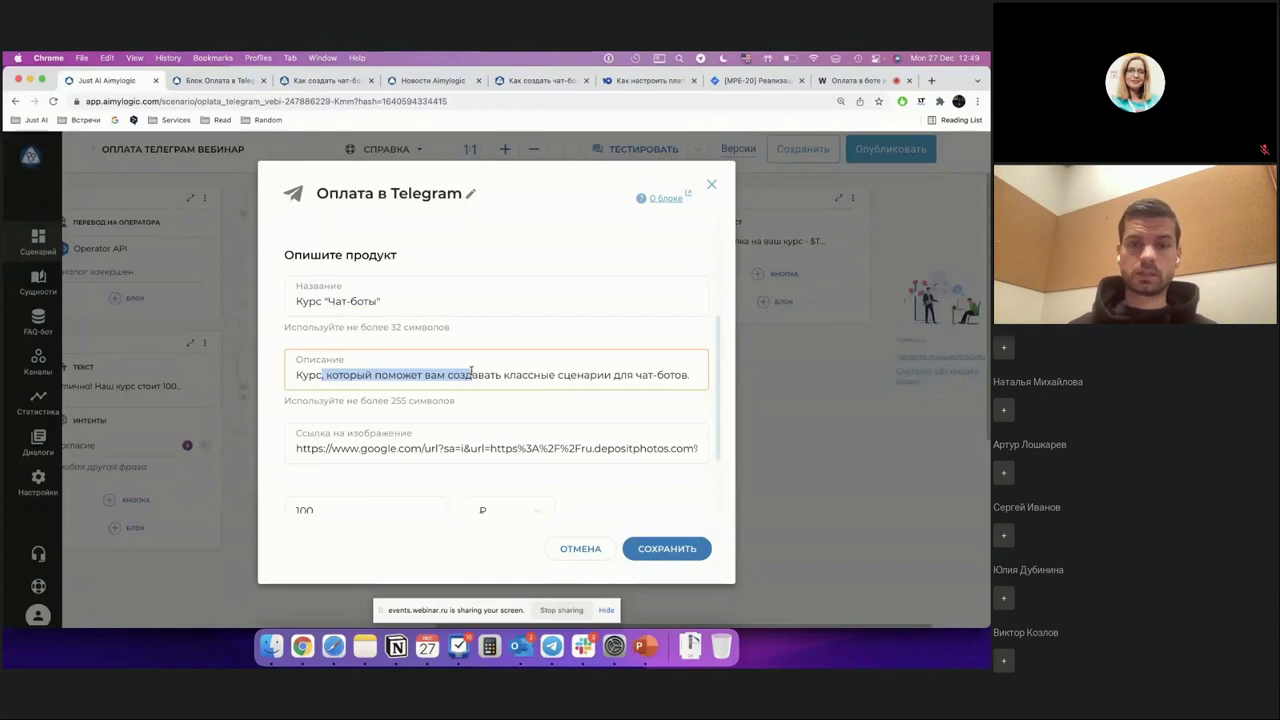
scroll(471, 372, down, 3)
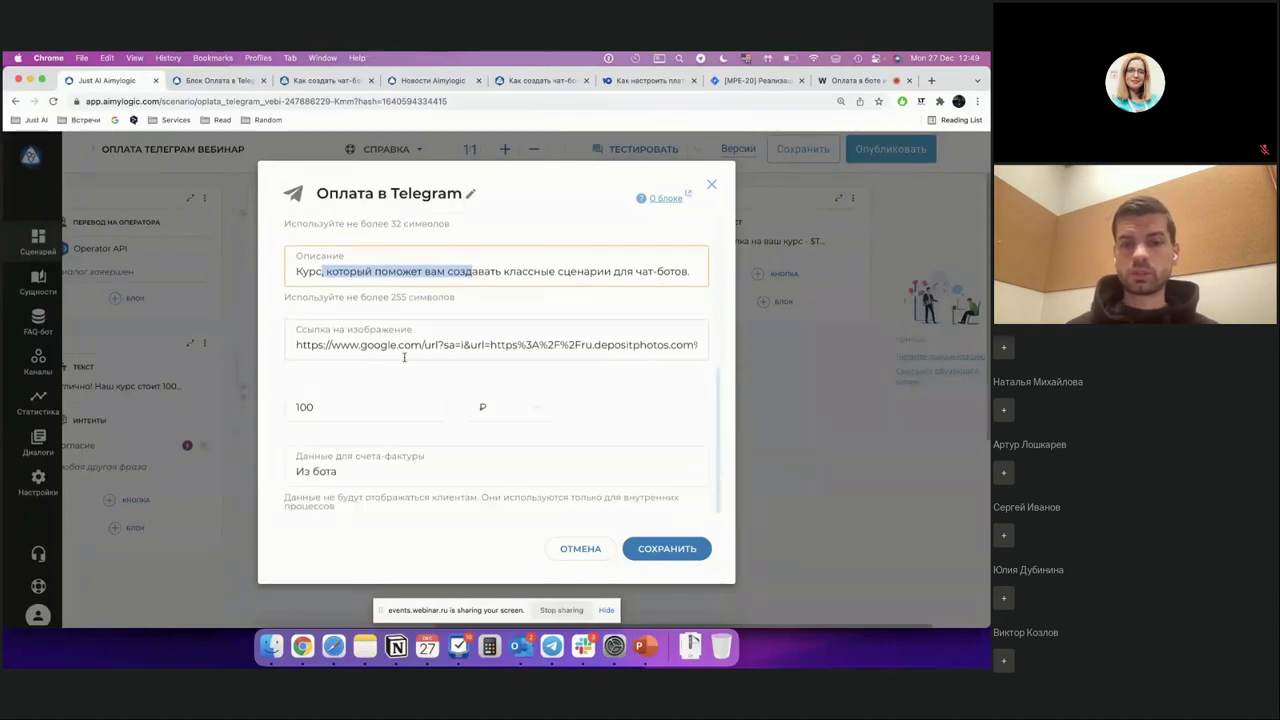
click(334, 405)
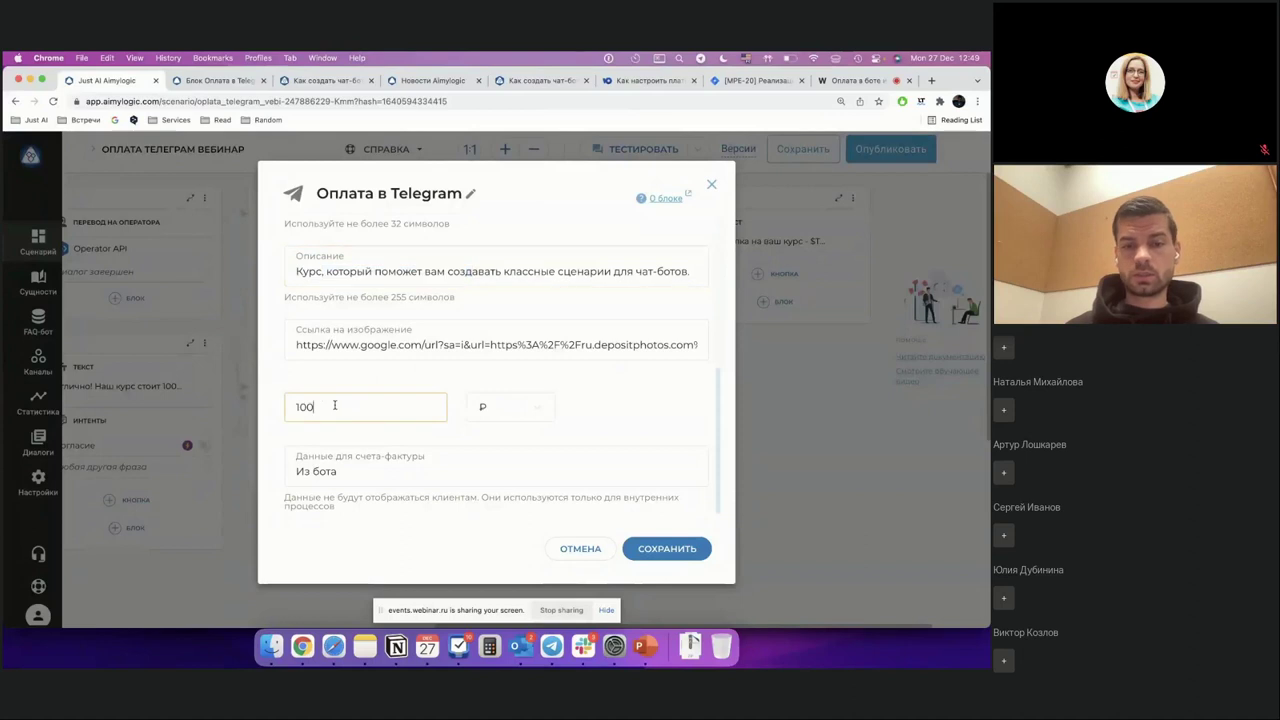
click(540, 405)
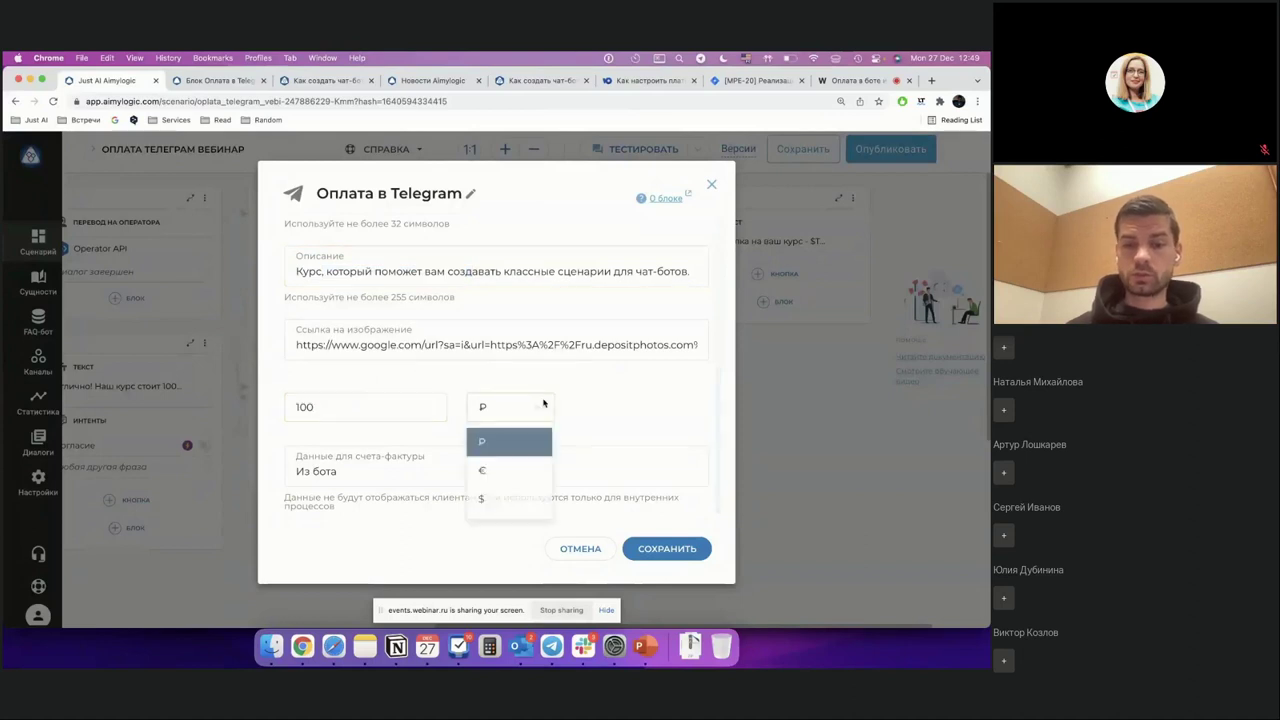
click(640, 415)
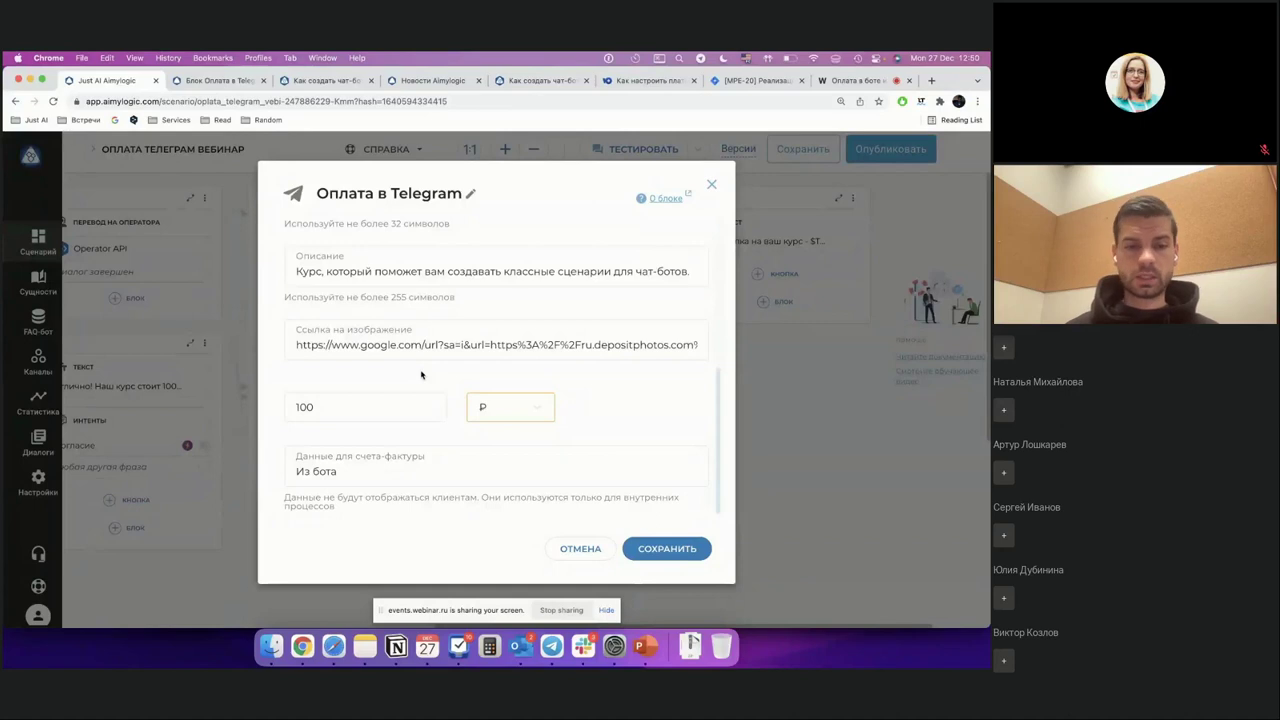
click(439, 473)
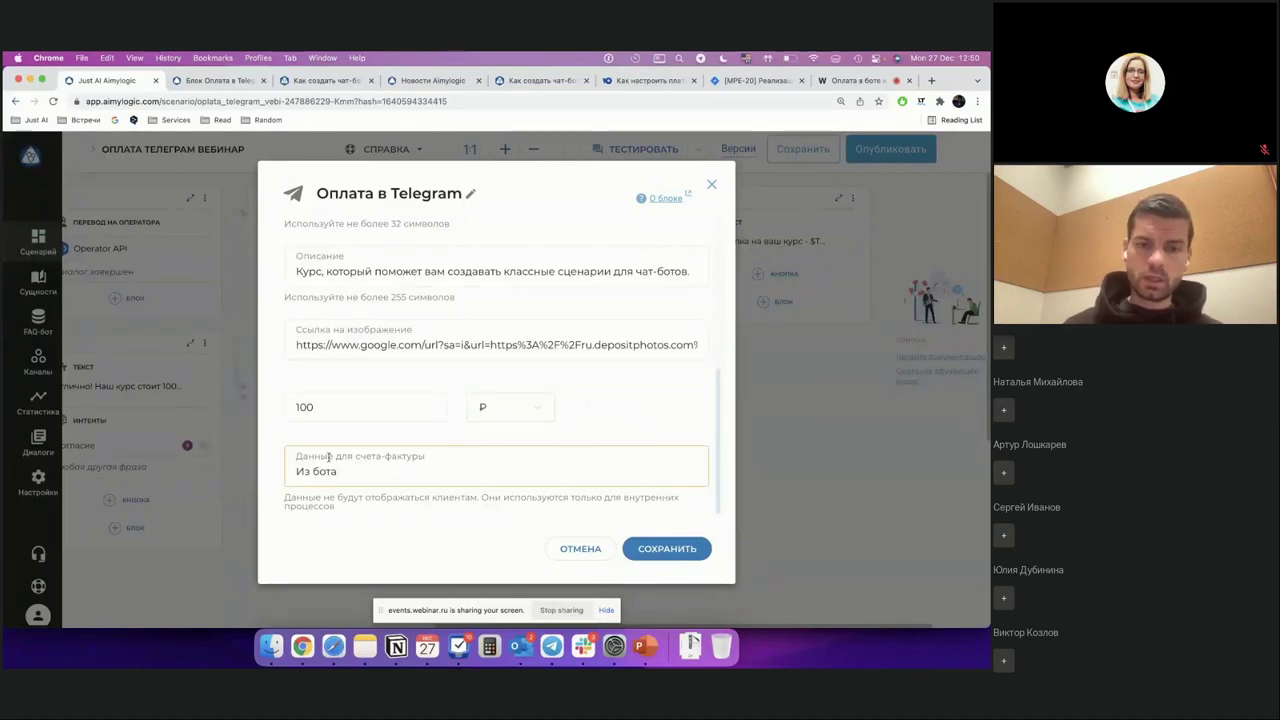
triple_click(460, 473)
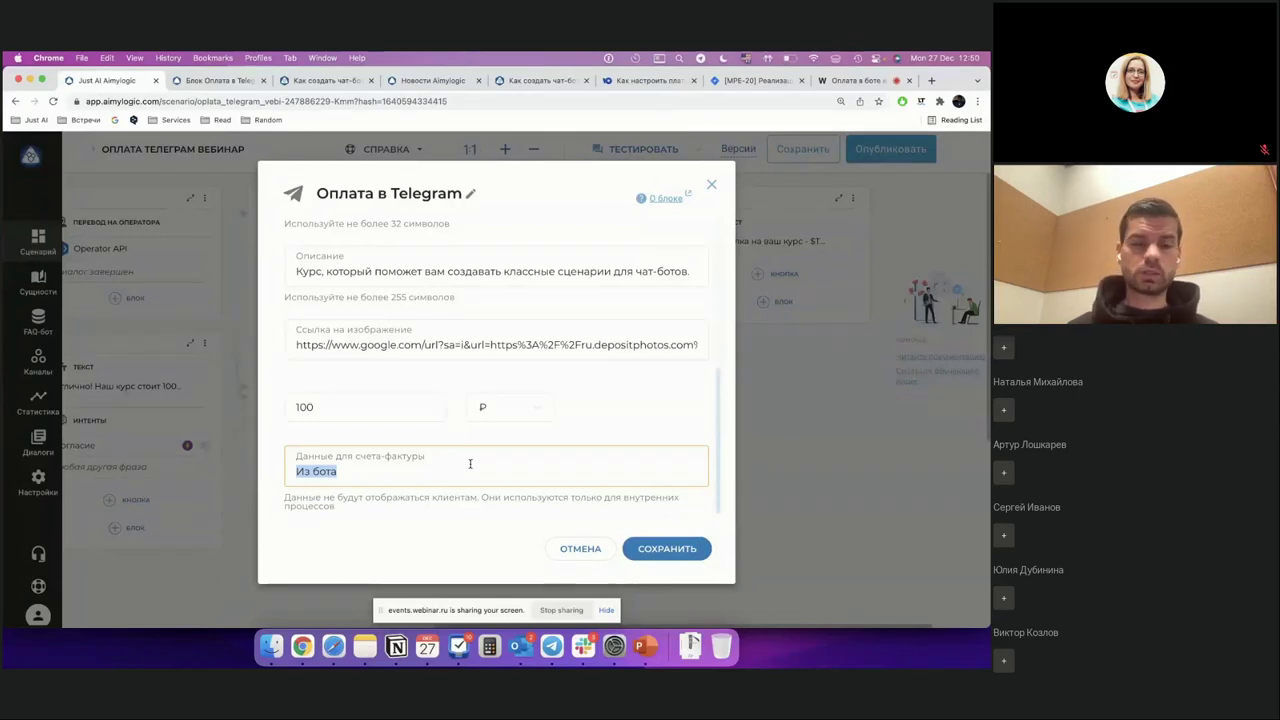
double_click(318, 471)
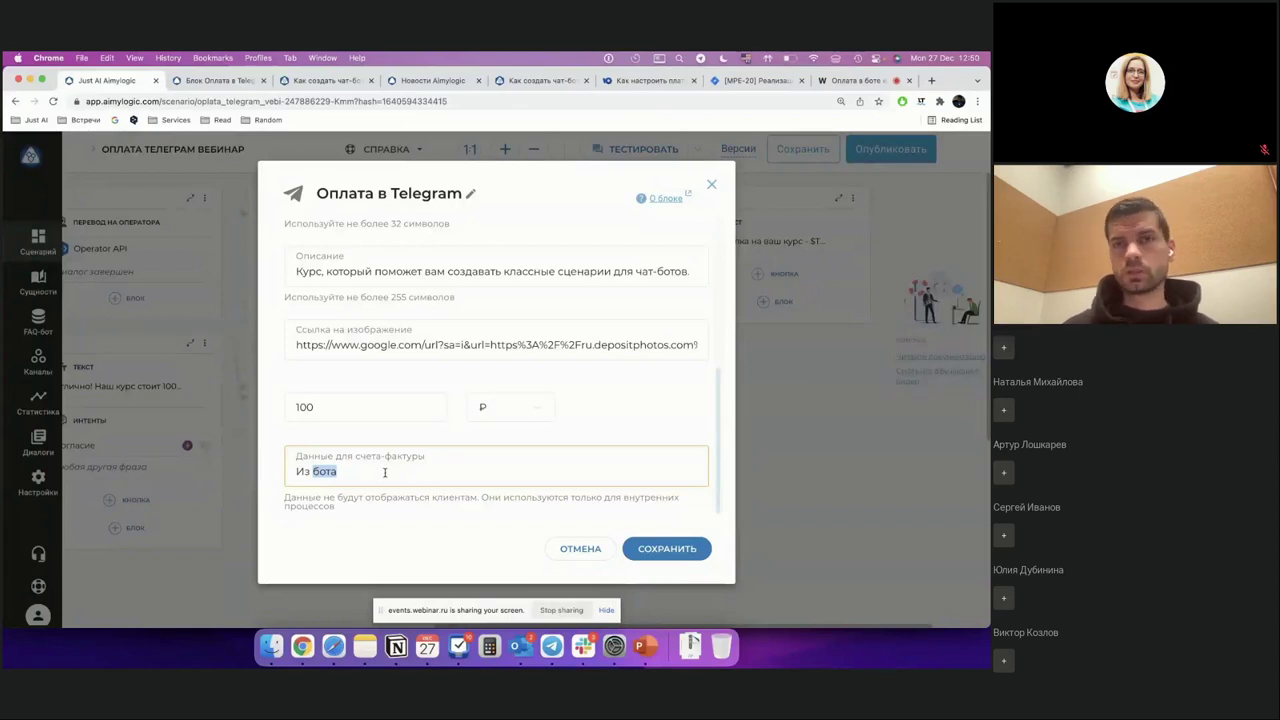
click(384, 472)
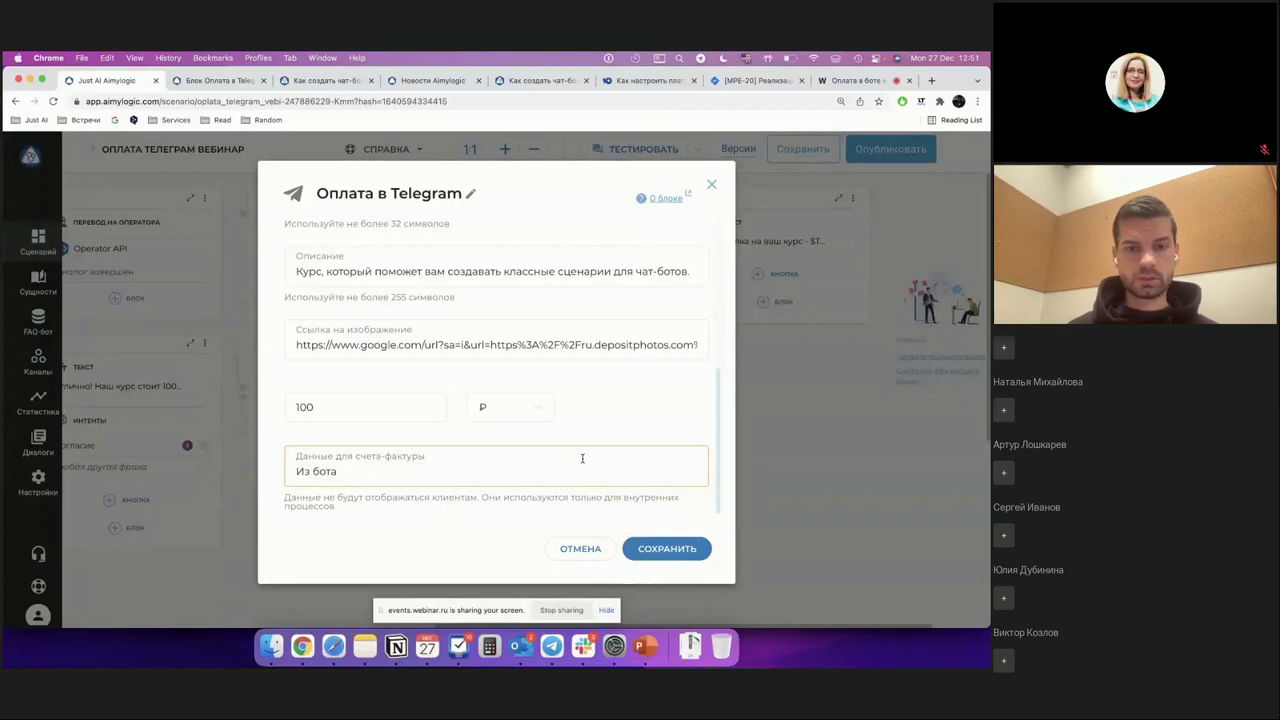
Step: Review the Оплата в Telegram dialog once more, then close it to reveal the greeting-block canvas
scroll(617, 413, up, 10)
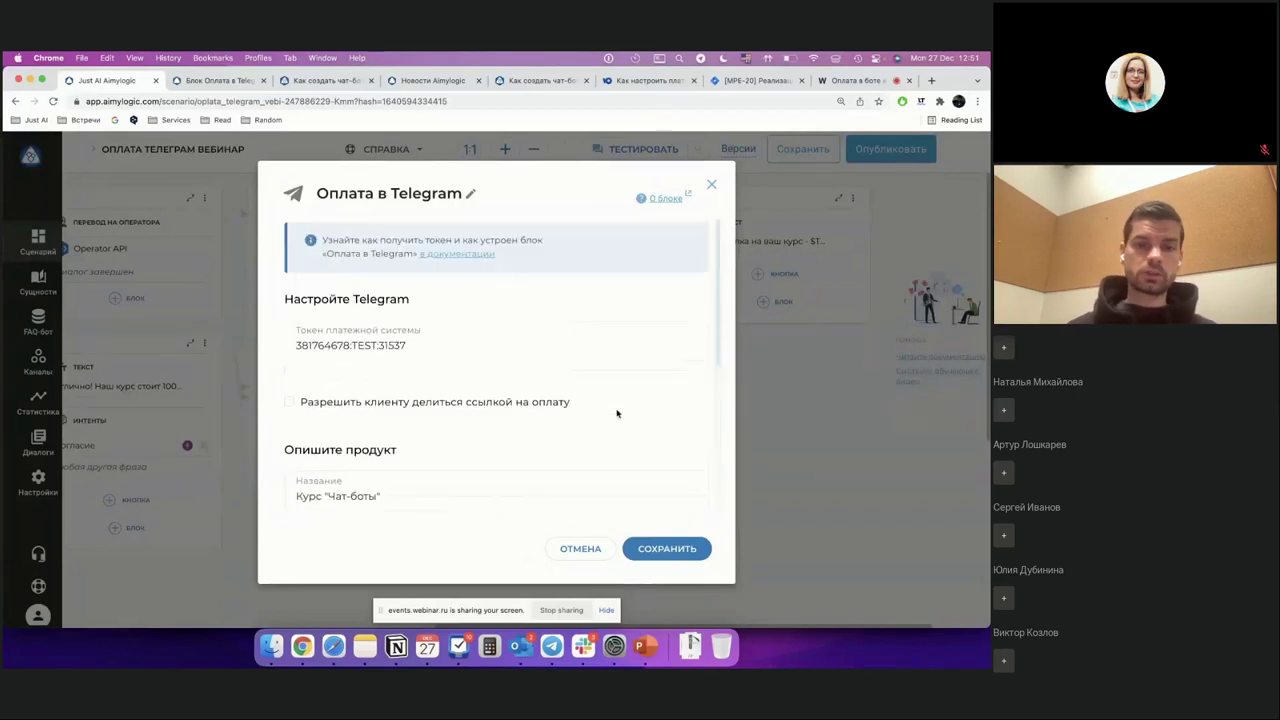
scroll(617, 413, down, 10)
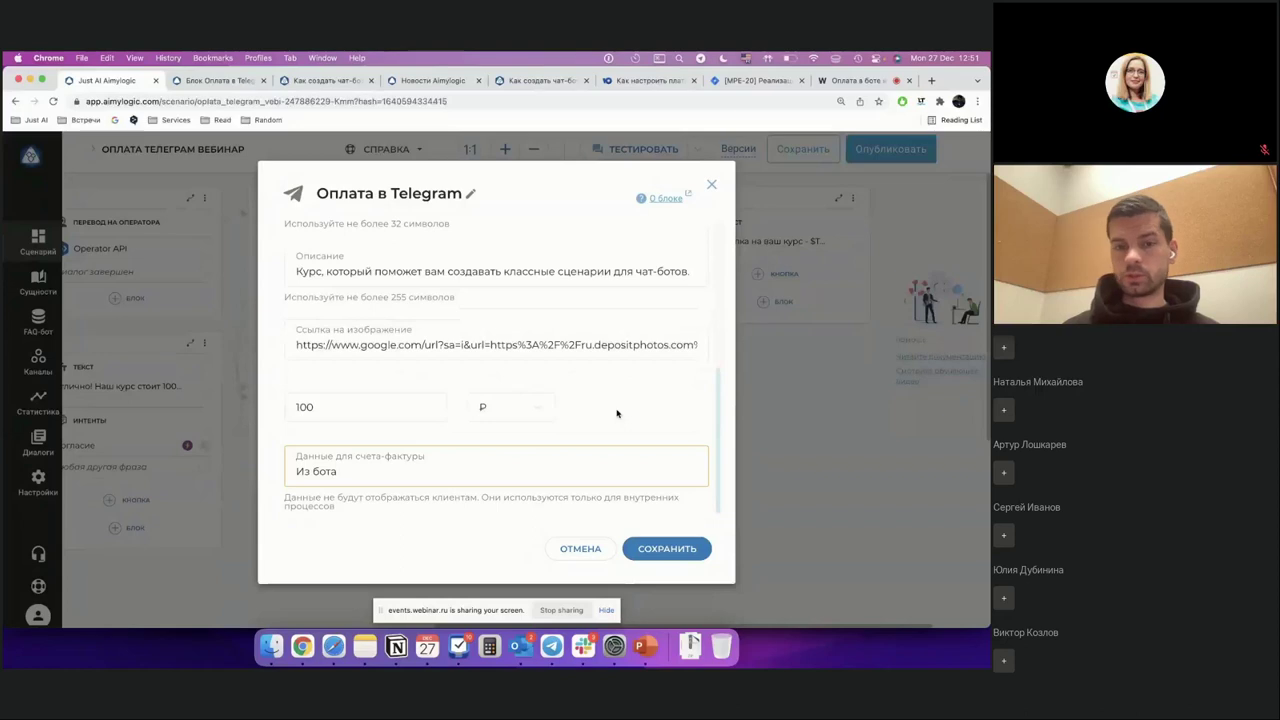
scroll(617, 413, up, 5)
scroll(617, 413, up, 2)
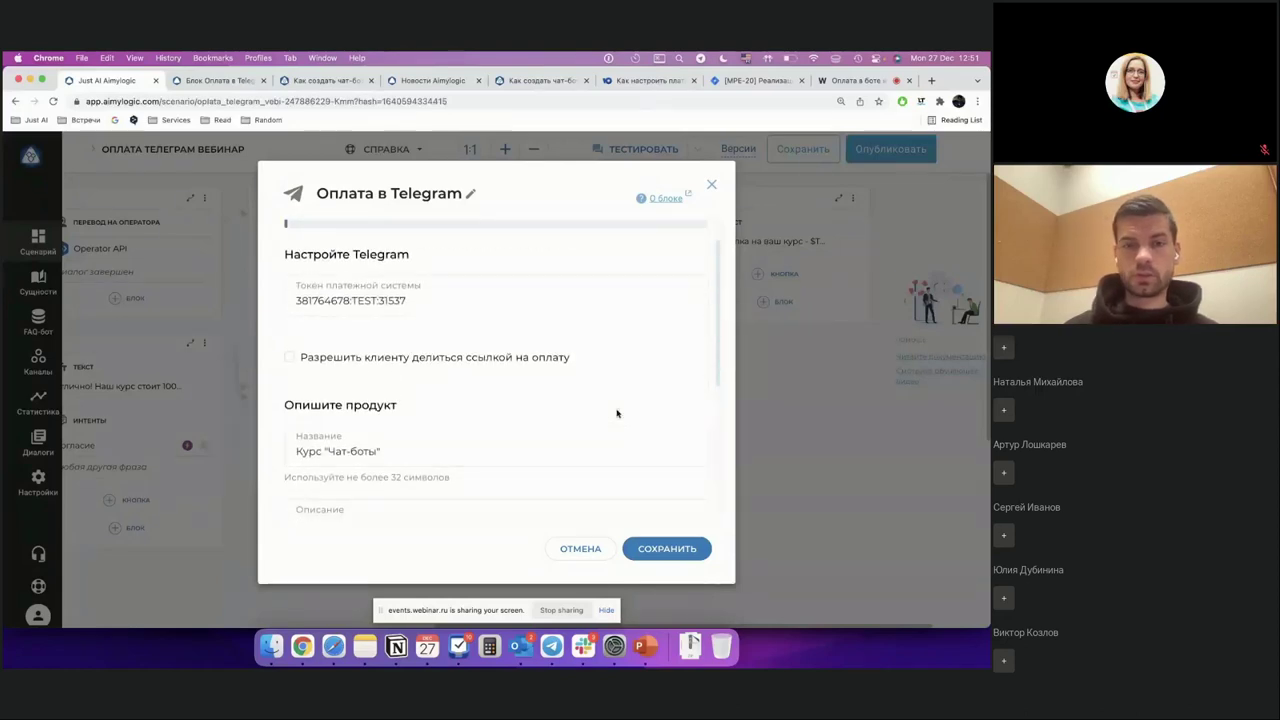
scroll(617, 413, up, 1)
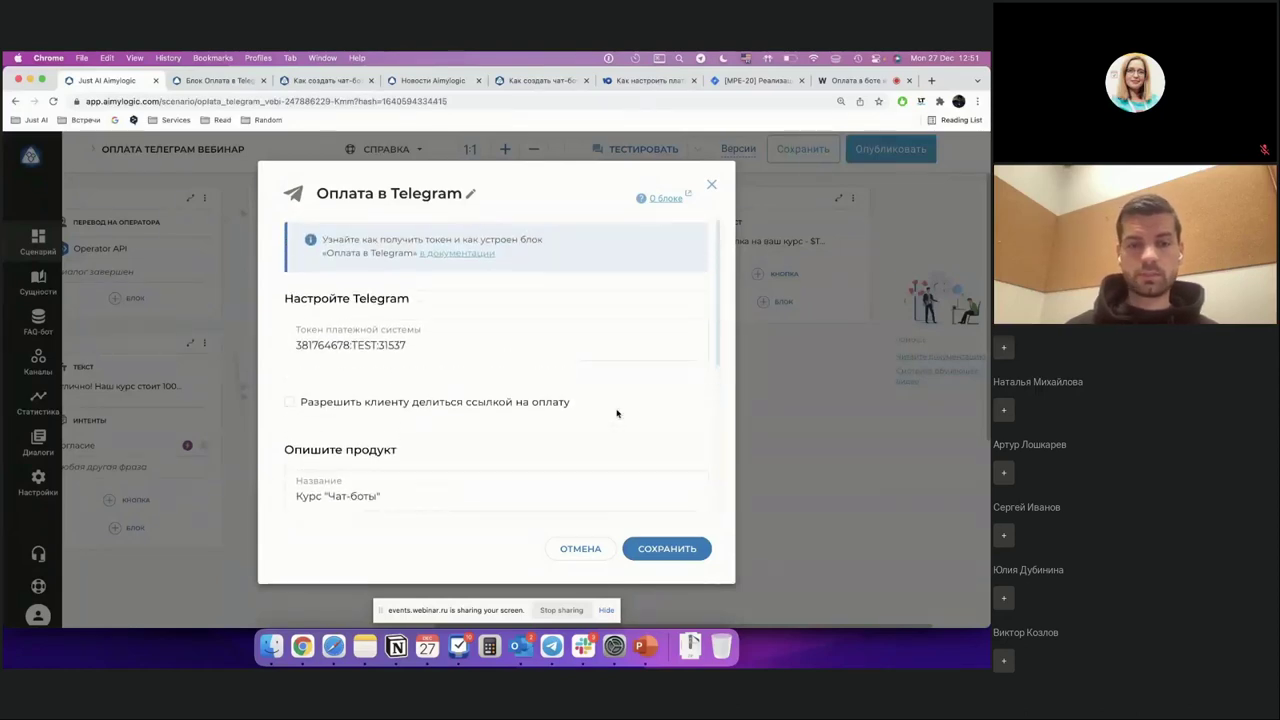
scroll(616, 409, down, 3)
scroll(617, 410, down, 3)
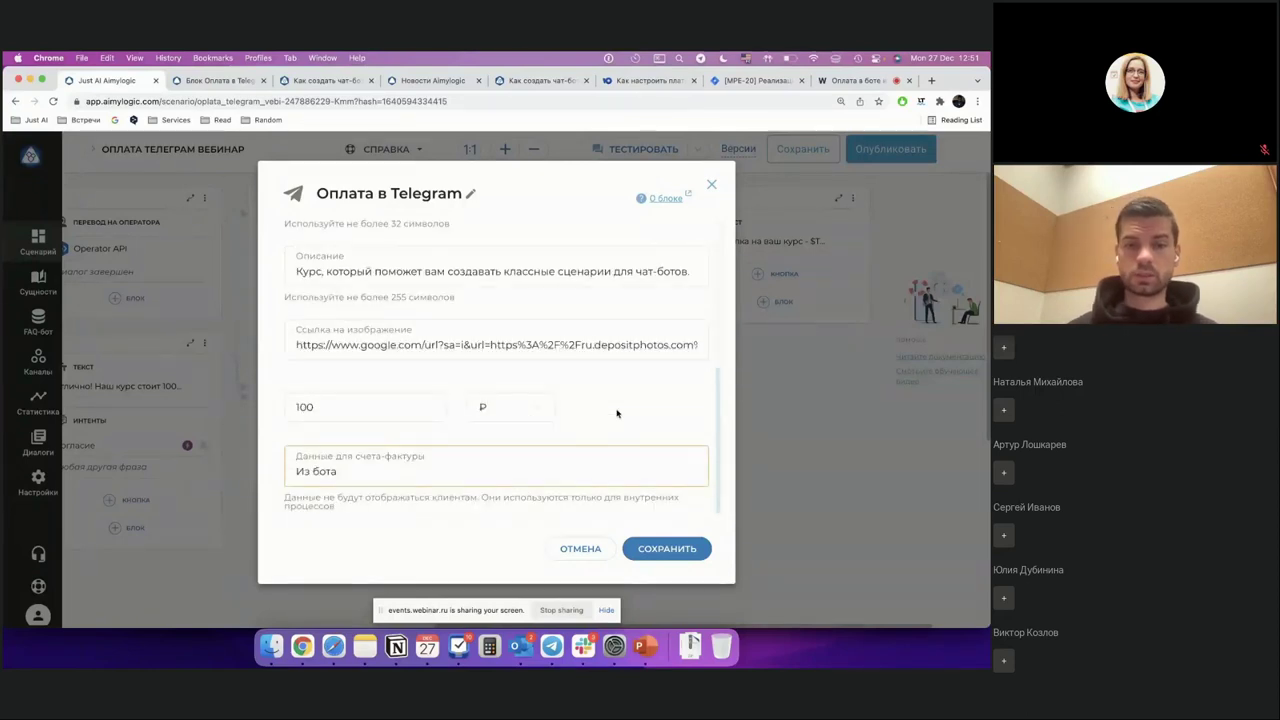
click(711, 184)
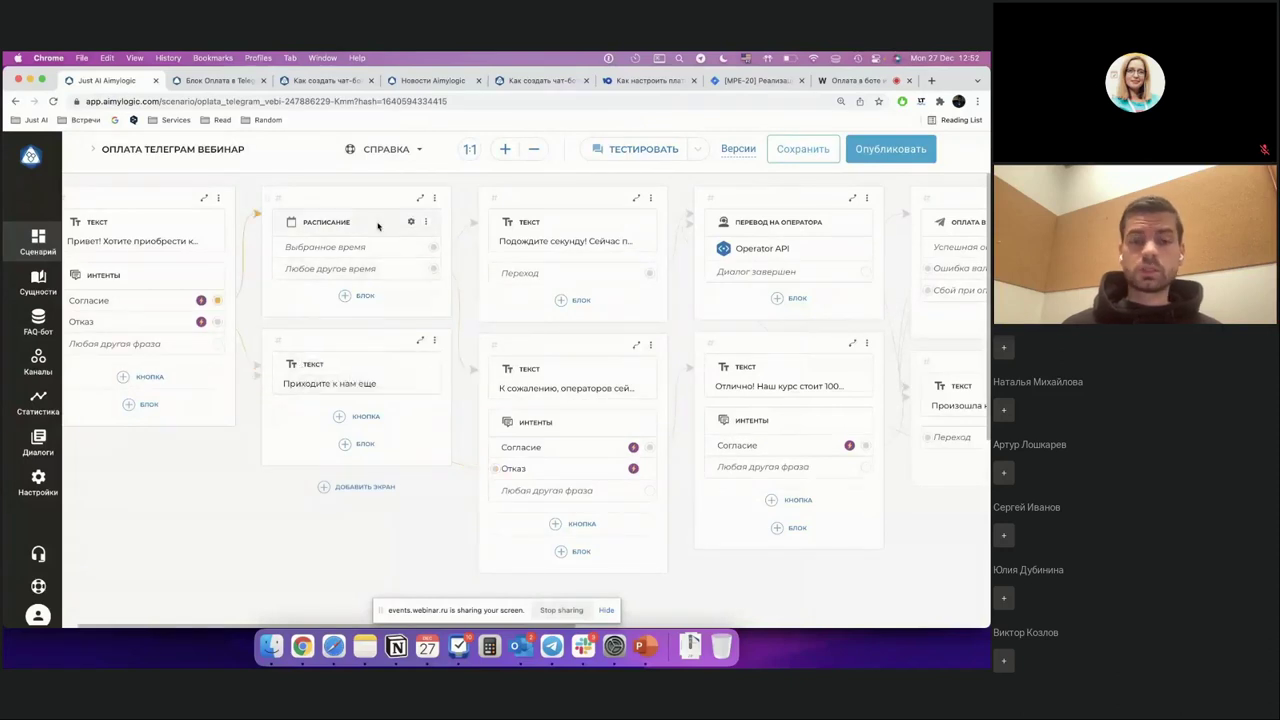
Step: Check the Расписание block's settings: Вторник–Воскресенье, 10:00–20:00, with Понедельник excluded
click(410, 223)
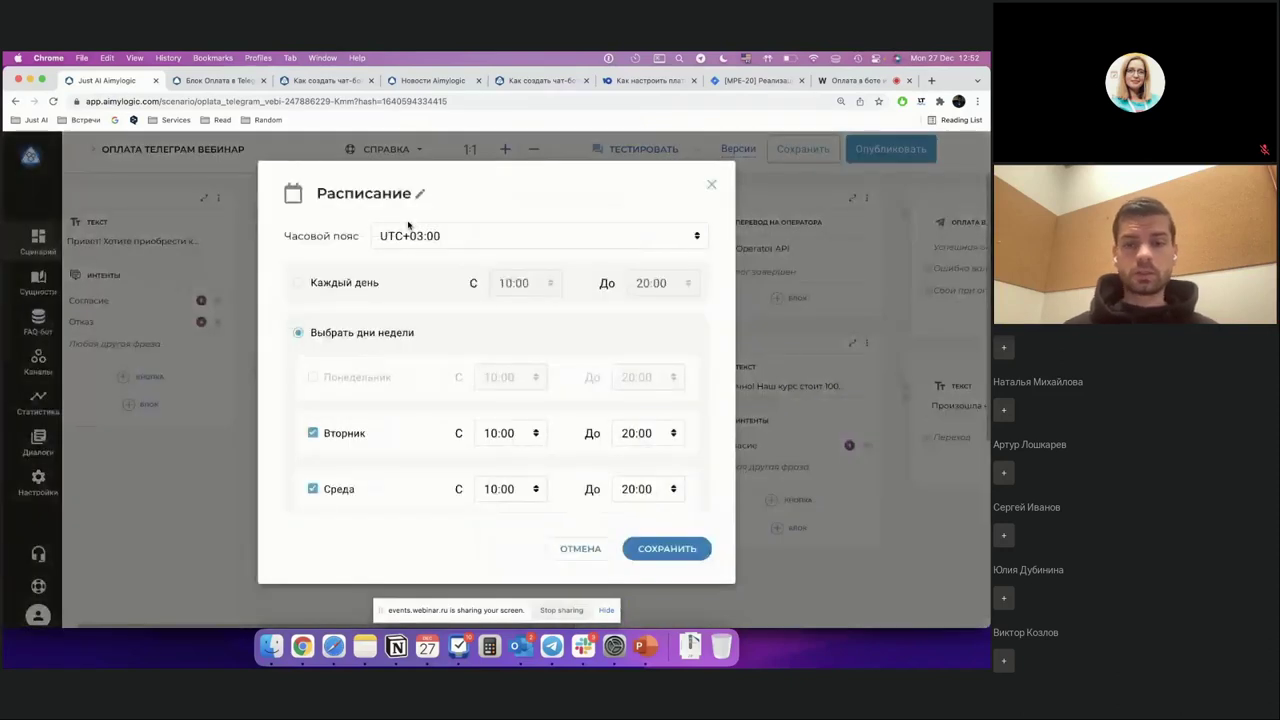
scroll(408, 225, down, 2)
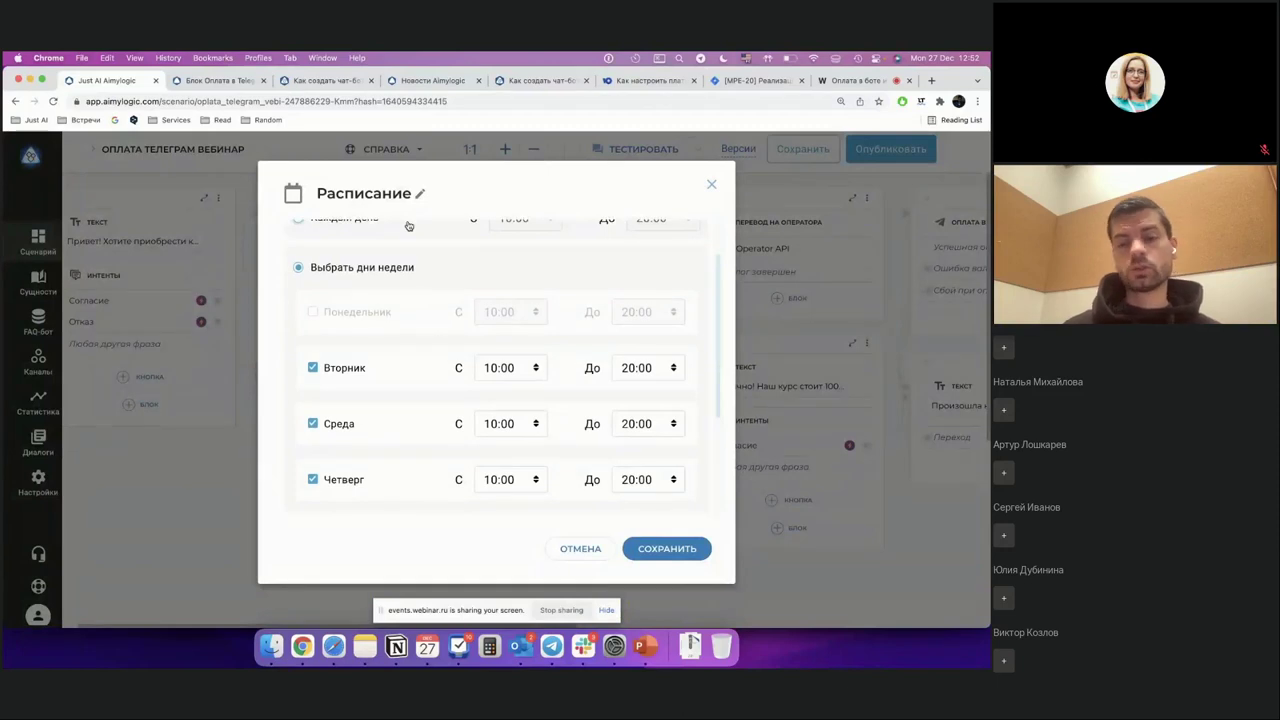
scroll(374, 305, down, 2)
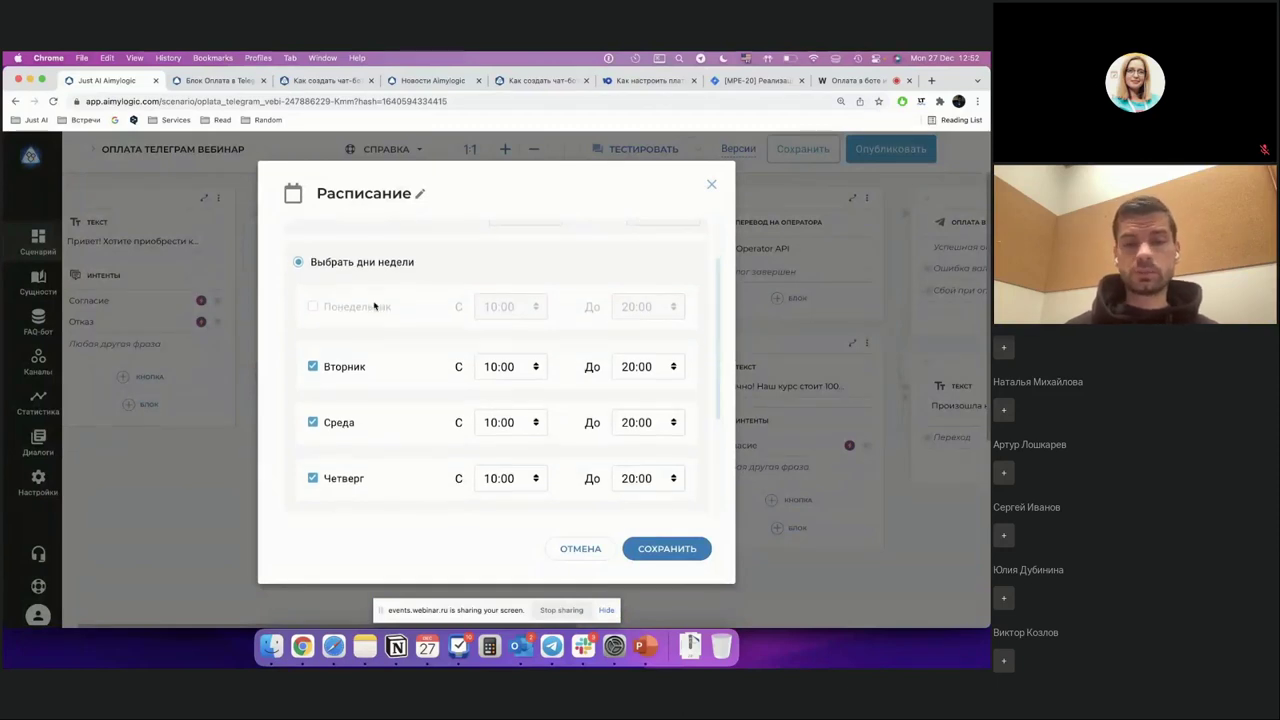
scroll(374, 305, down, 3)
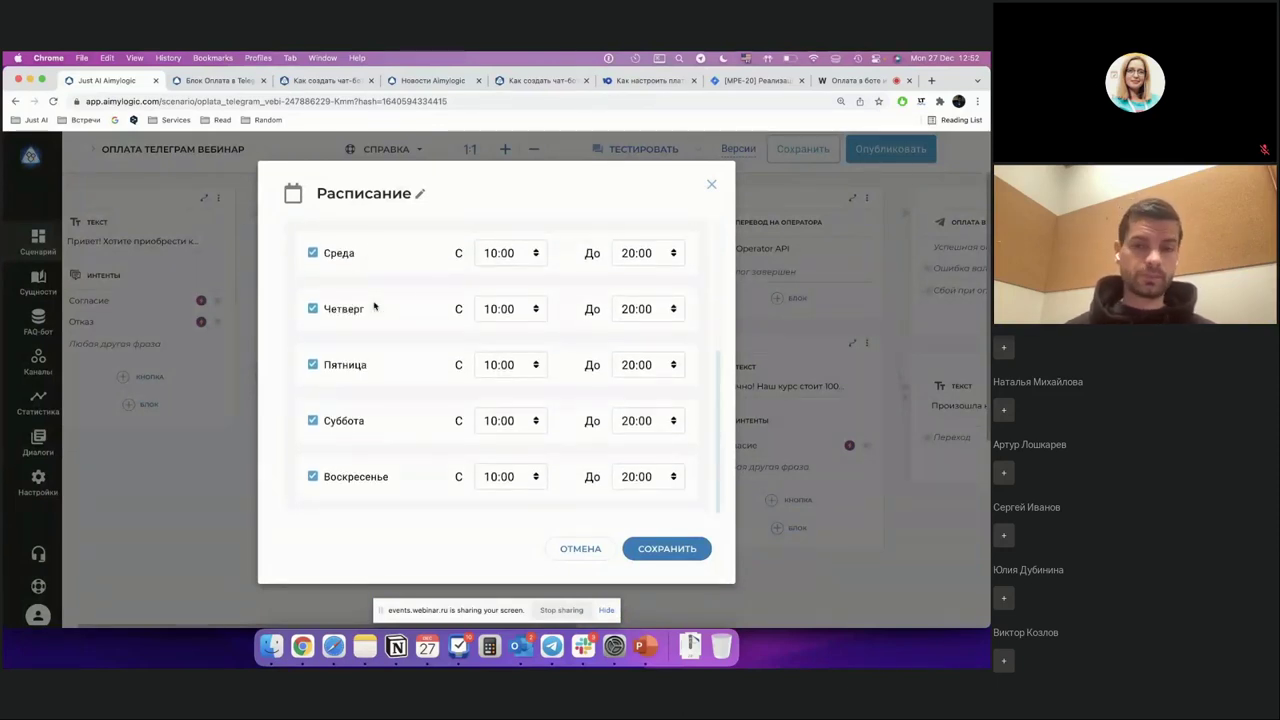
scroll(374, 305, up, 5)
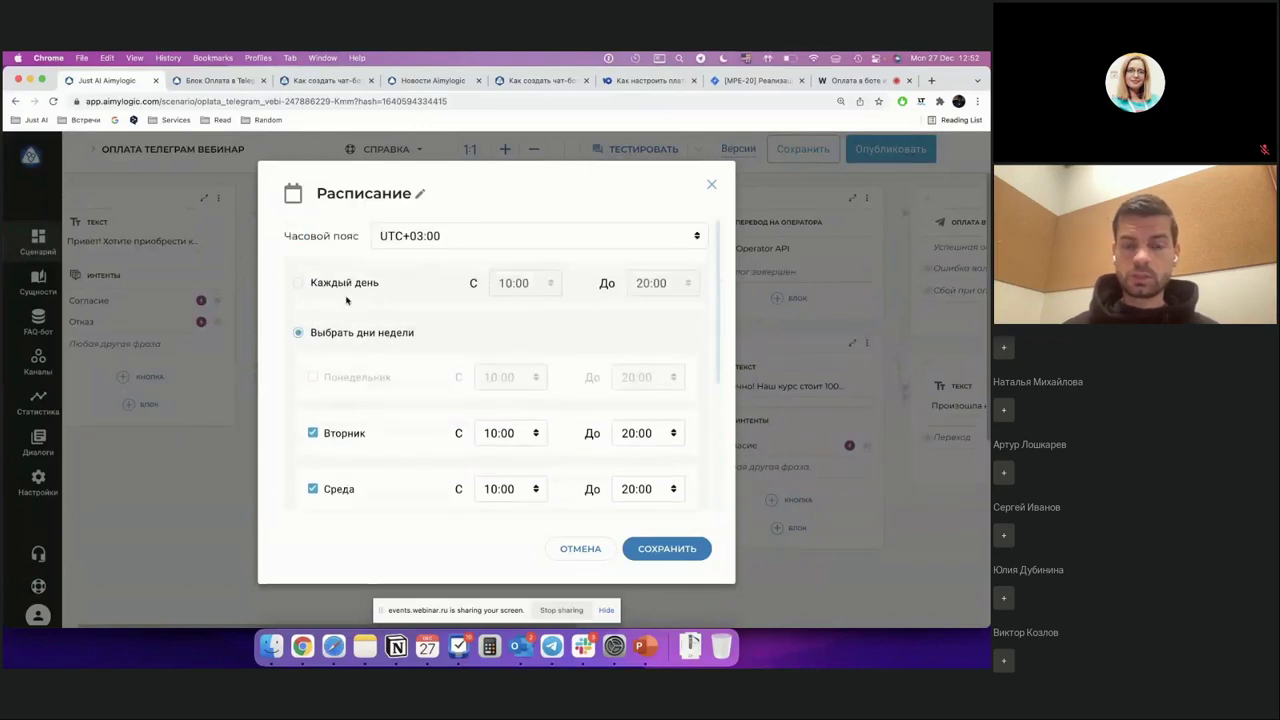
click(711, 187)
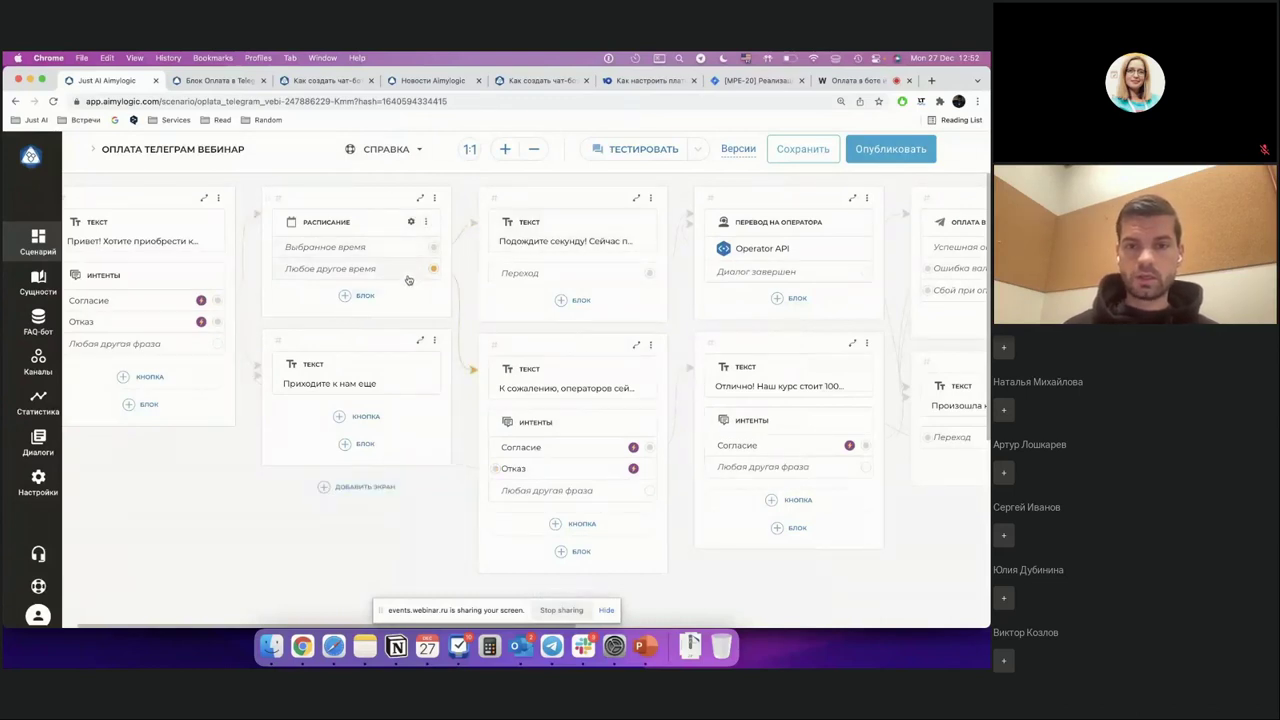
Step: Recheck the schedule block's days and hours twice more, closing its settings each time
click(410, 222)
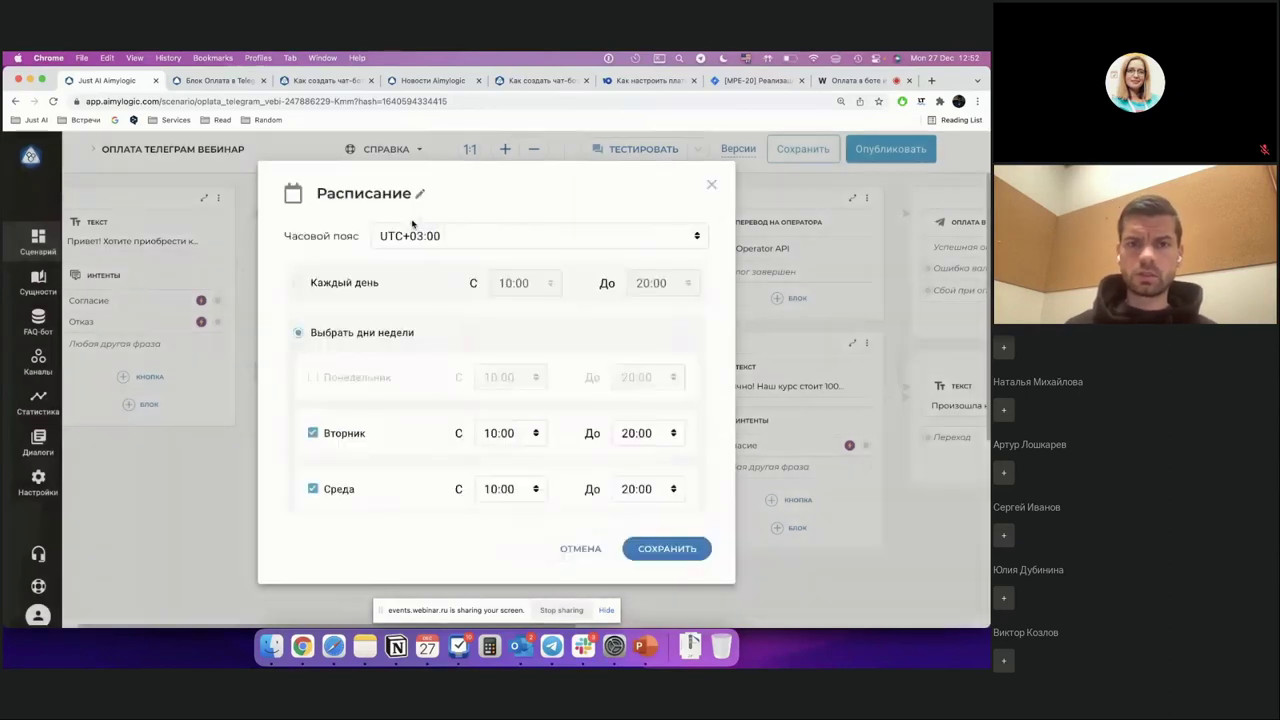
scroll(349, 414, down, 2)
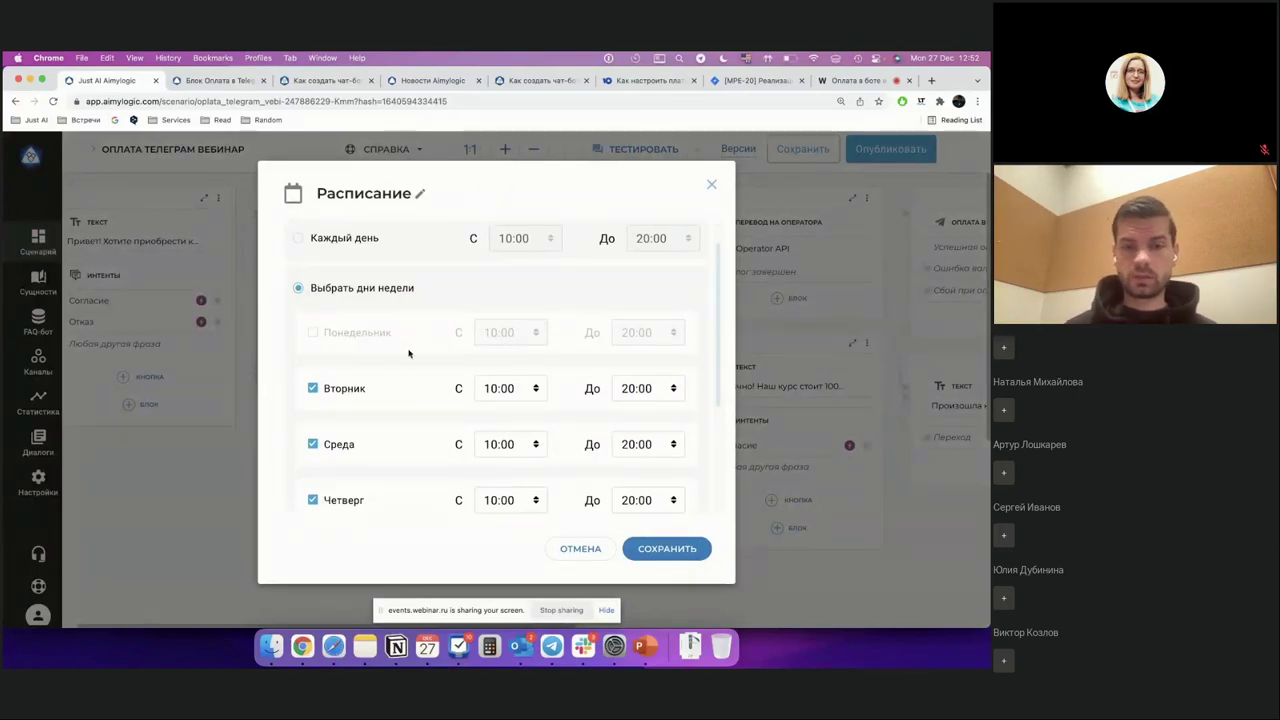
scroll(394, 382, down, 6)
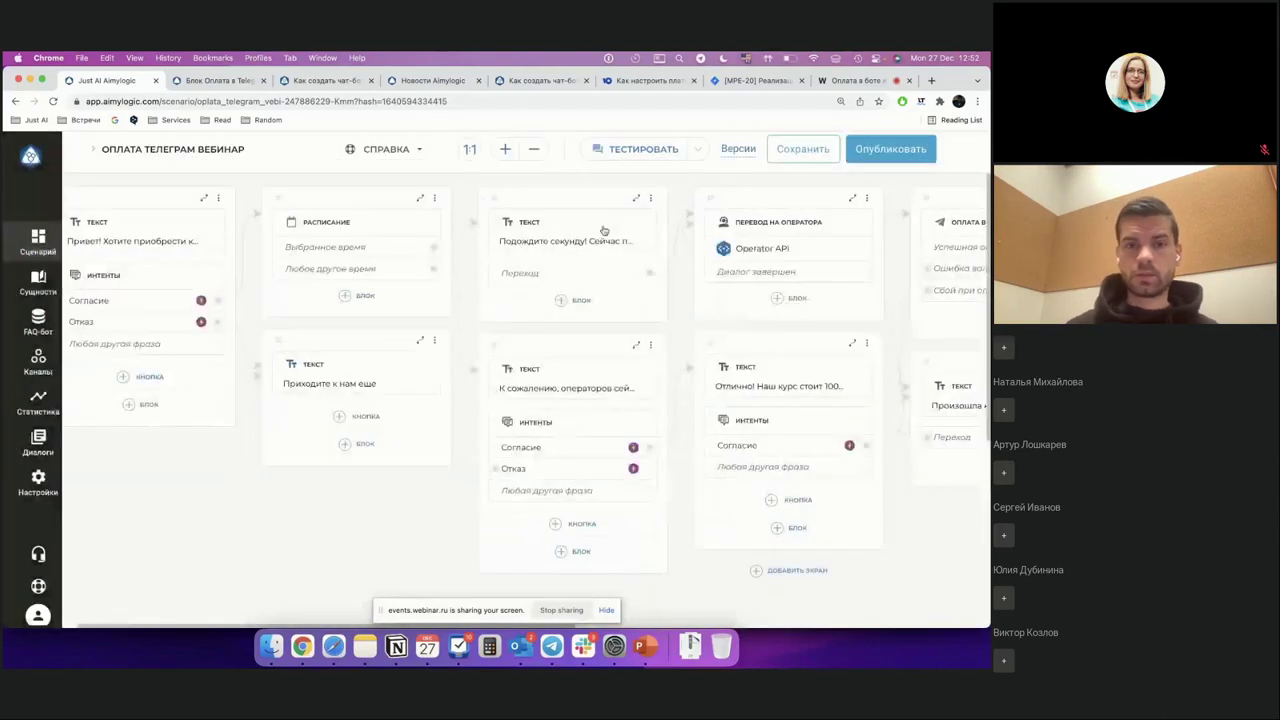
click(711, 184)
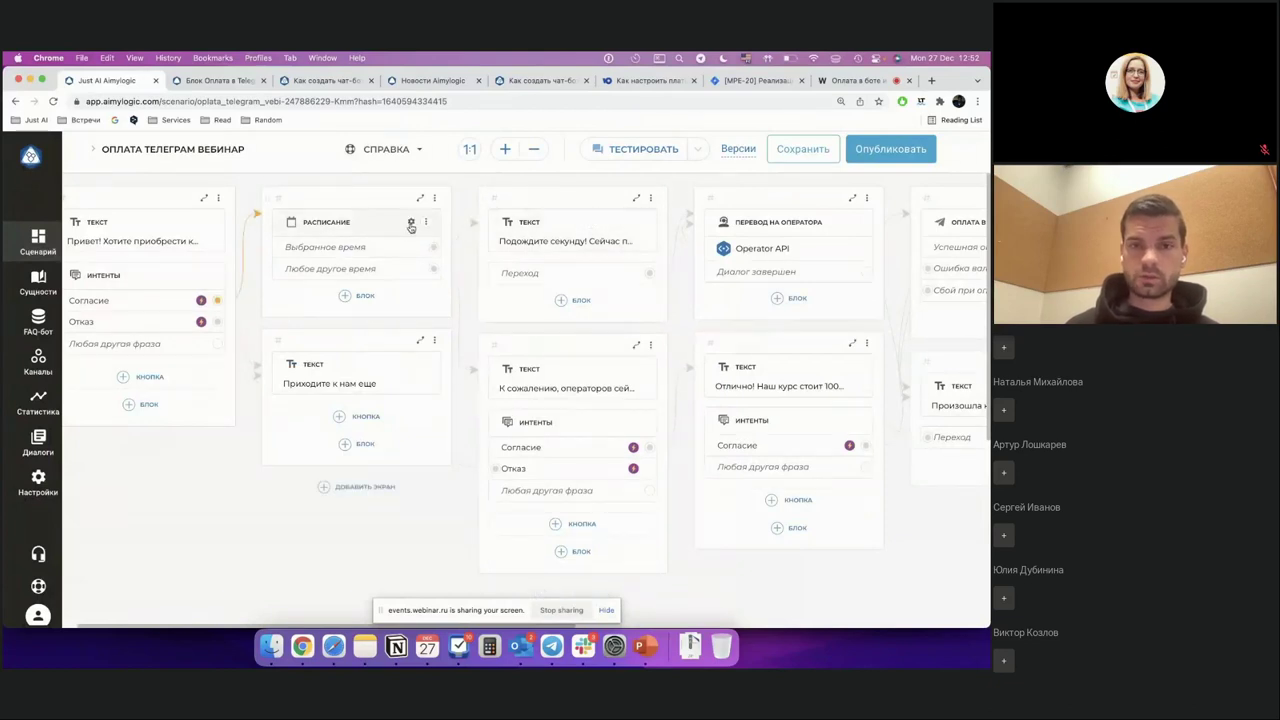
click(410, 227)
scroll(434, 457, down, 5)
scroll(575, 295, up, 3)
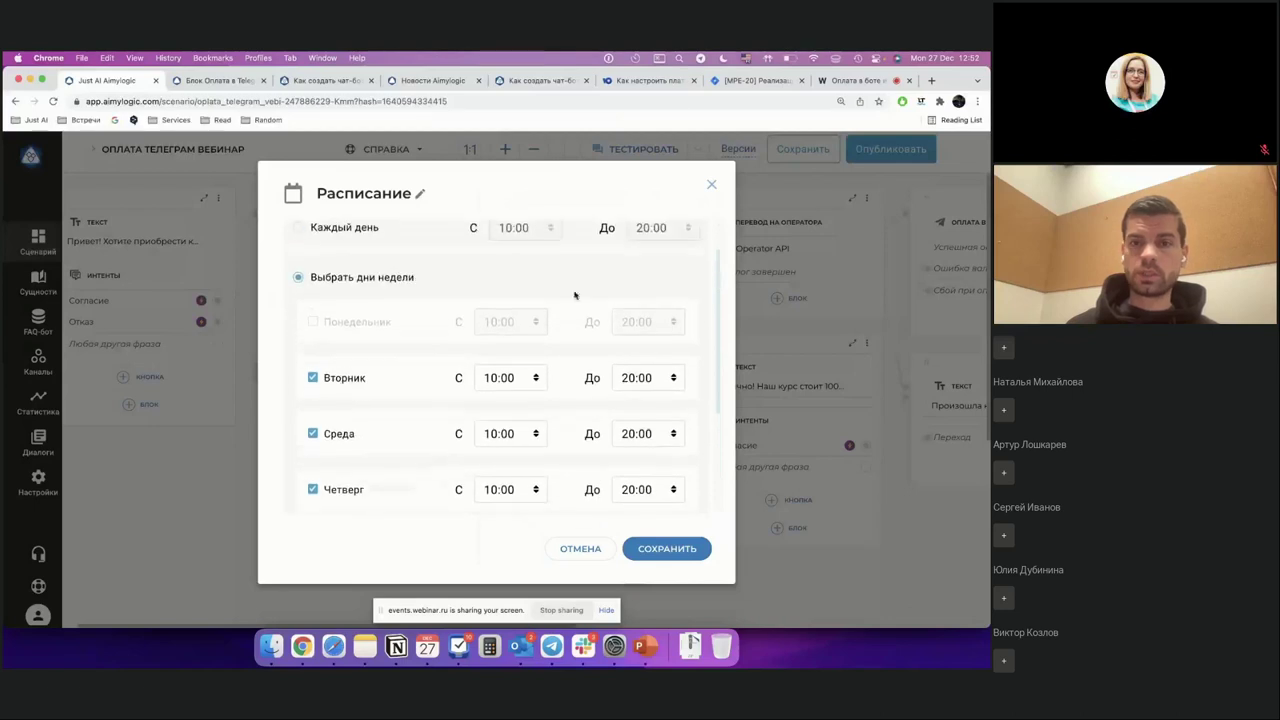
click(711, 184)
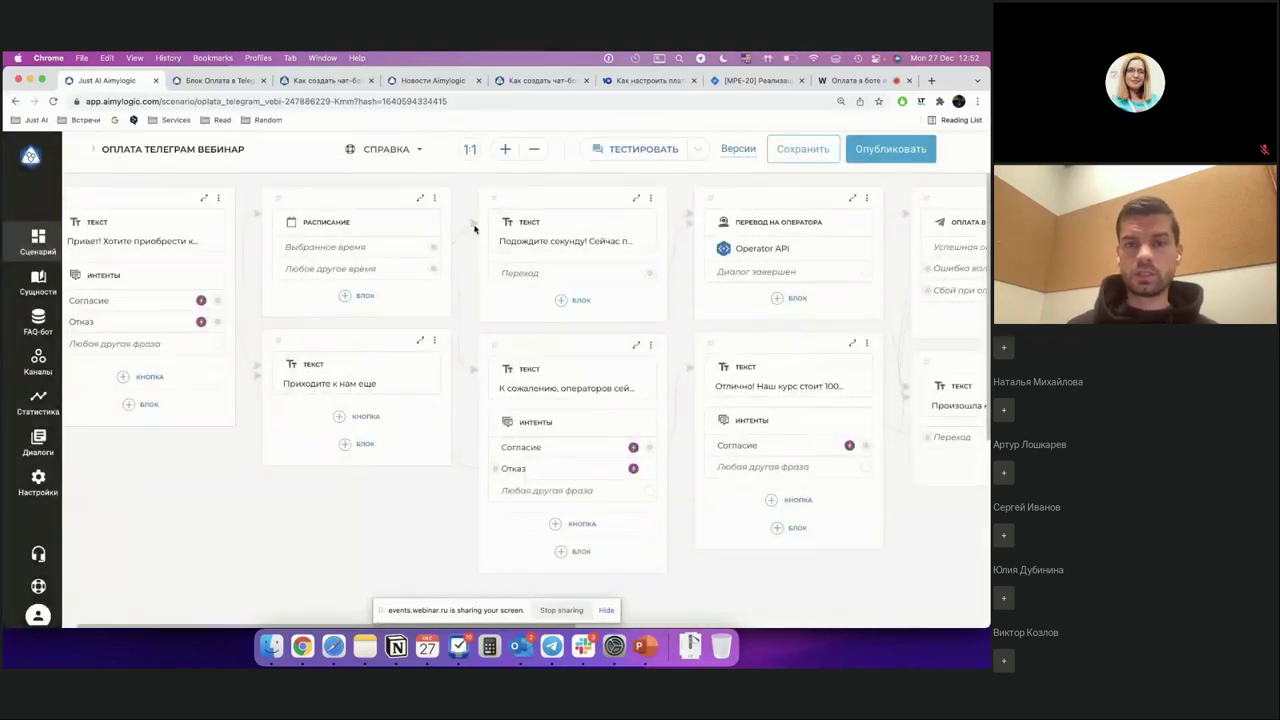
Step: Review the 'Подождите секунду' wait message and the schedule's Tuesday–Sunday 10:00–20:00 hours, closing both dialogs
click(627, 221)
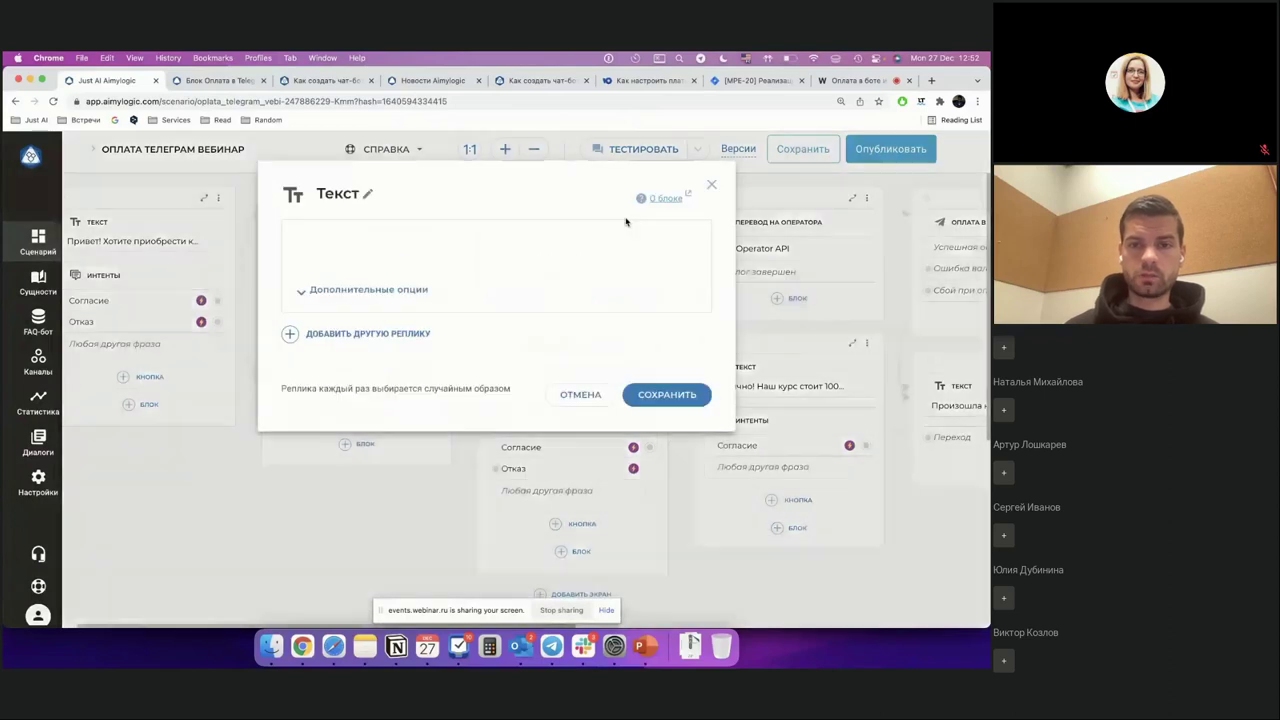
drag(366, 258, 614, 258)
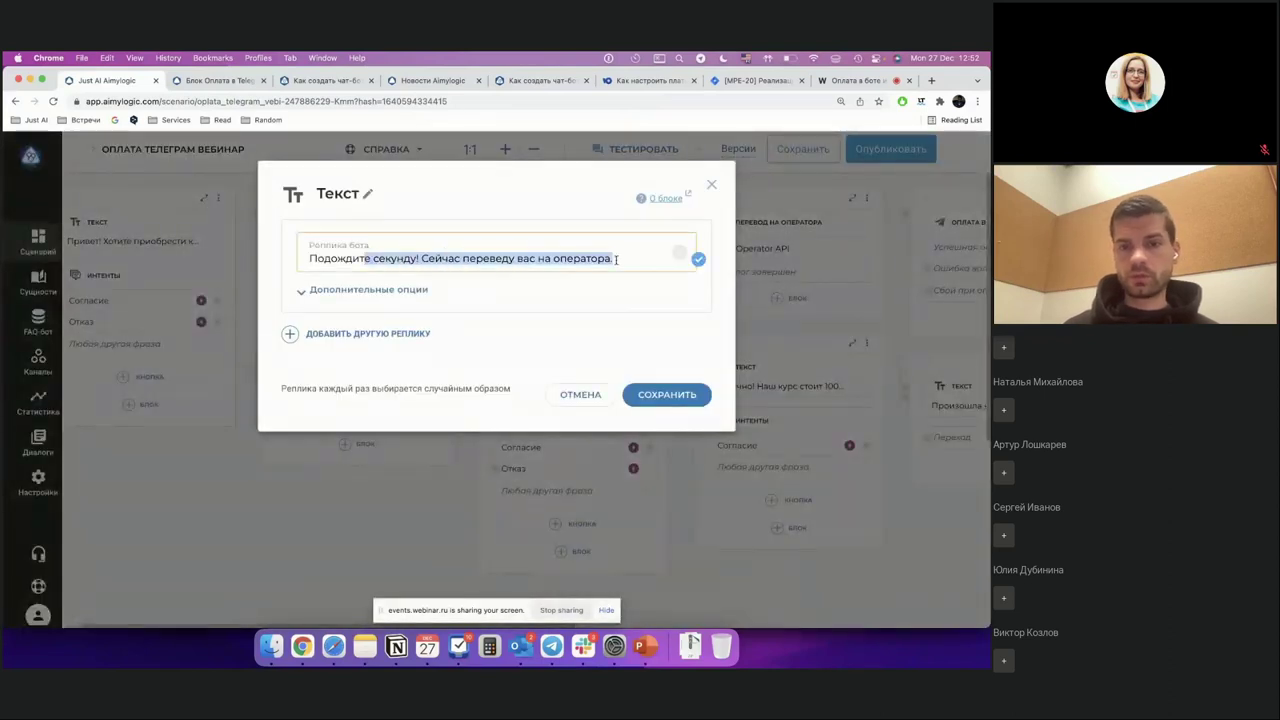
click(711, 184)
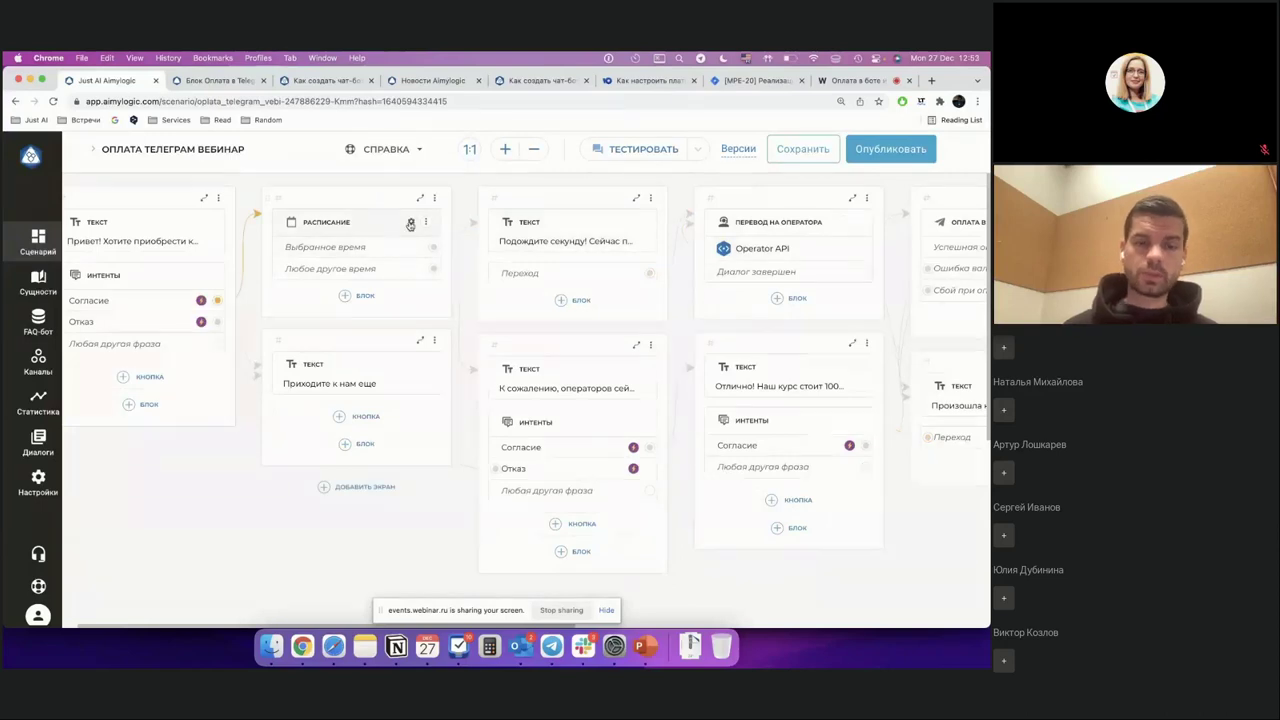
click(410, 224)
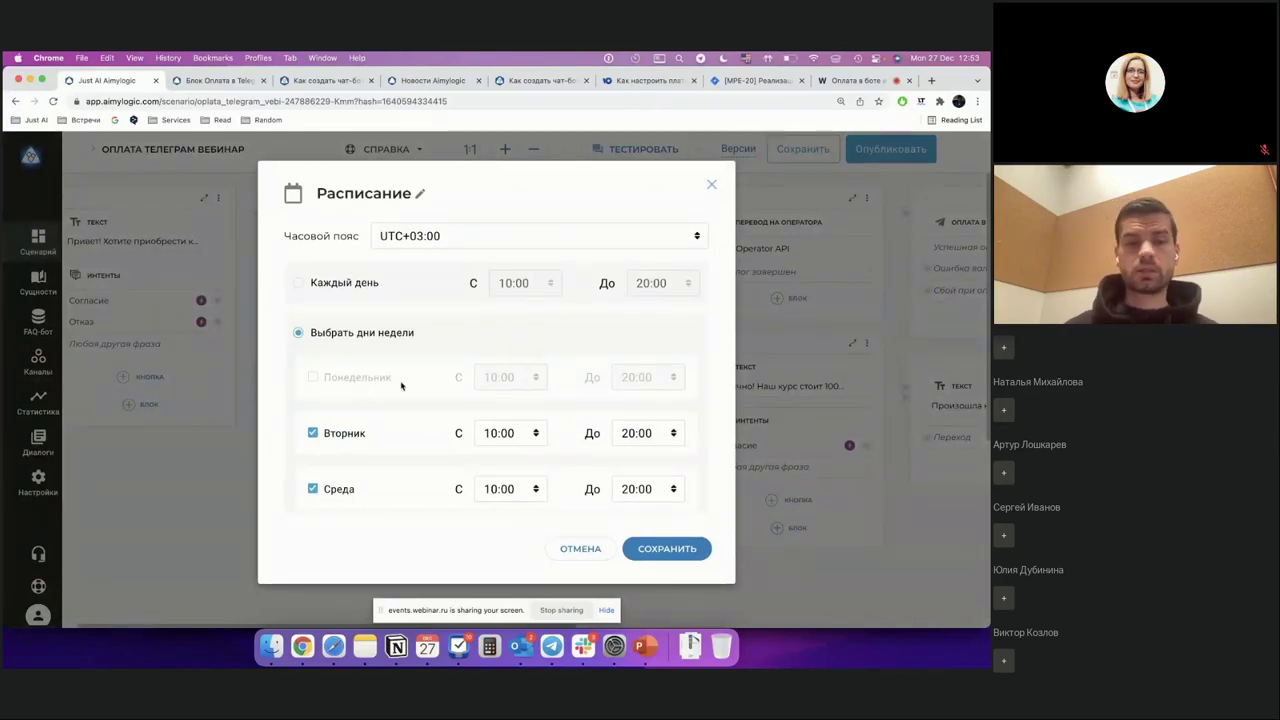
click(712, 185)
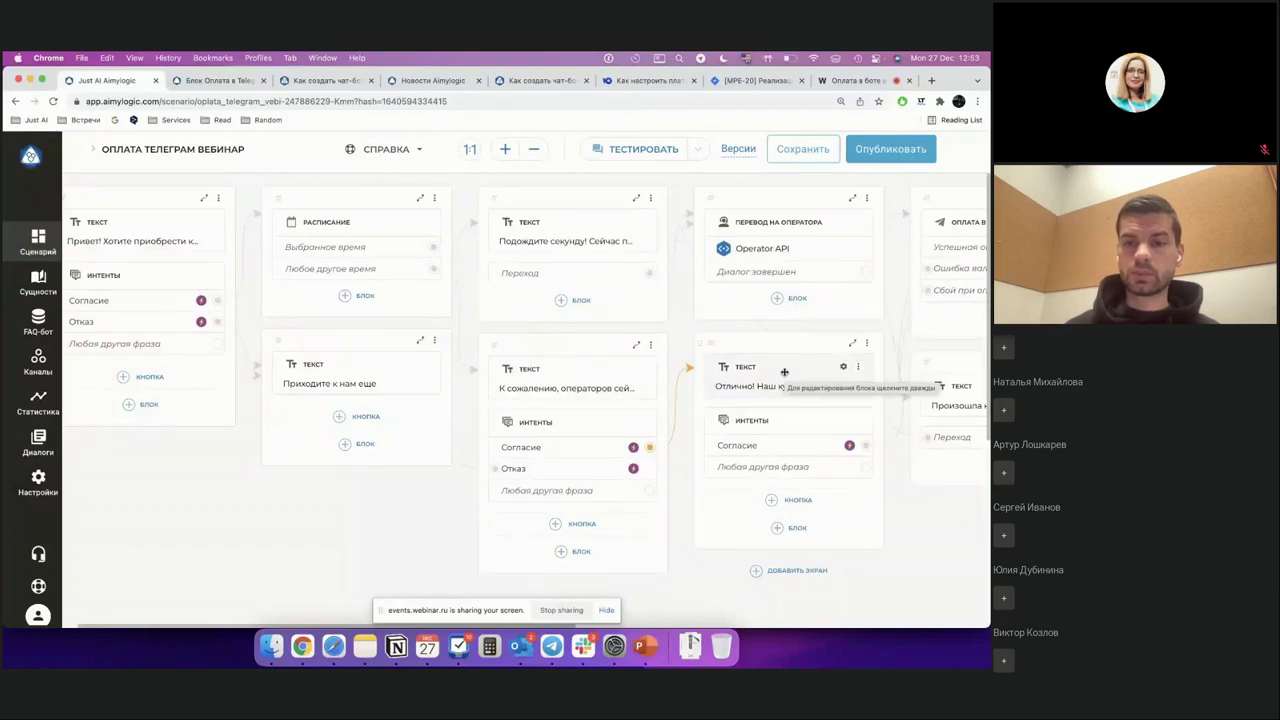
scroll(784, 372, right, 5)
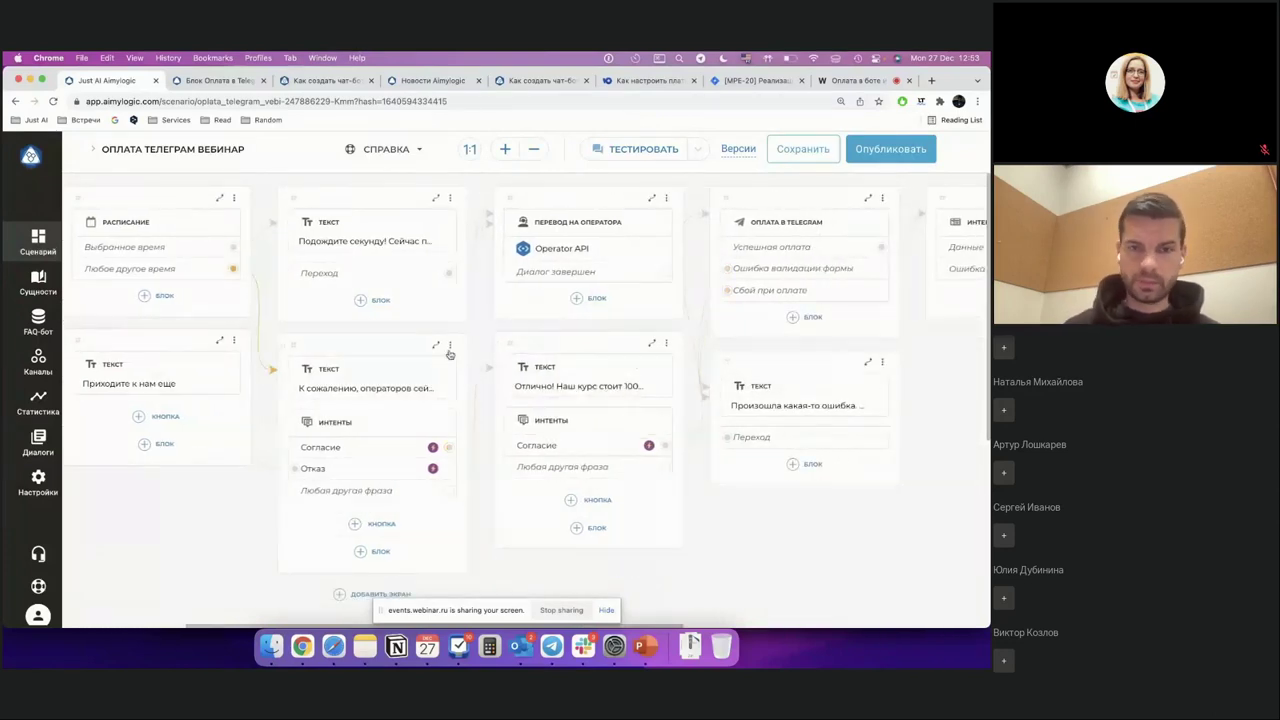
scroll(407, 323, left, 5)
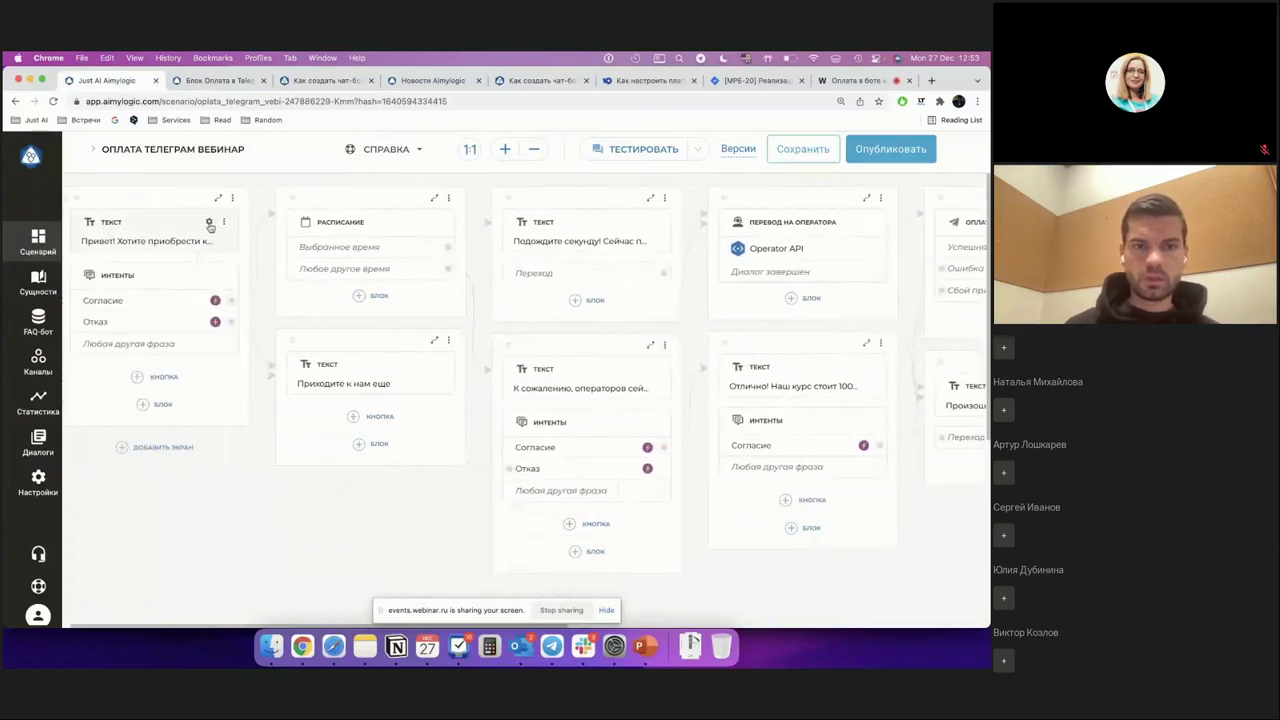
click(209, 221)
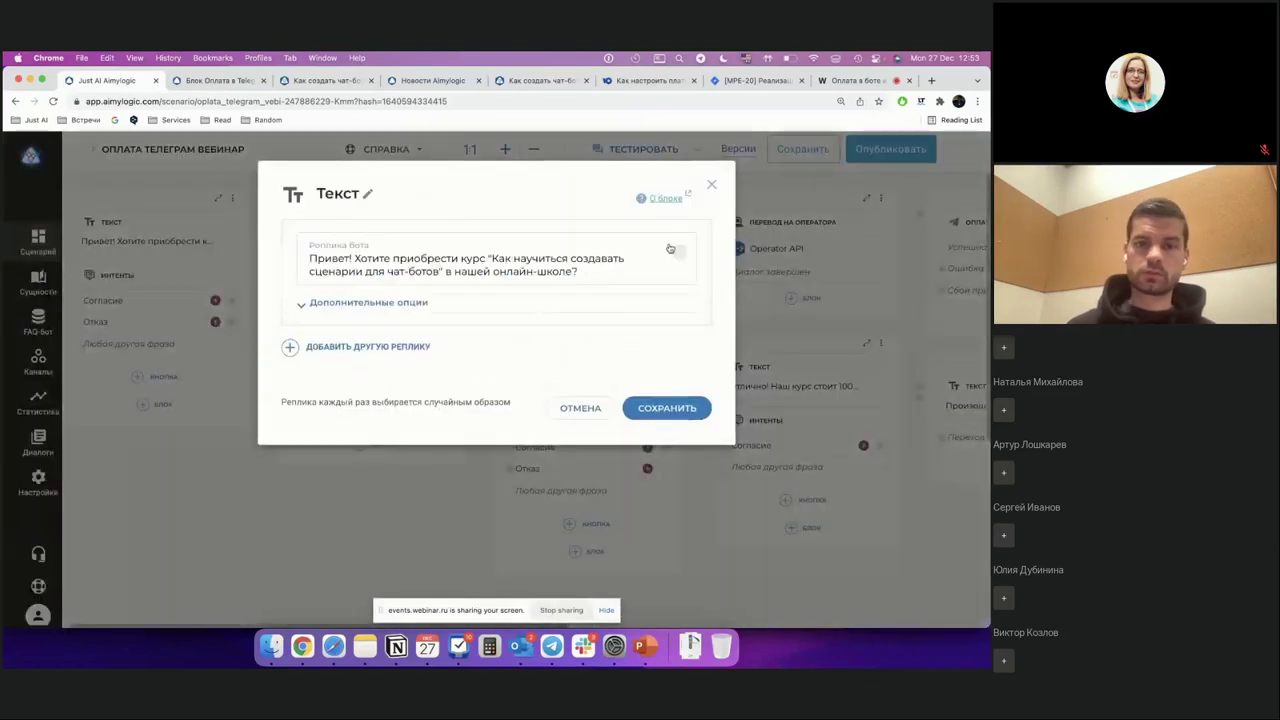
click(712, 185)
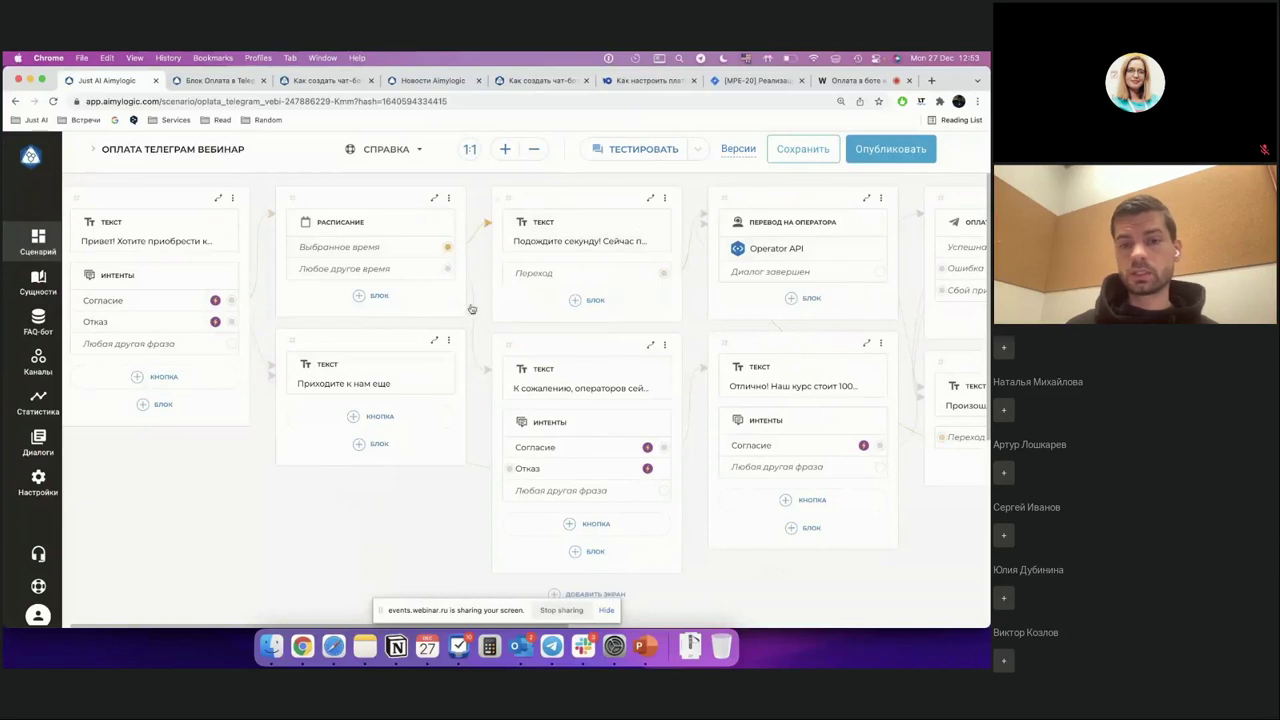
scroll(661, 367, right, 5)
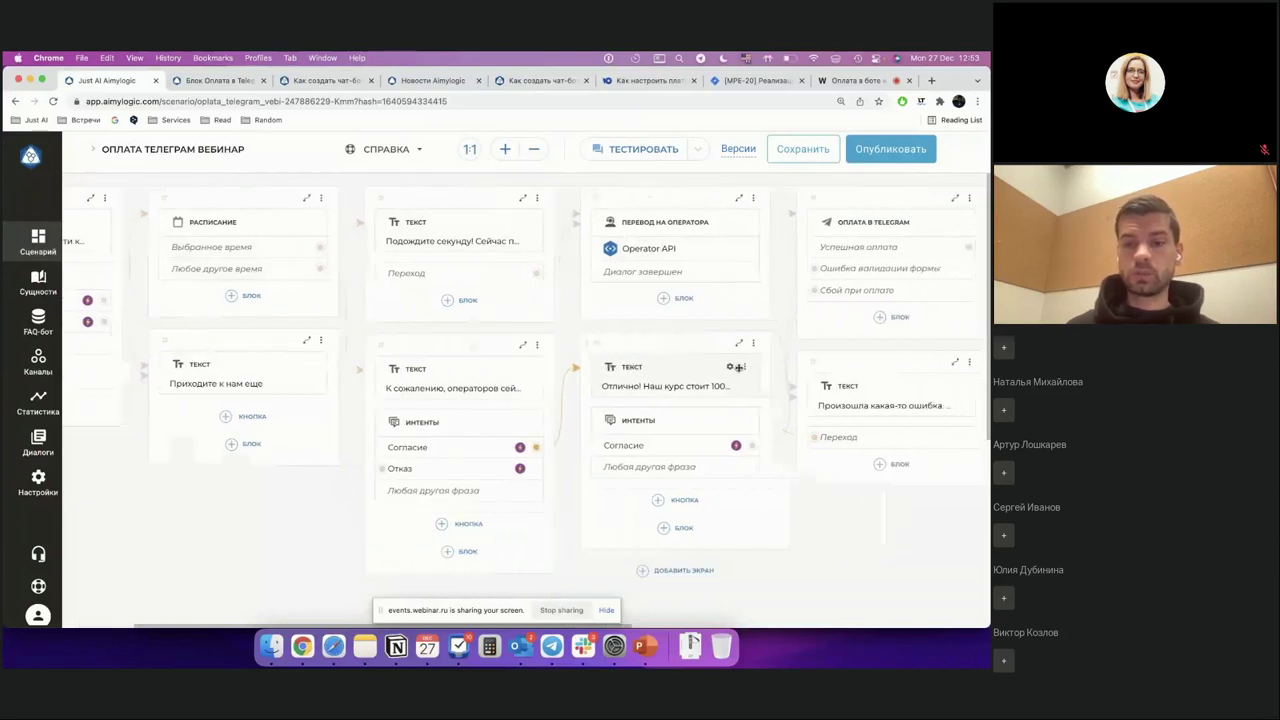
click(661, 367)
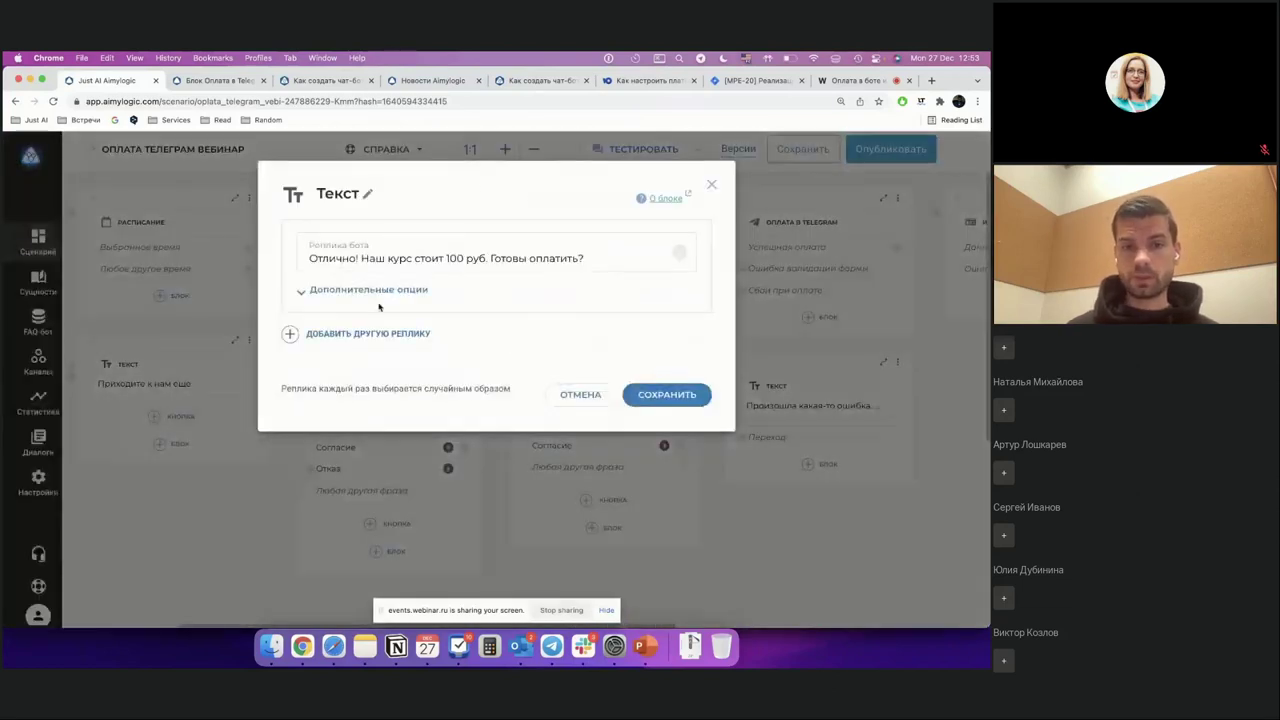
click(712, 185)
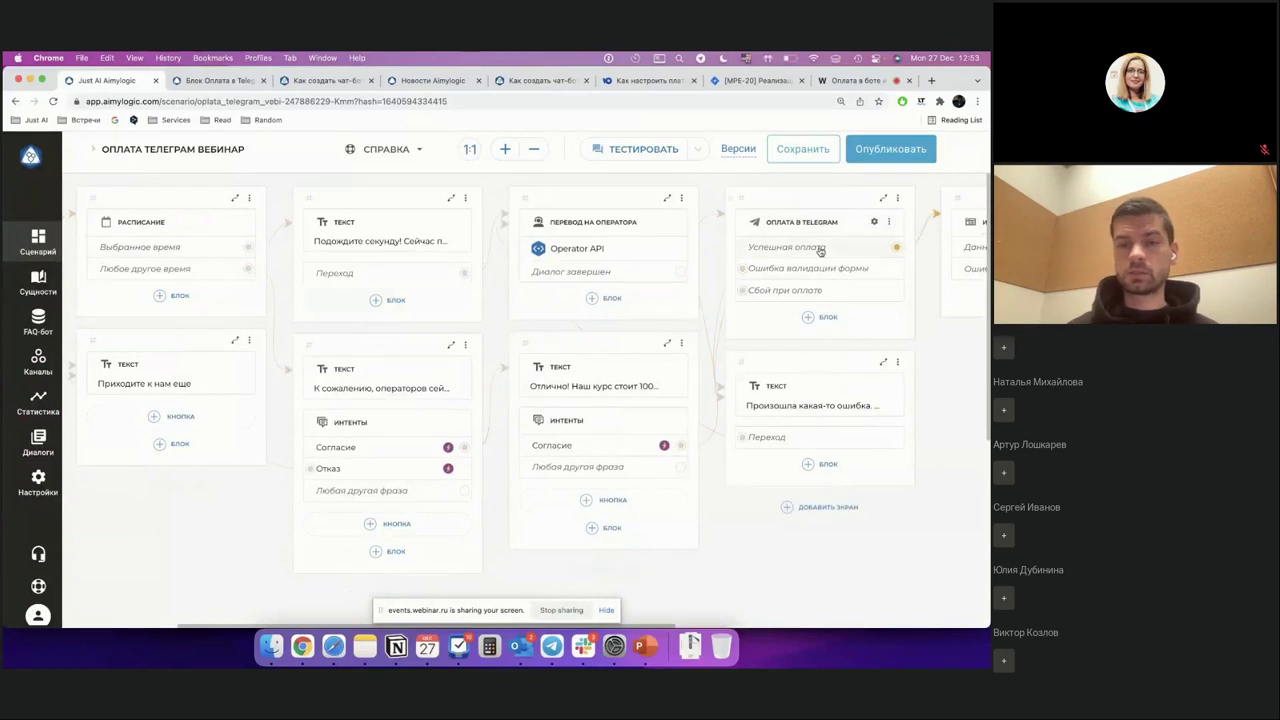
scroll(820, 252, right, 5)
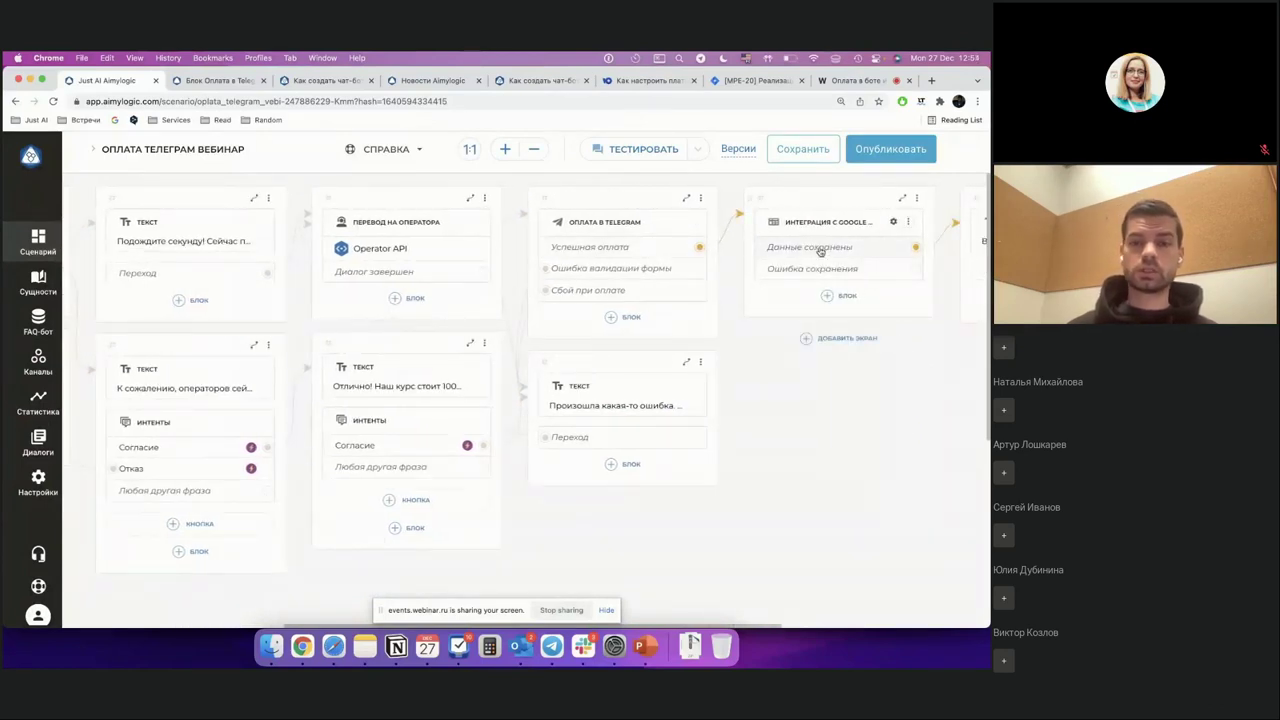
scroll(820, 252, right, 2)
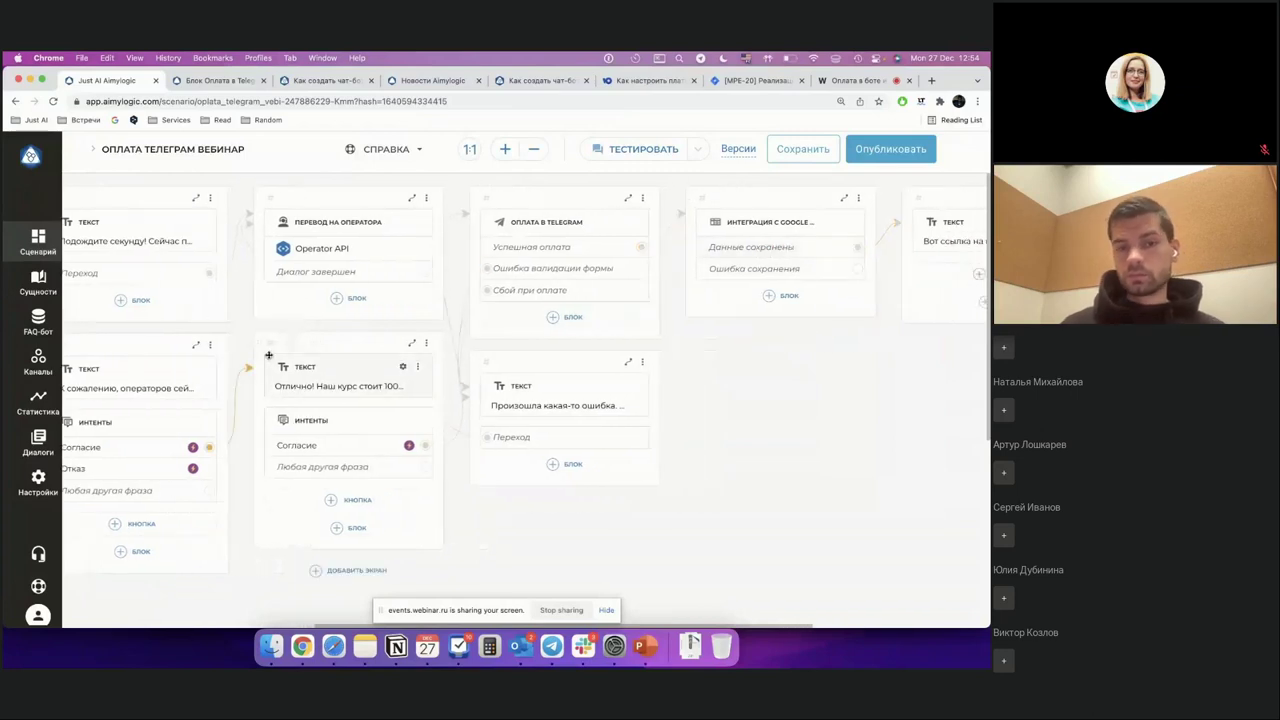
scroll(268, 355, left, 5)
scroll(222, 258, left, 3)
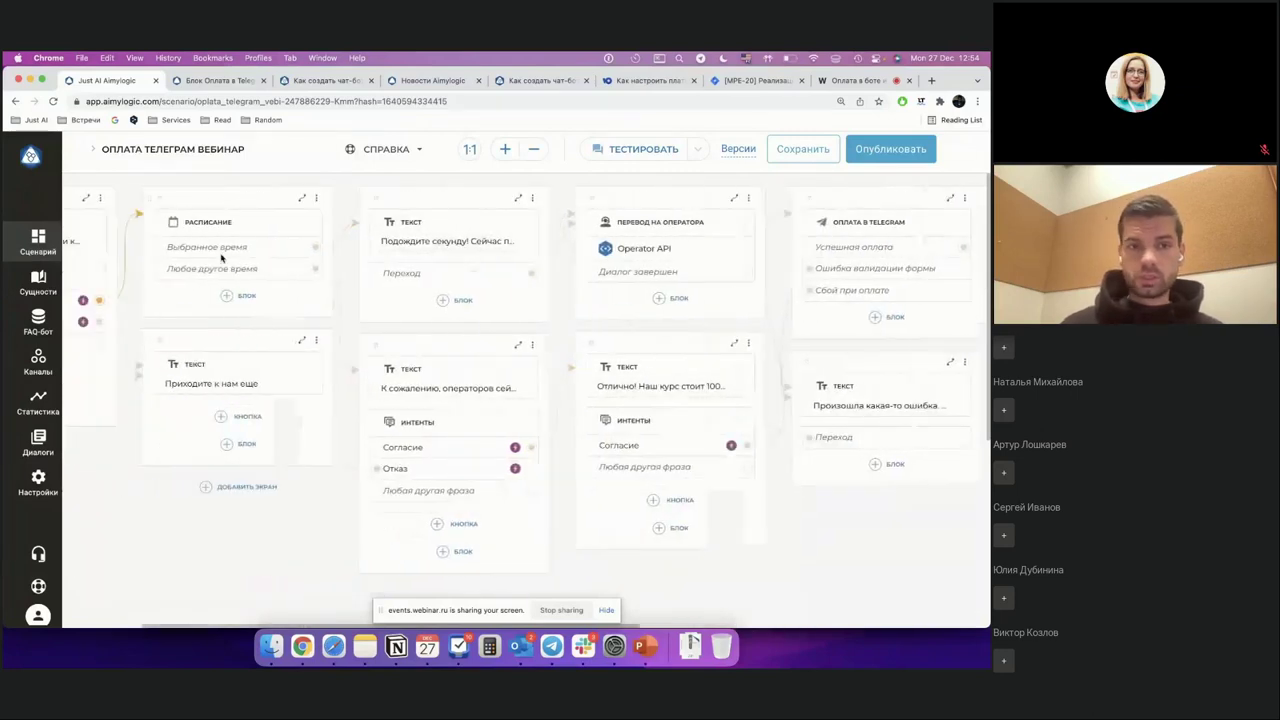
click(302, 198)
scroll(478, 310, down, 1)
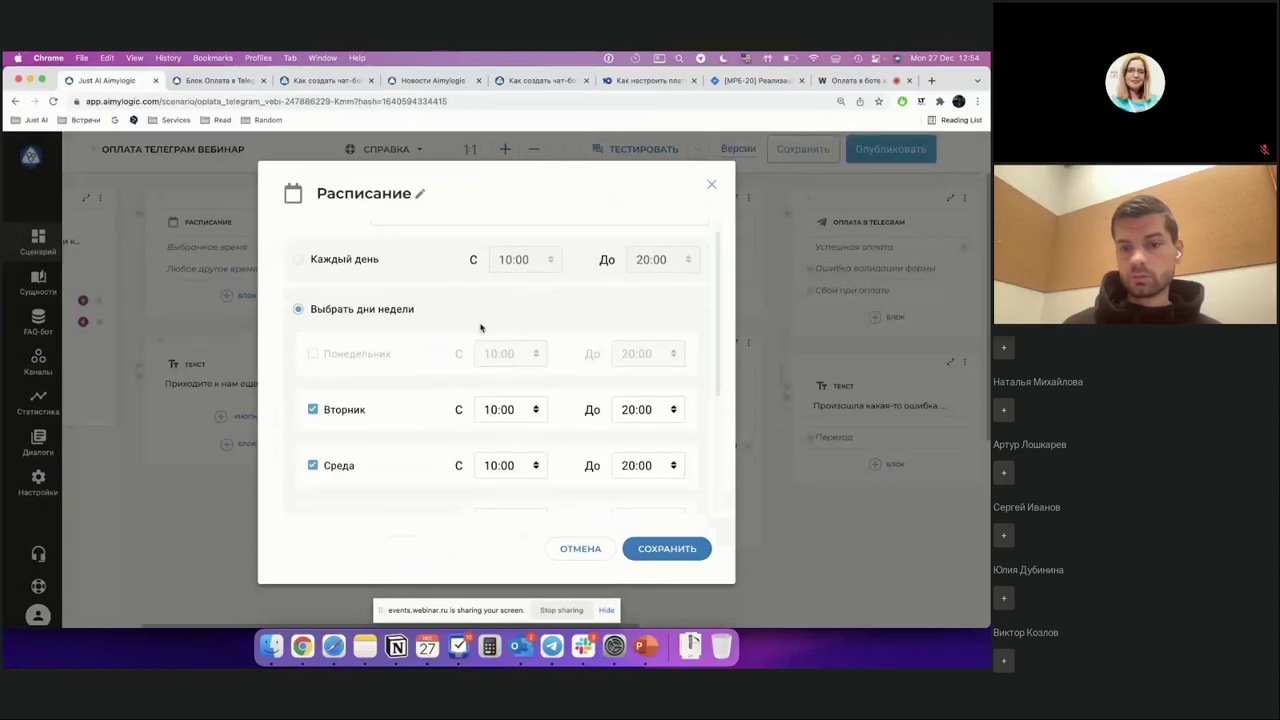
scroll(480, 327, down, 5)
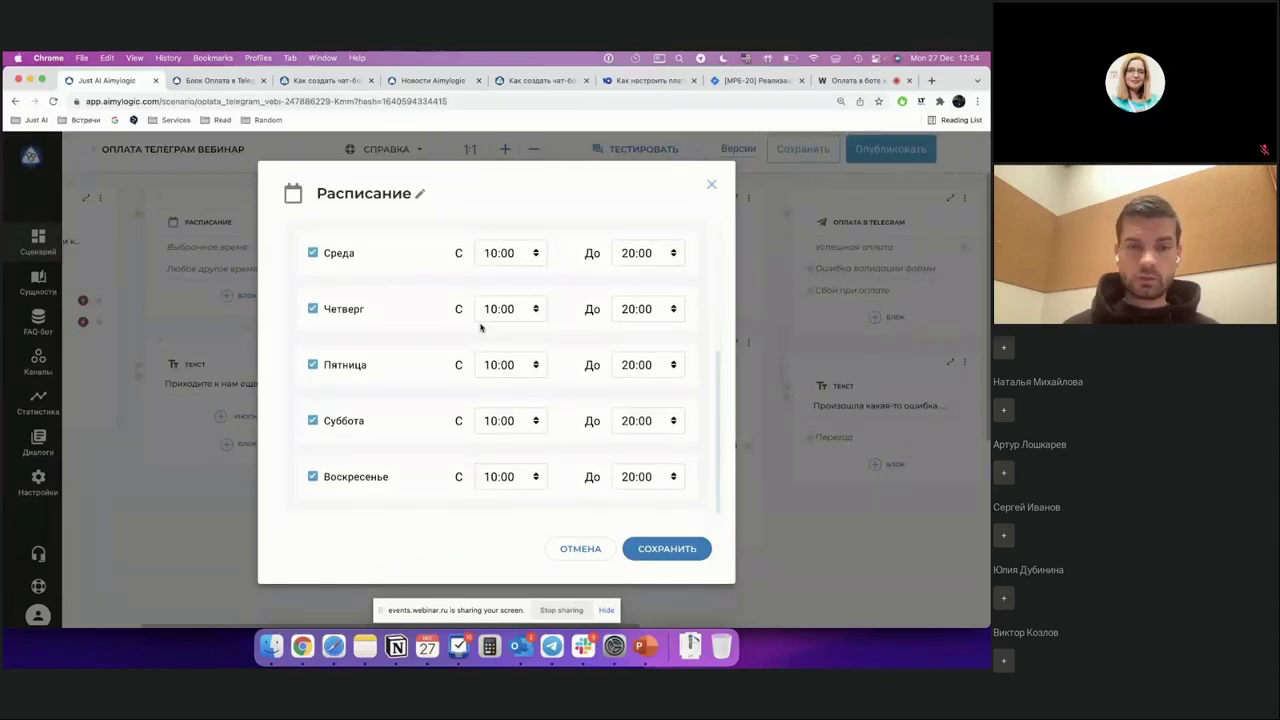
scroll(480, 327, up, 4)
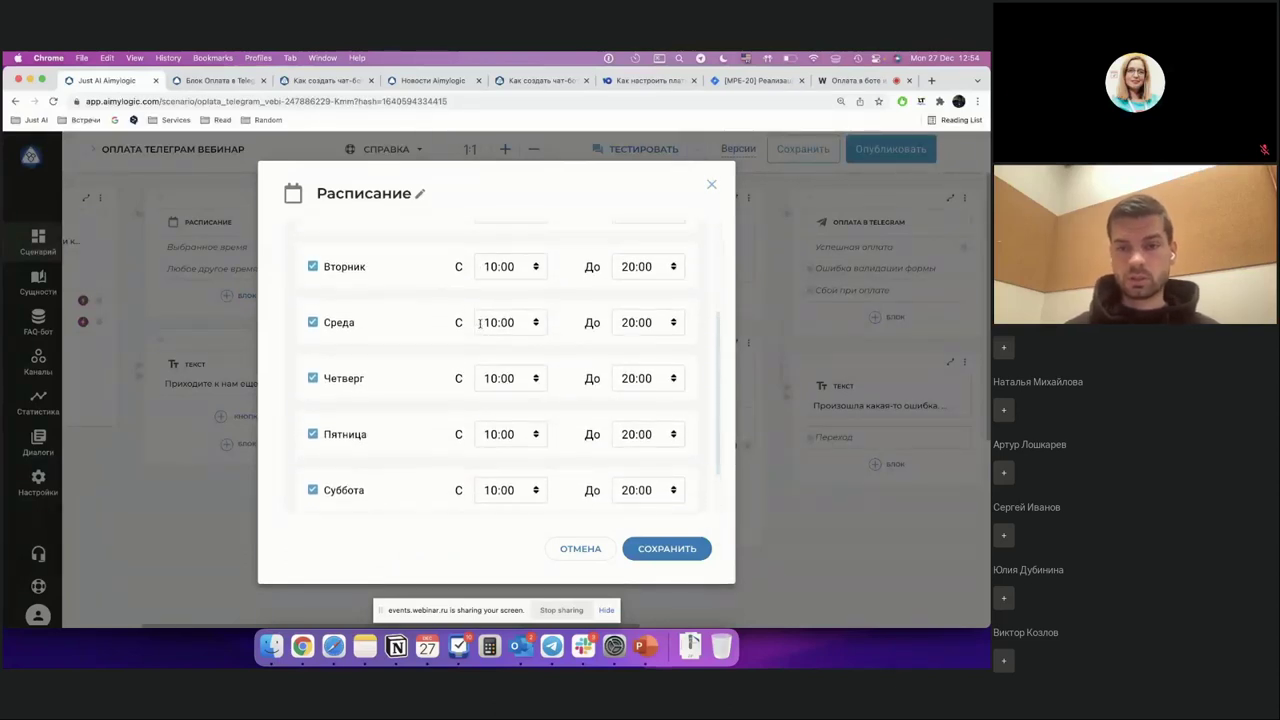
scroll(480, 327, up, 1)
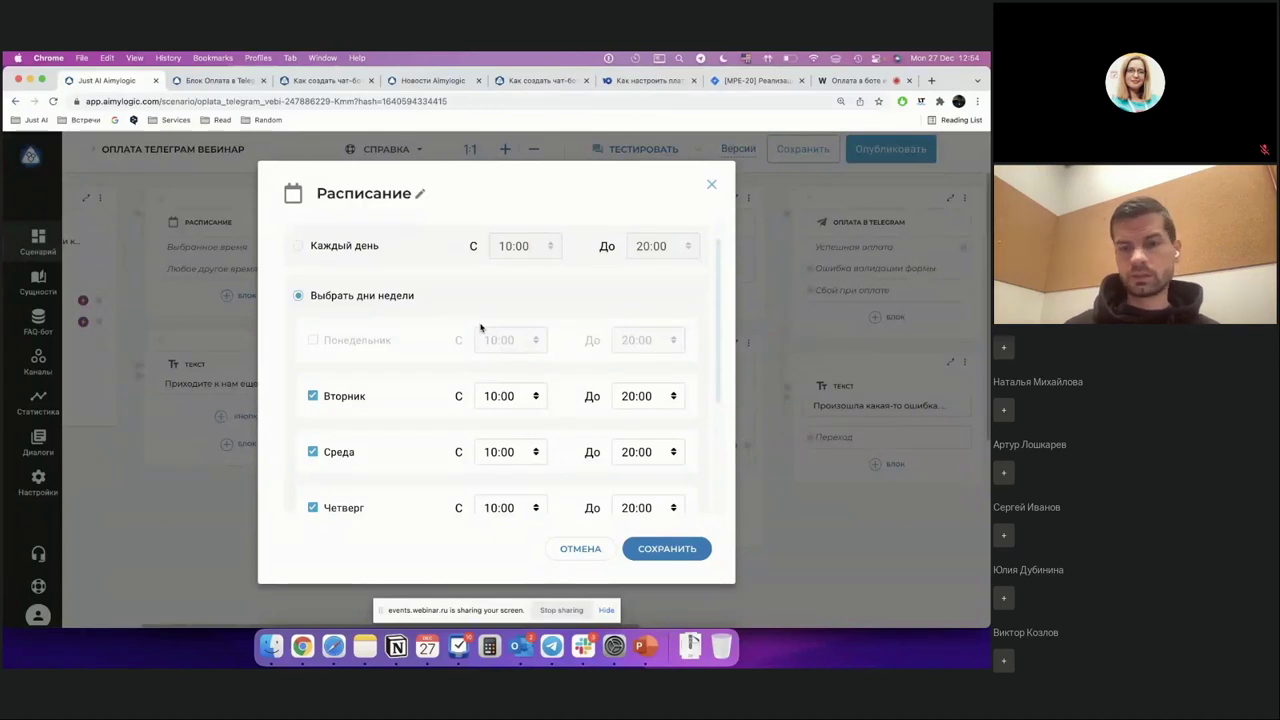
scroll(510, 390, down, 2)
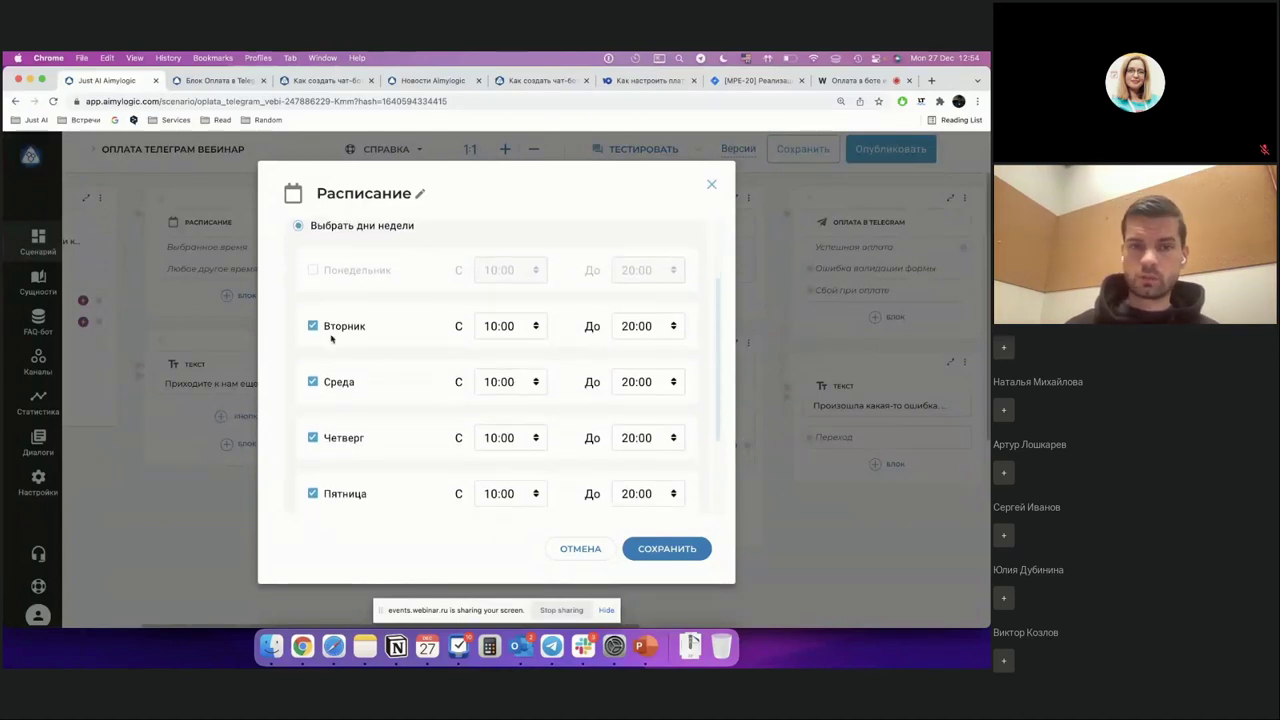
scroll(444, 403, down, 3)
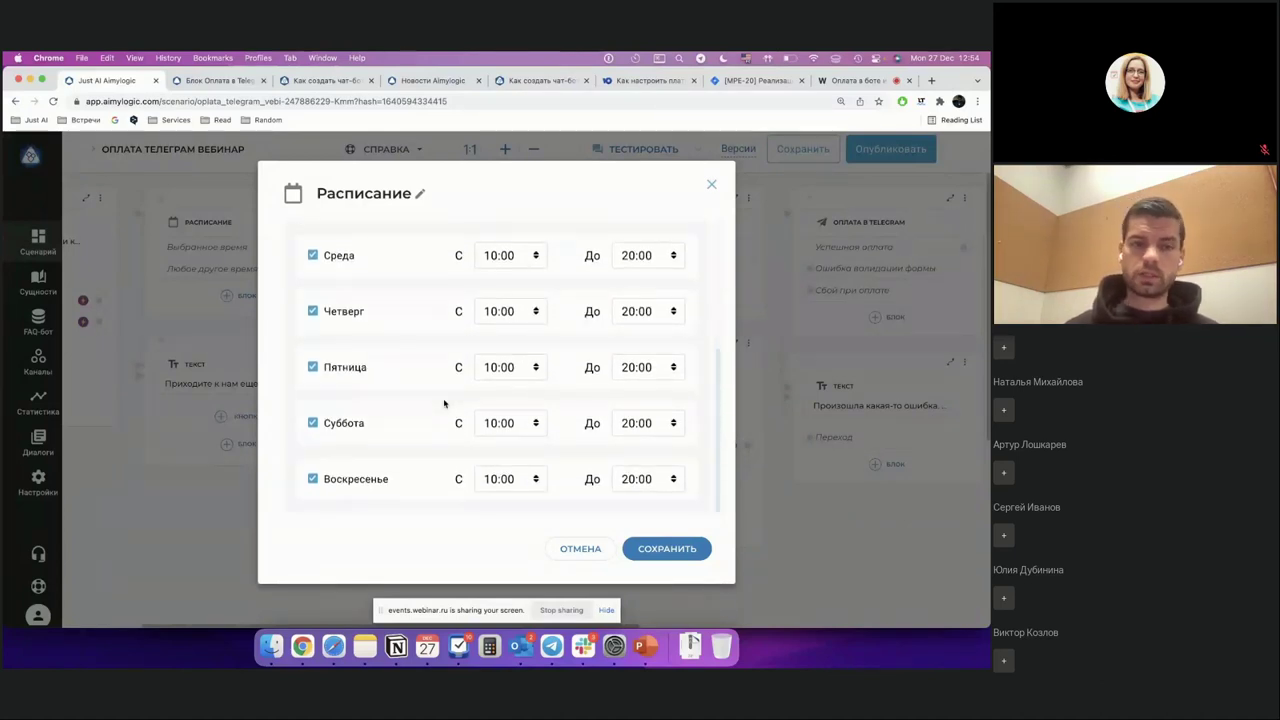
scroll(444, 403, up, 5)
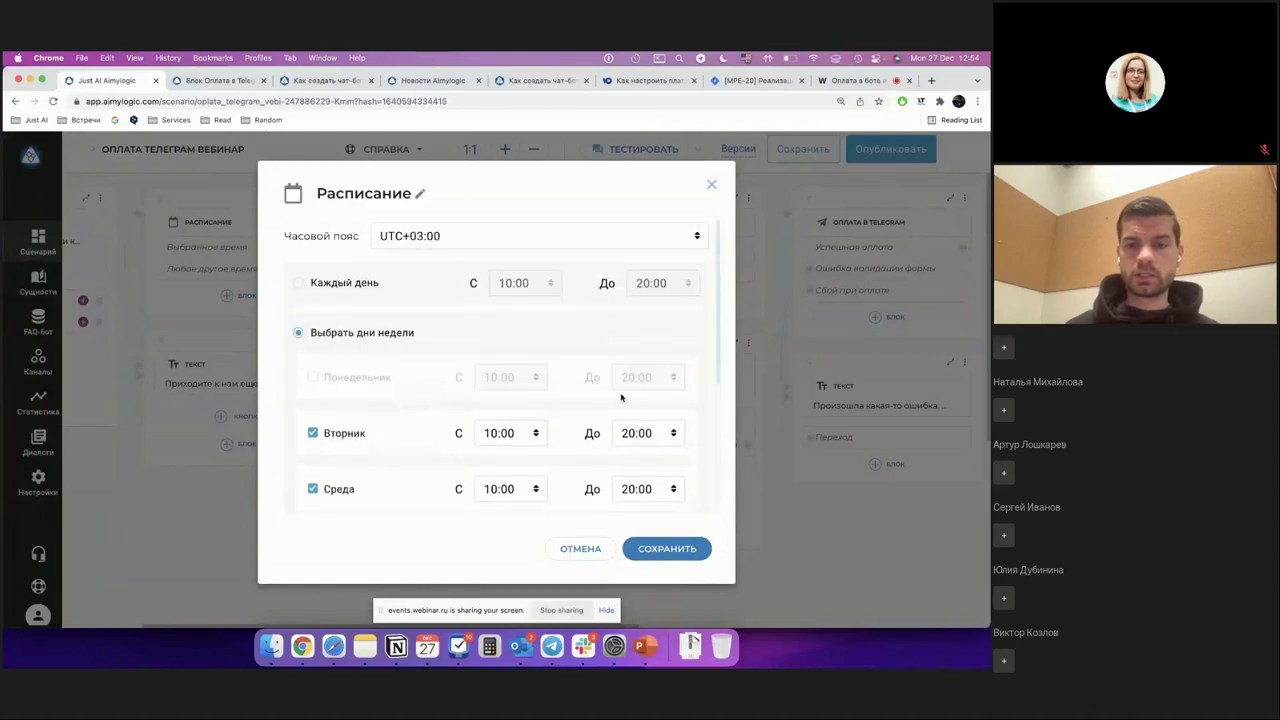
scroll(596, 382, down, 3)
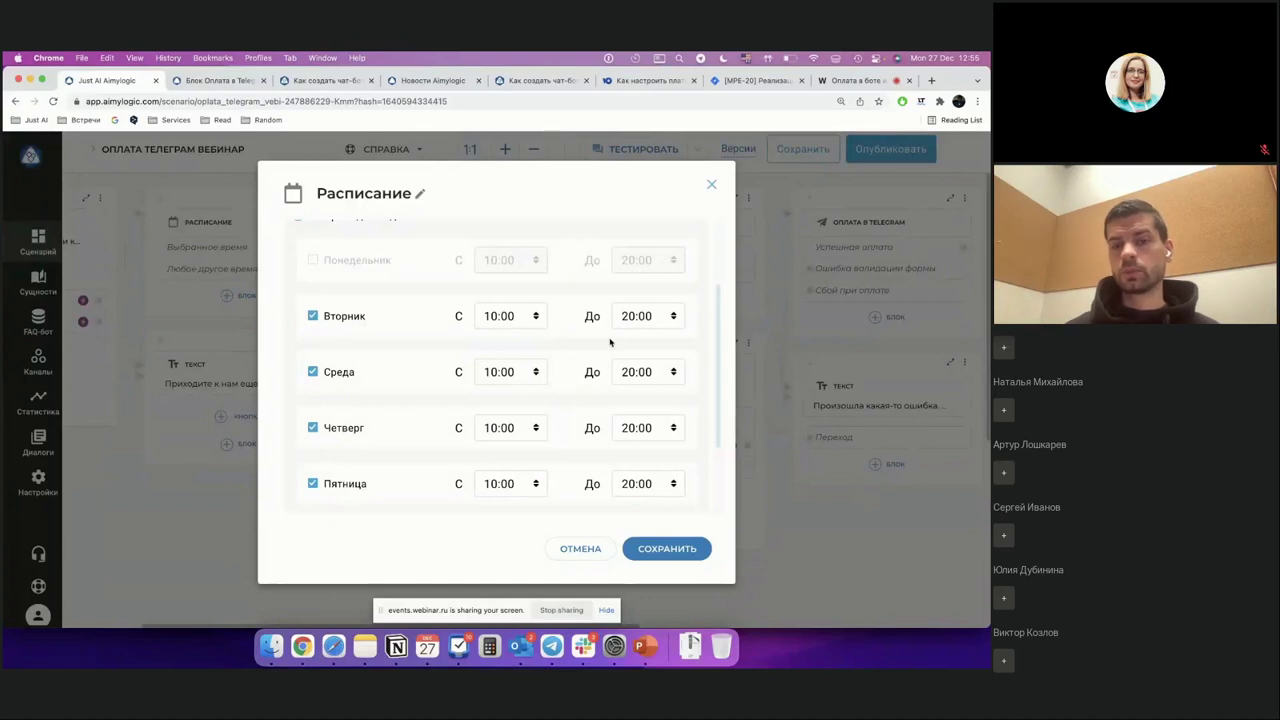
click(711, 184)
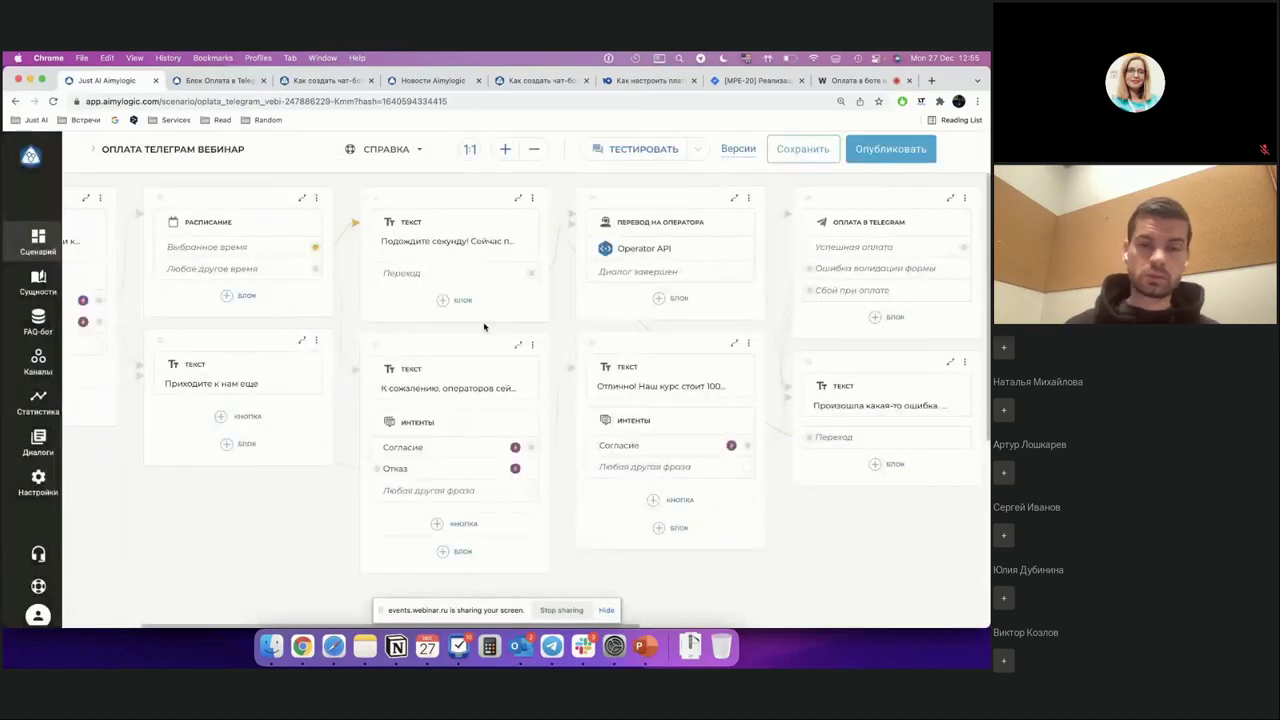
scroll(484, 327, right, 4)
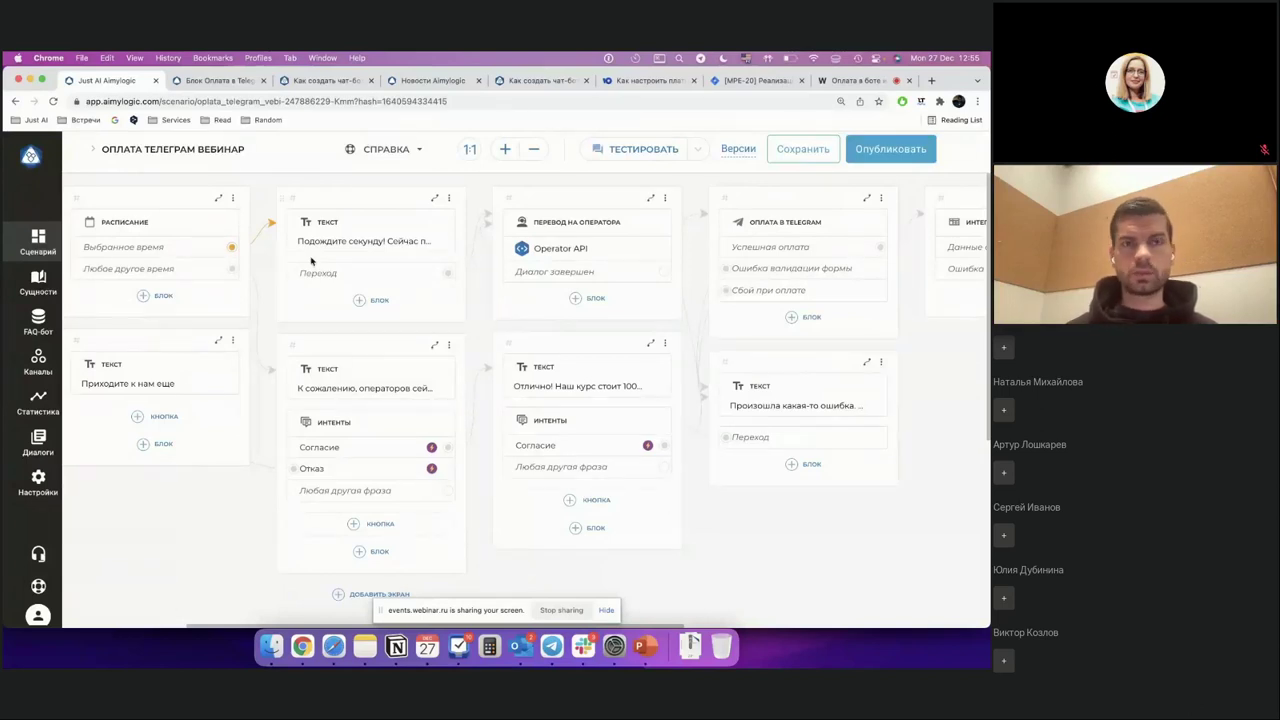
scroll(310, 260, right, 3)
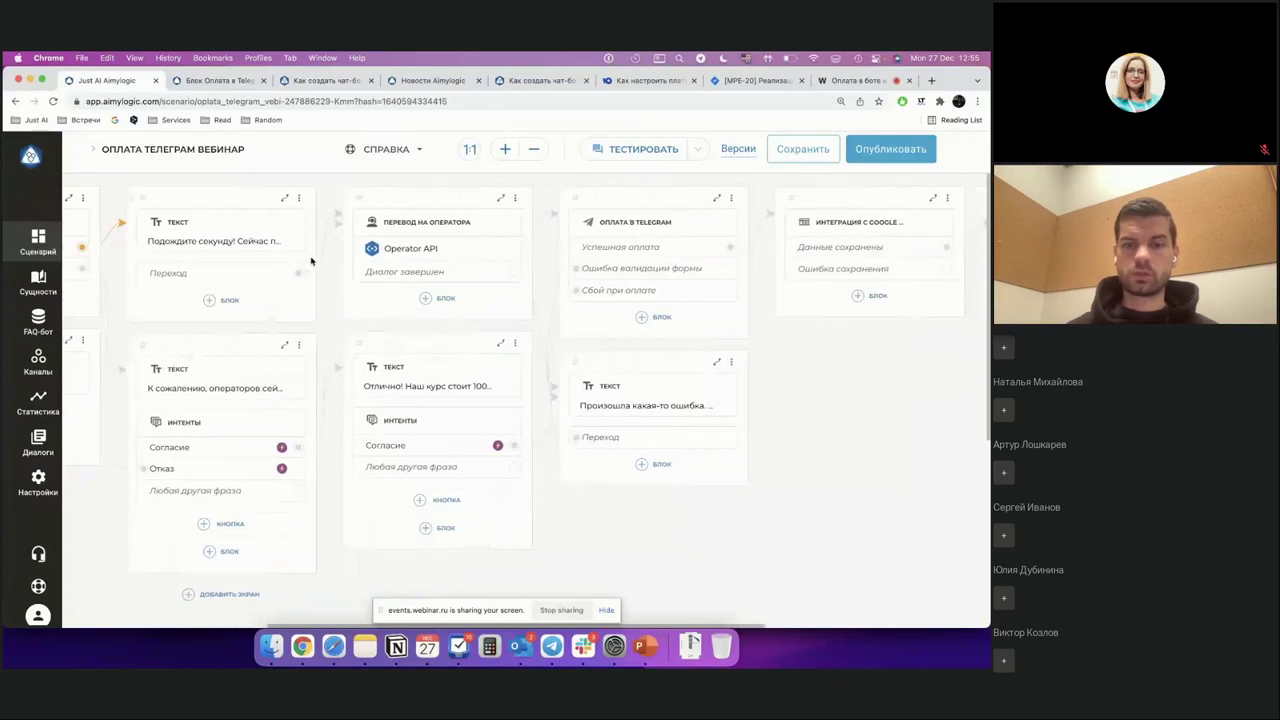
scroll(311, 261, right, 6)
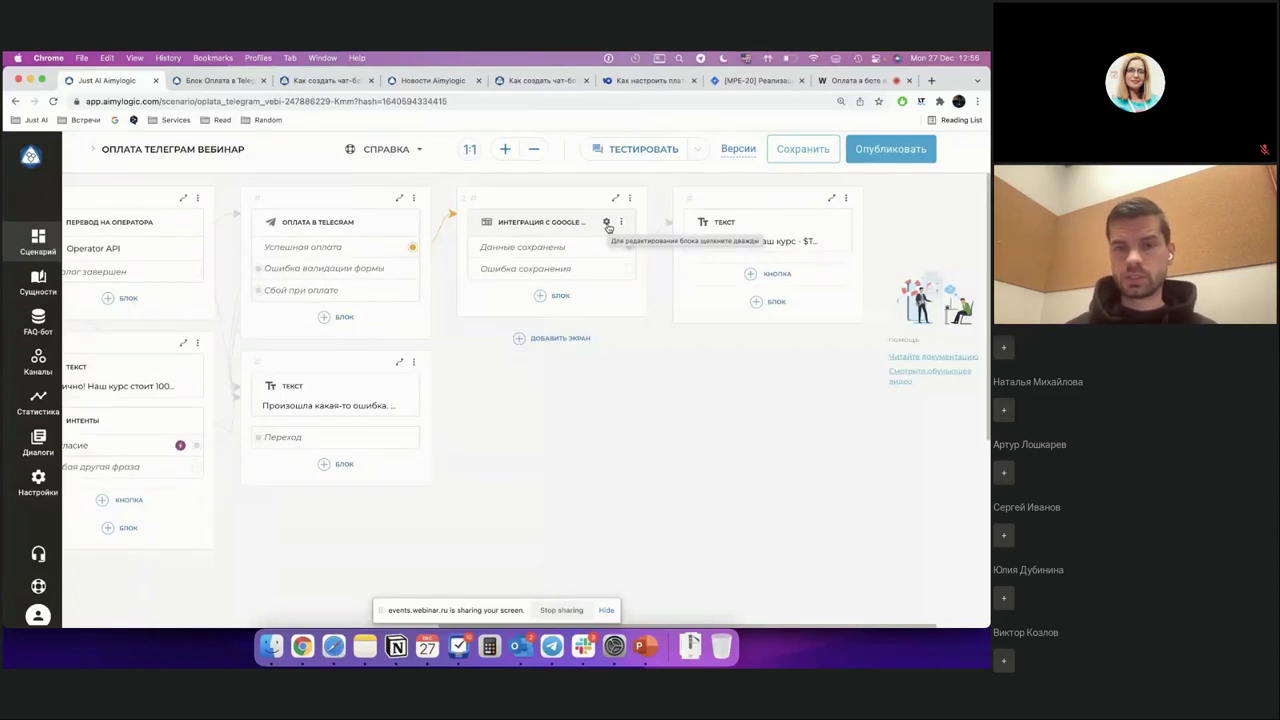
Step: Review the Google Sheets block's action options and keep Получить значение to read B1 into $TEXT
click(607, 223)
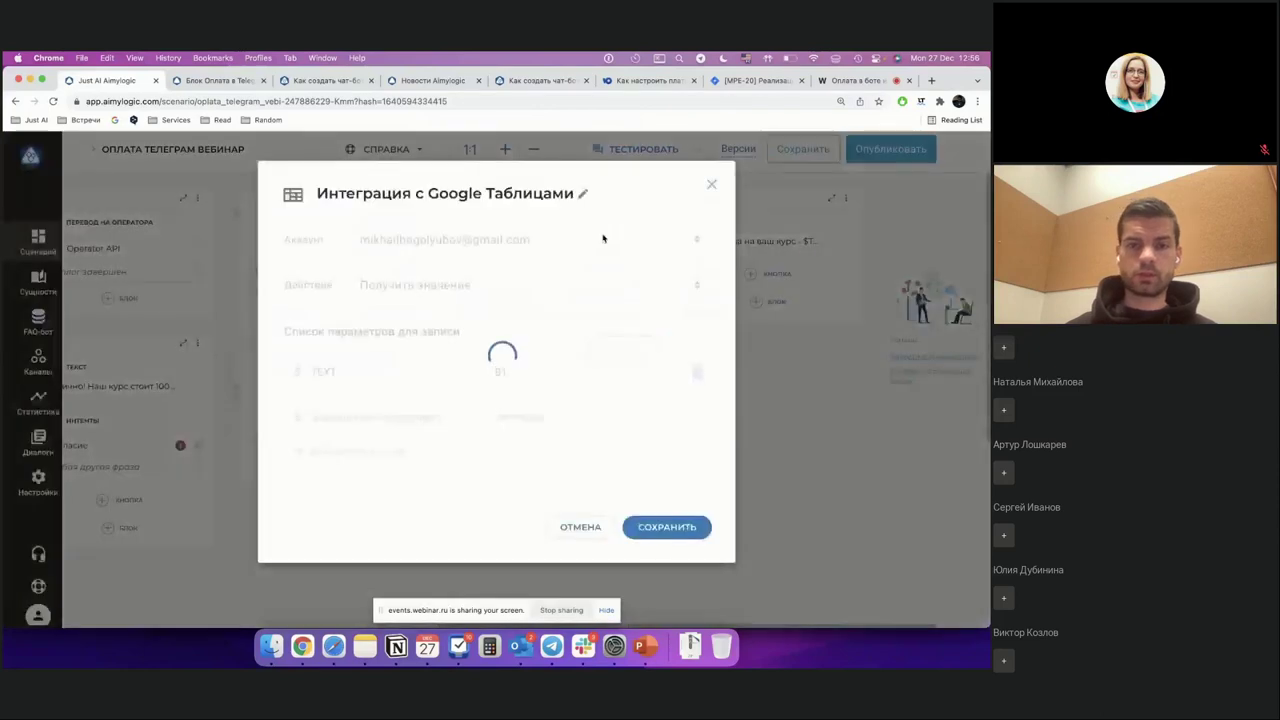
click(525, 379)
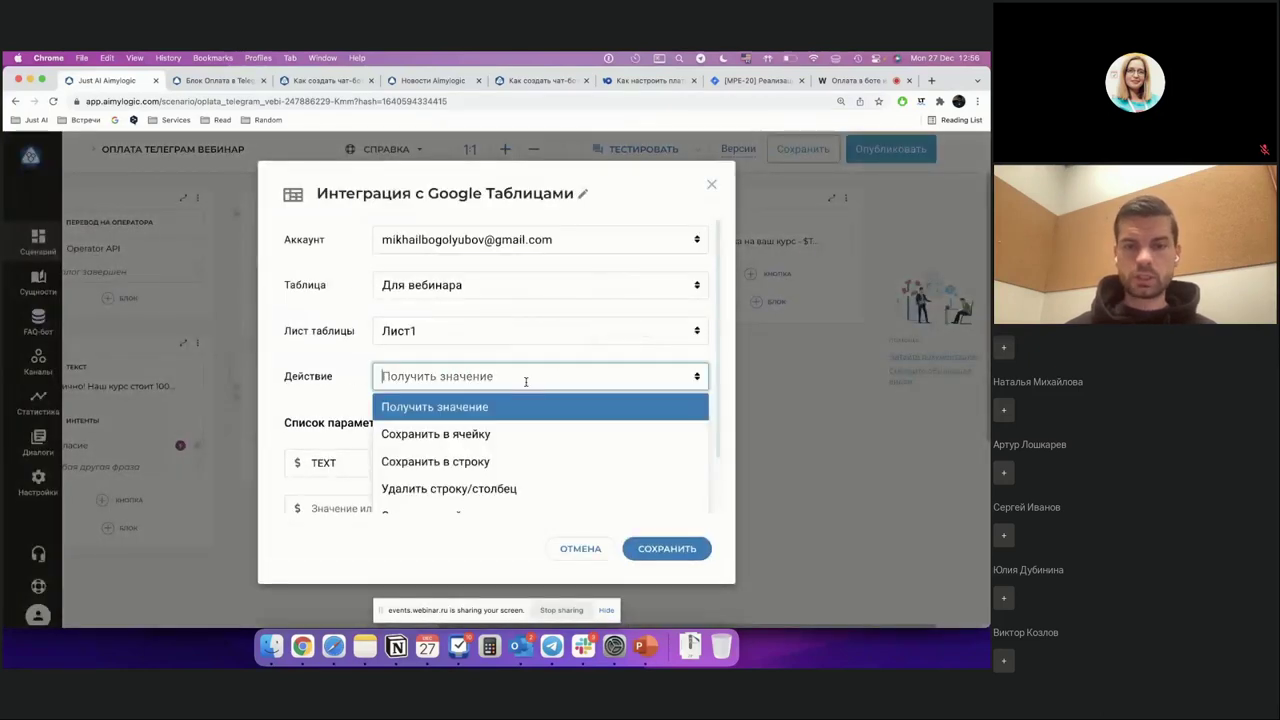
scroll(524, 381, down, 1)
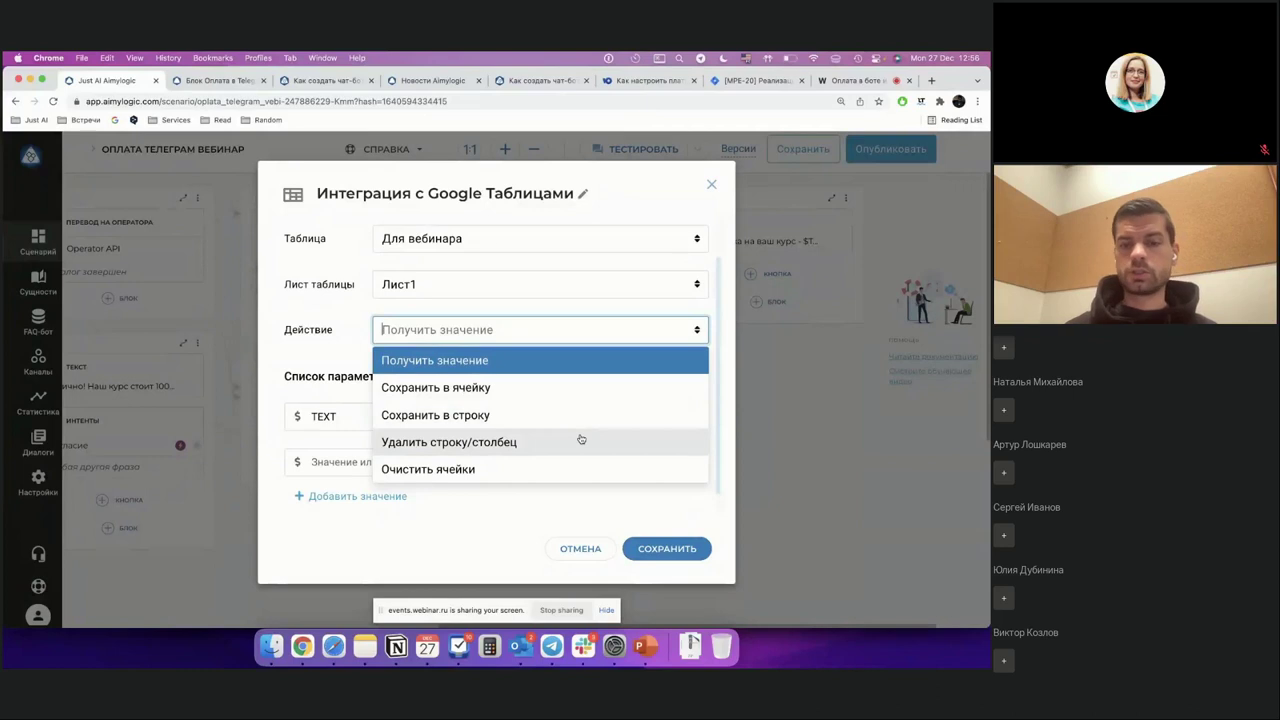
click(396, 540)
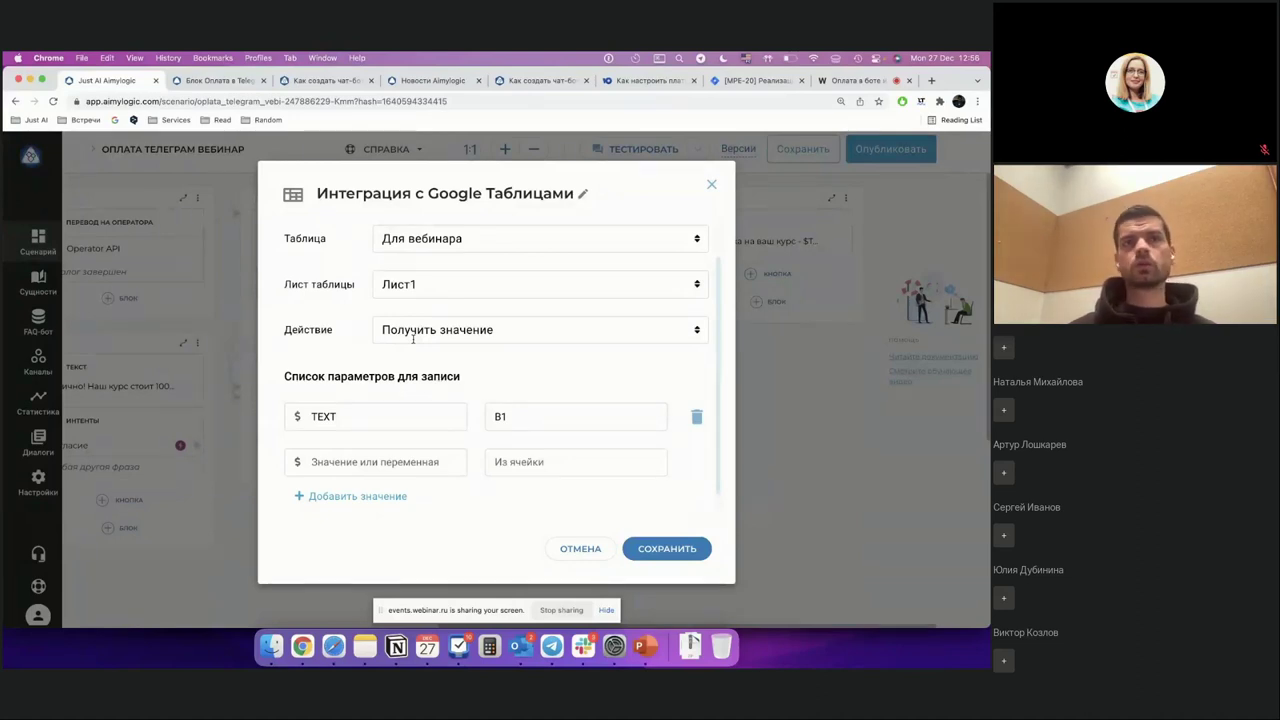
click(557, 331)
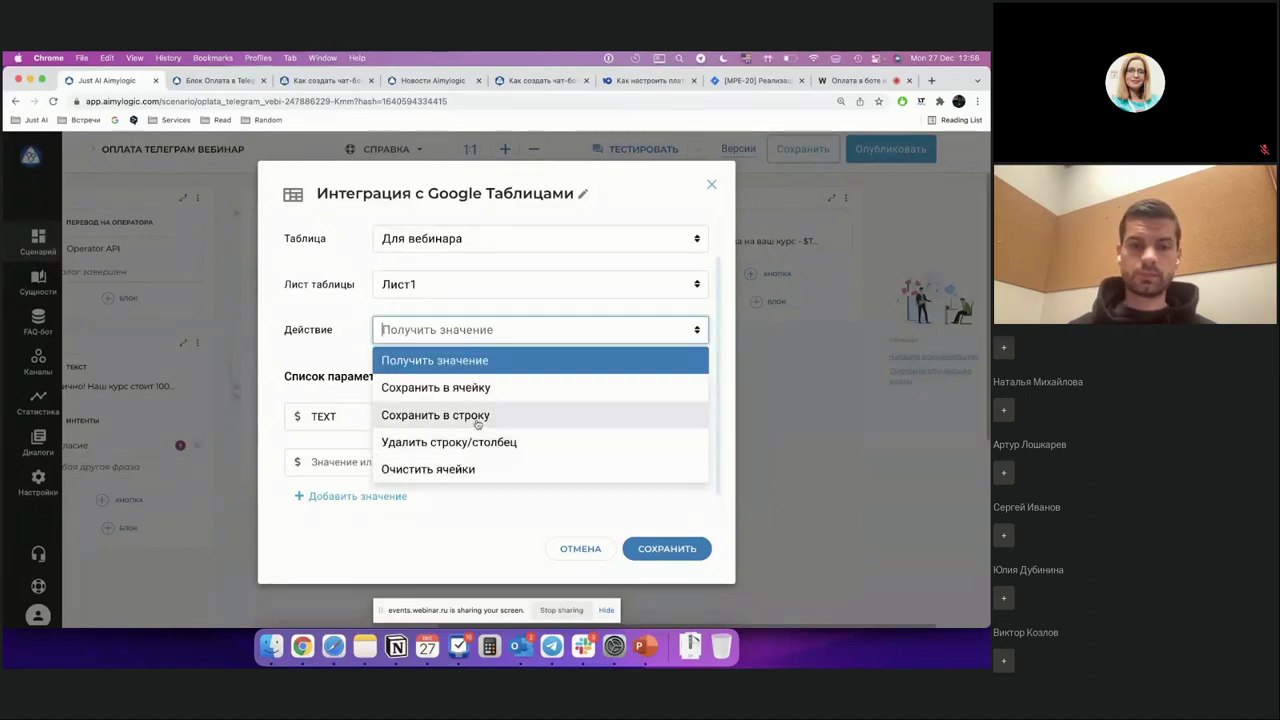
click(336, 353)
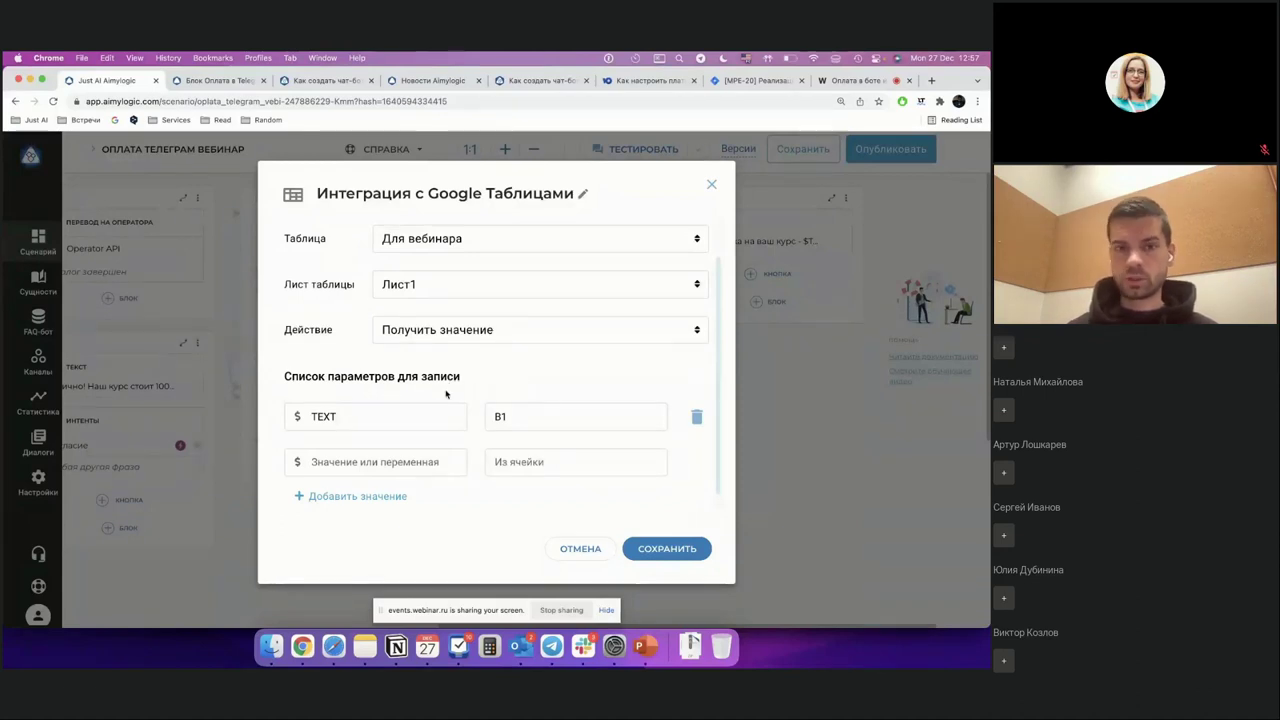
Step: Recheck the lists, keep Для вебинара and Получить значение, and close the Google Sheets settings
scroll(446, 394, down, 2)
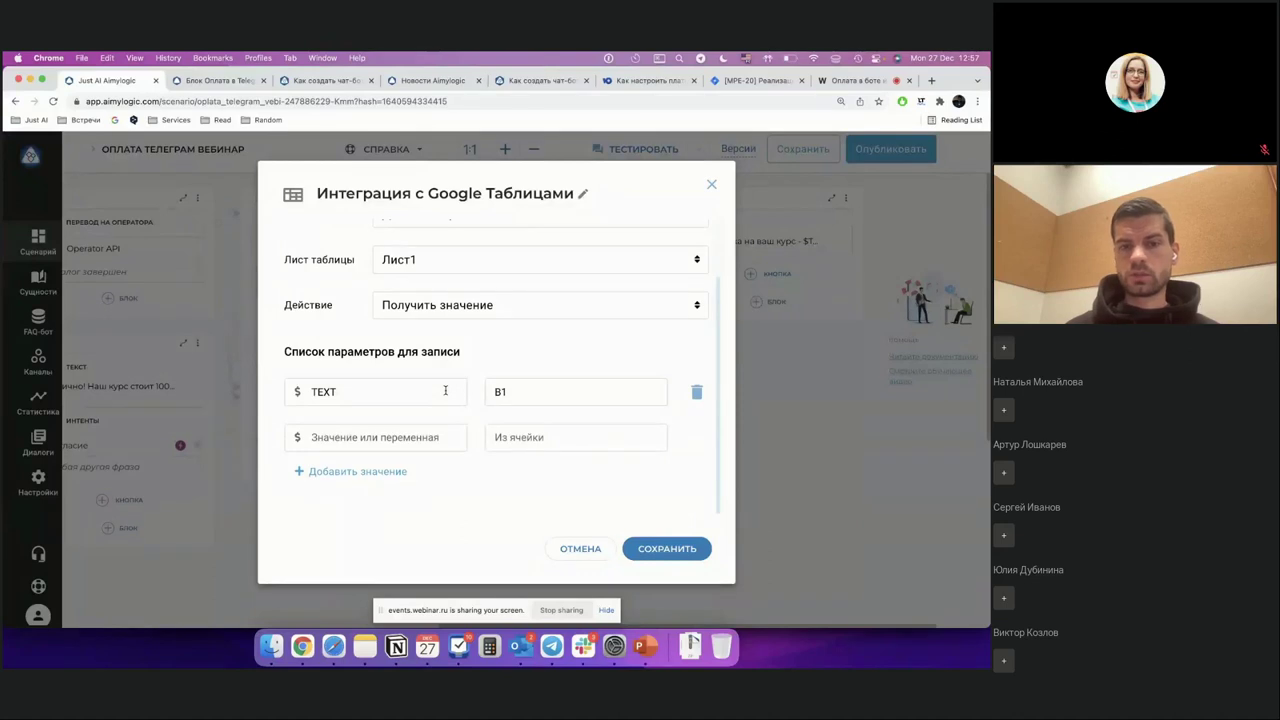
scroll(446, 392, up, 3)
click(436, 376)
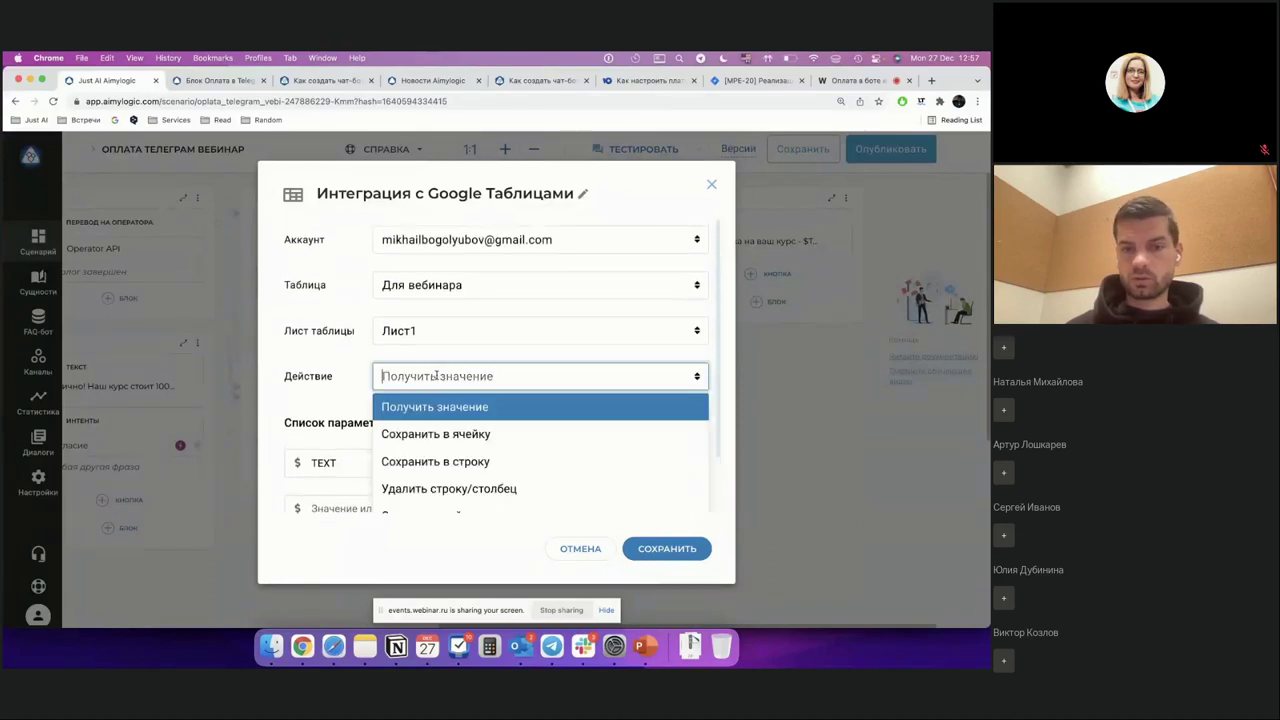
click(385, 309)
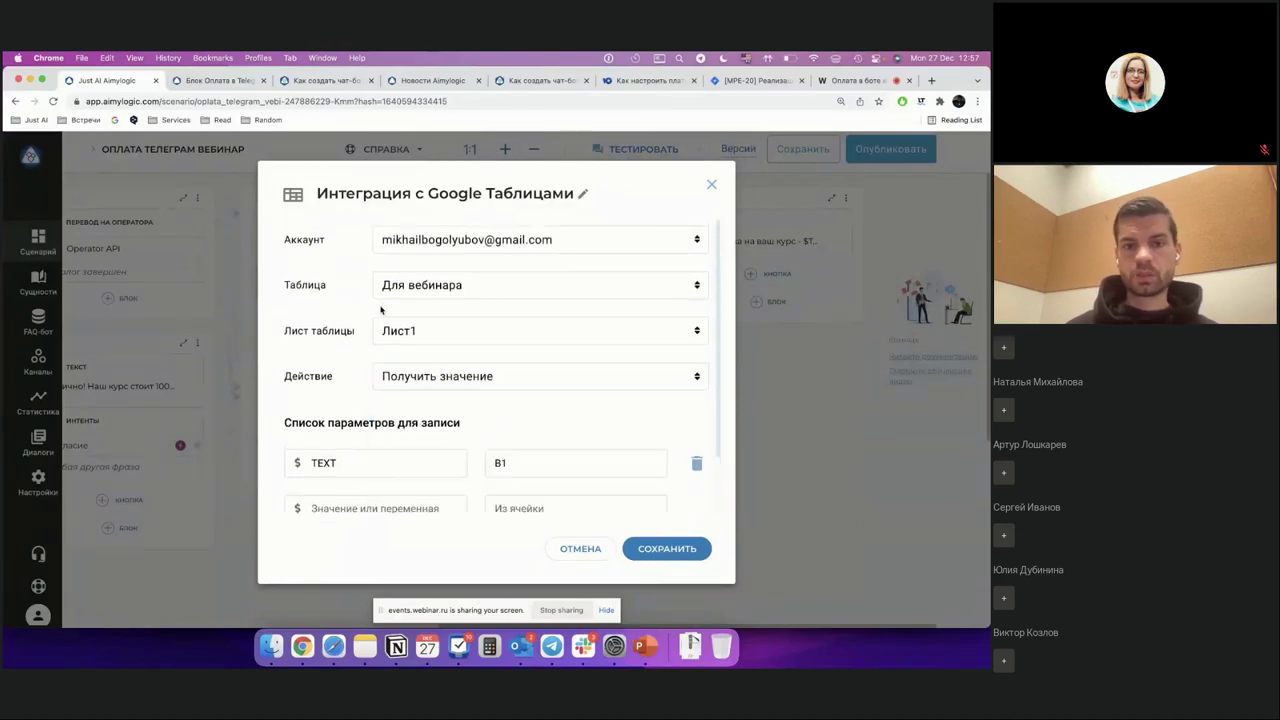
click(419, 286)
click(315, 309)
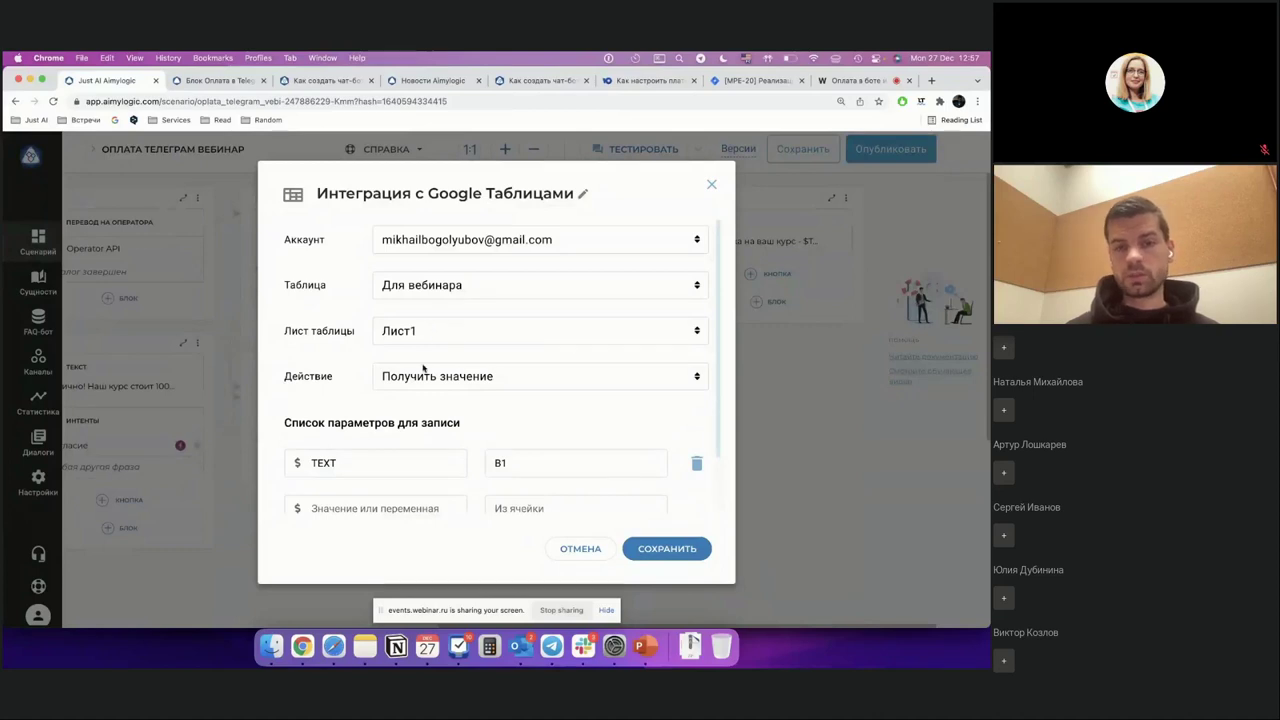
click(425, 374)
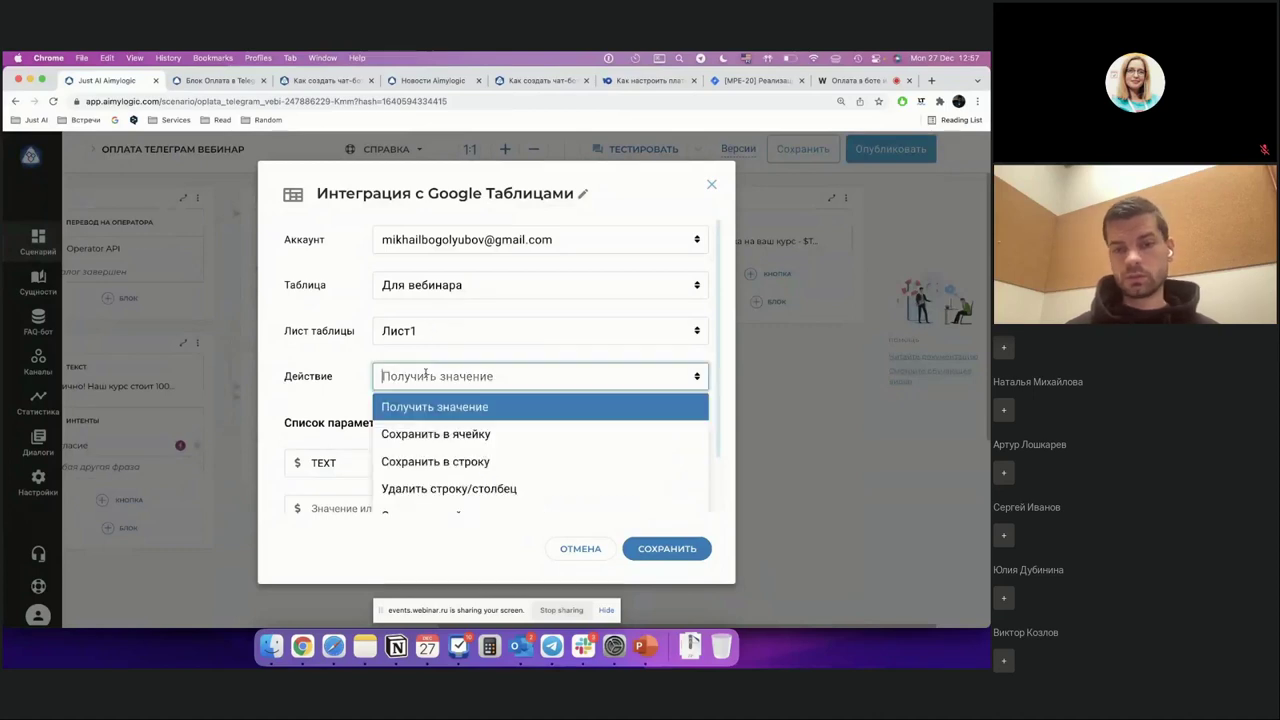
click(326, 402)
scroll(326, 402, down, 1)
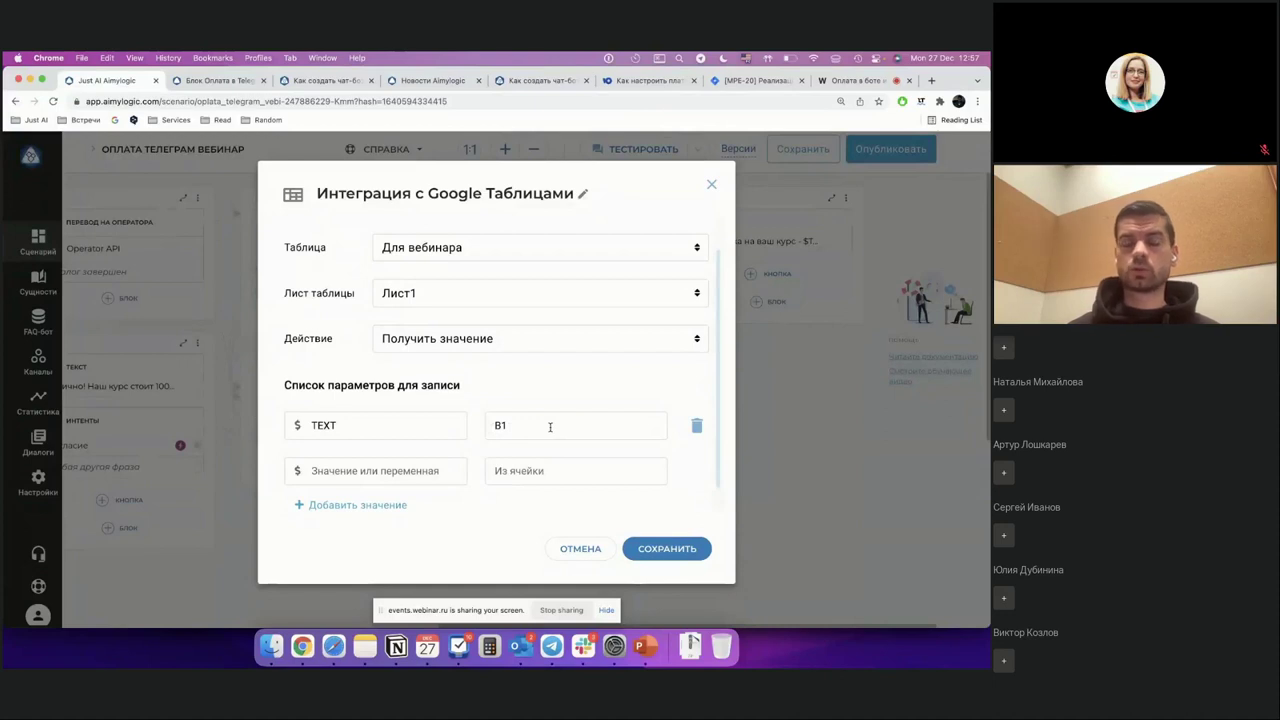
click(712, 185)
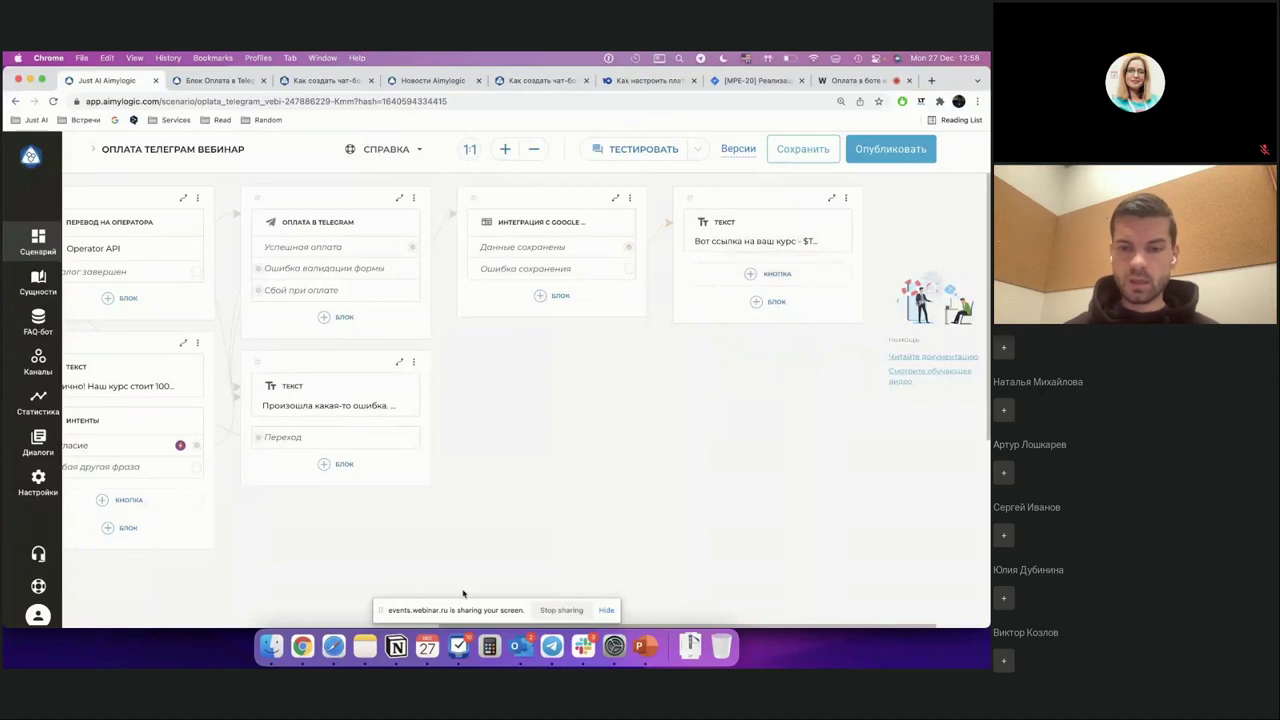
Step: Reply Да to the testingtelegrampayments bot, read its no-operator answer, and return to Aimylogic
click(549, 645)
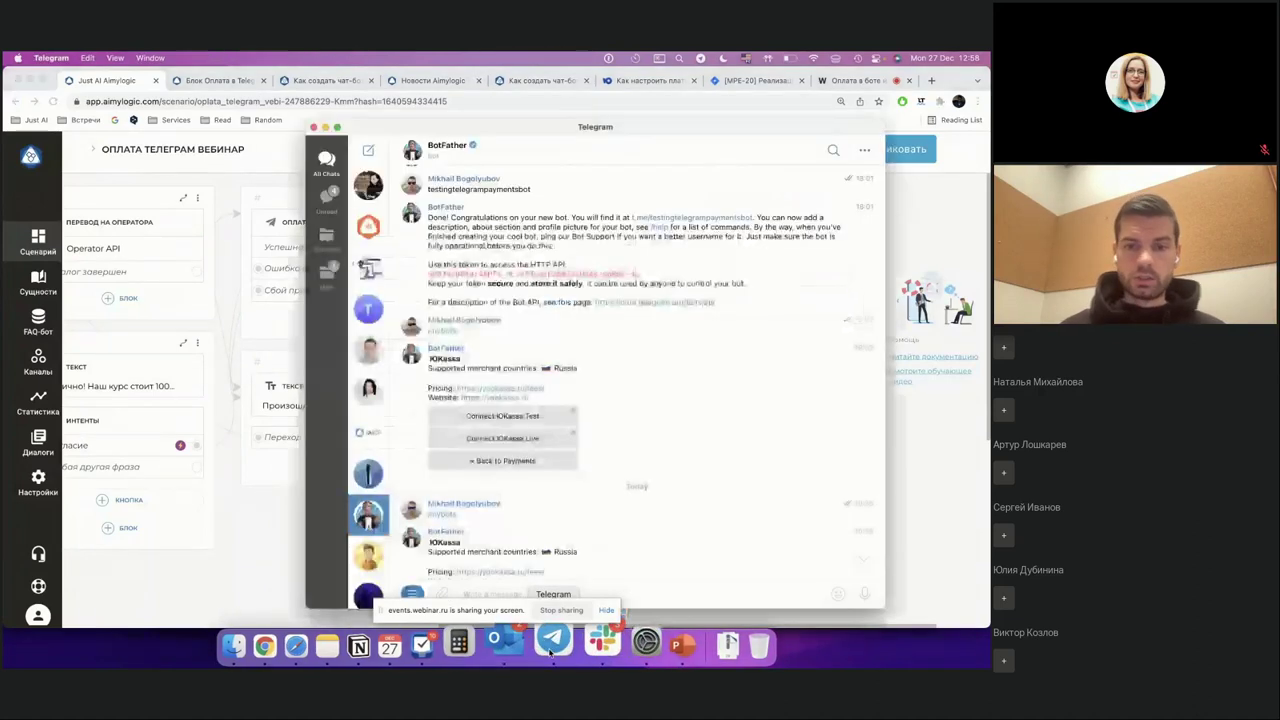
scroll(358, 350, up, 3)
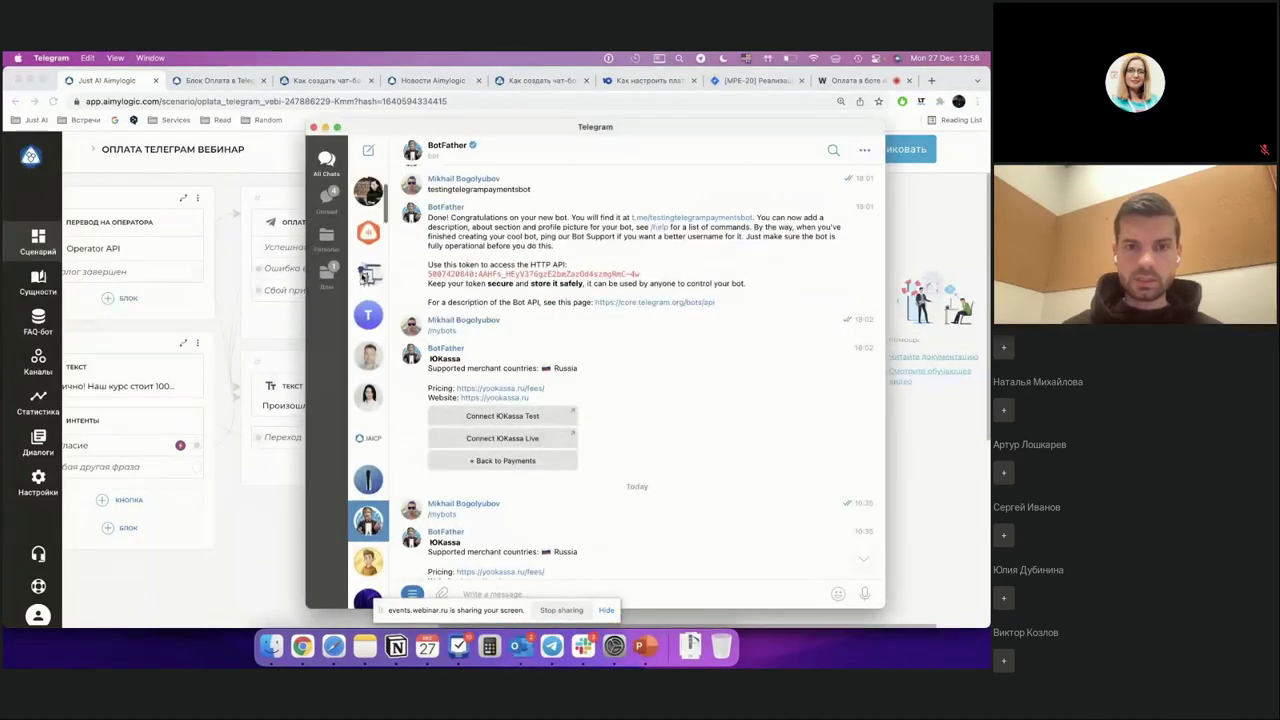
click(368, 441)
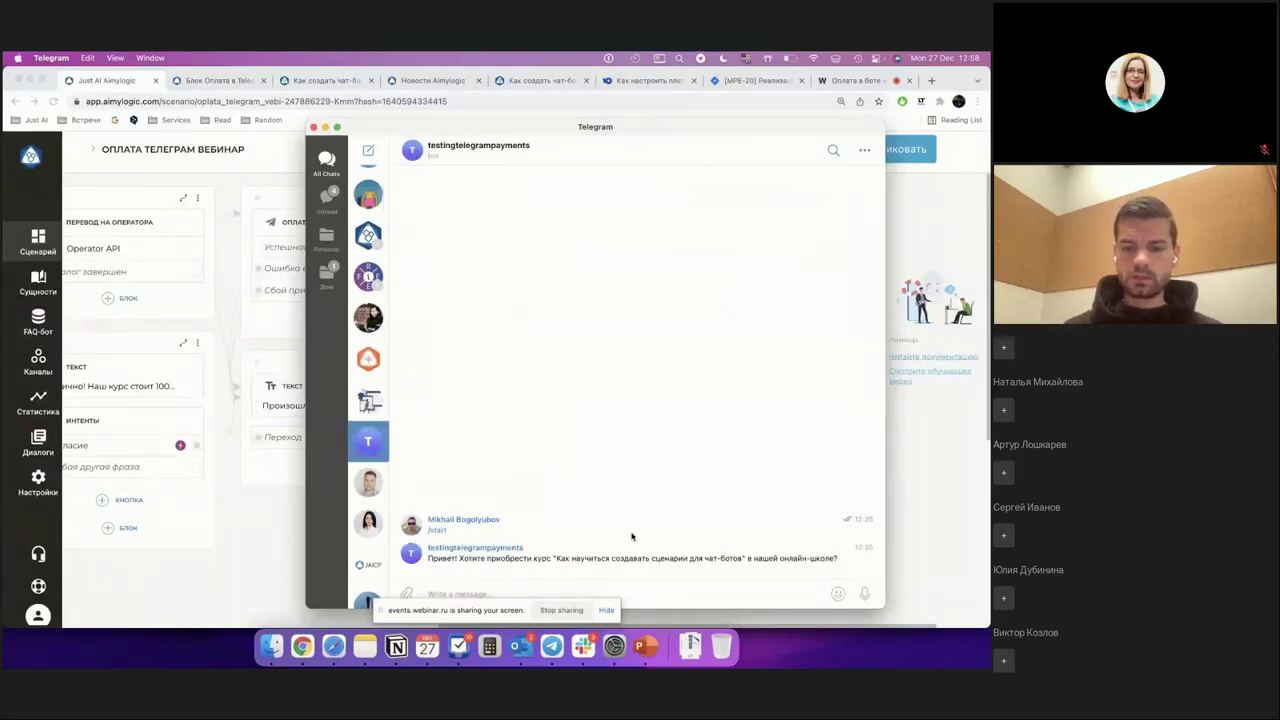
text(Да)
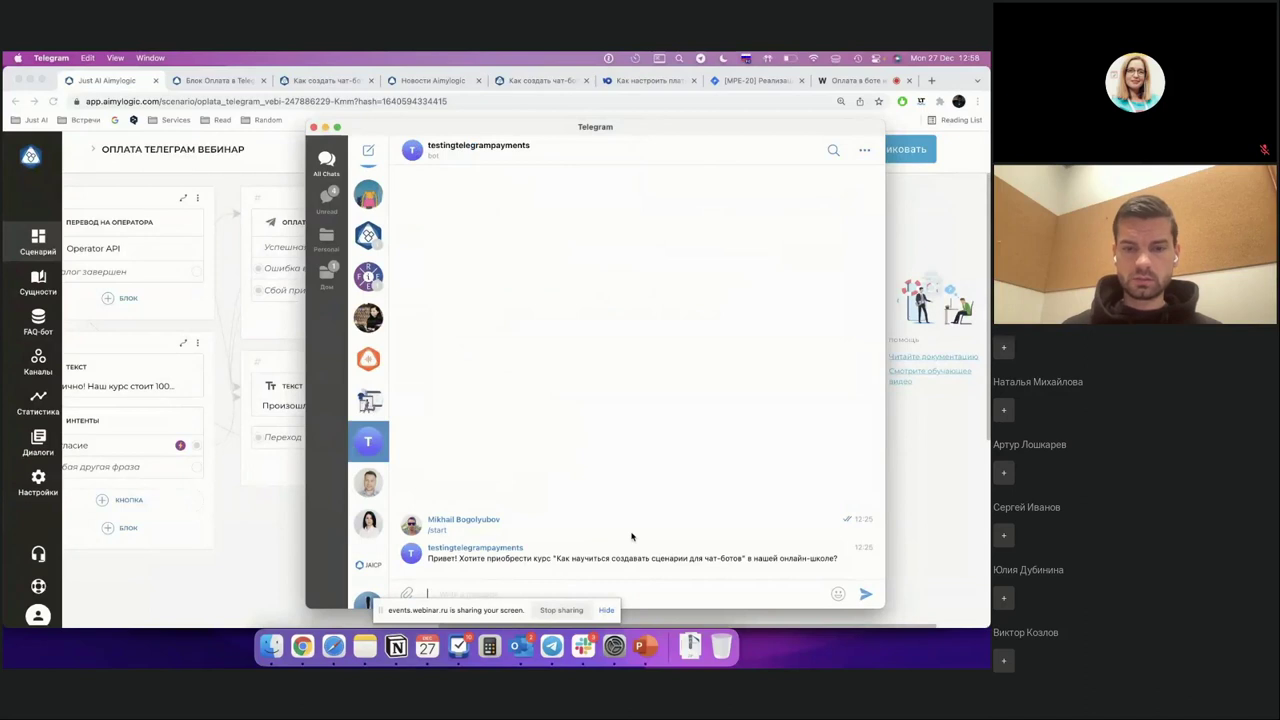
key(Return)
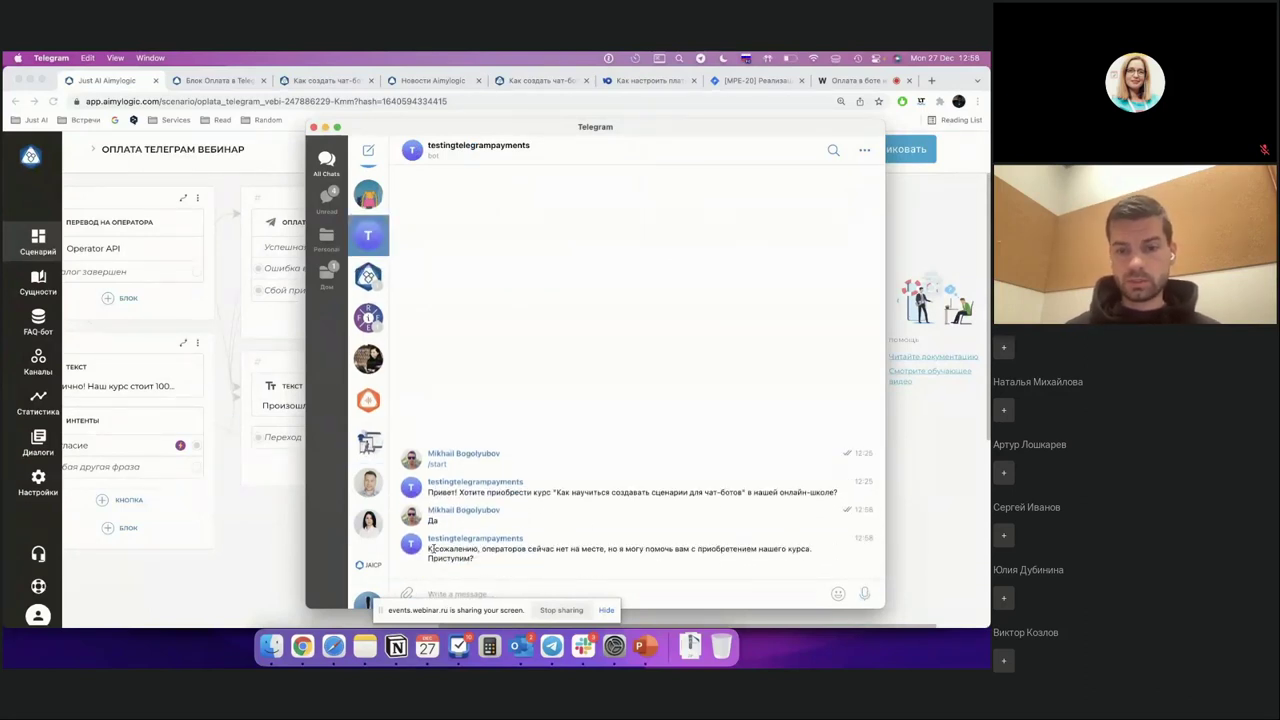
drag(432, 549, 666, 556)
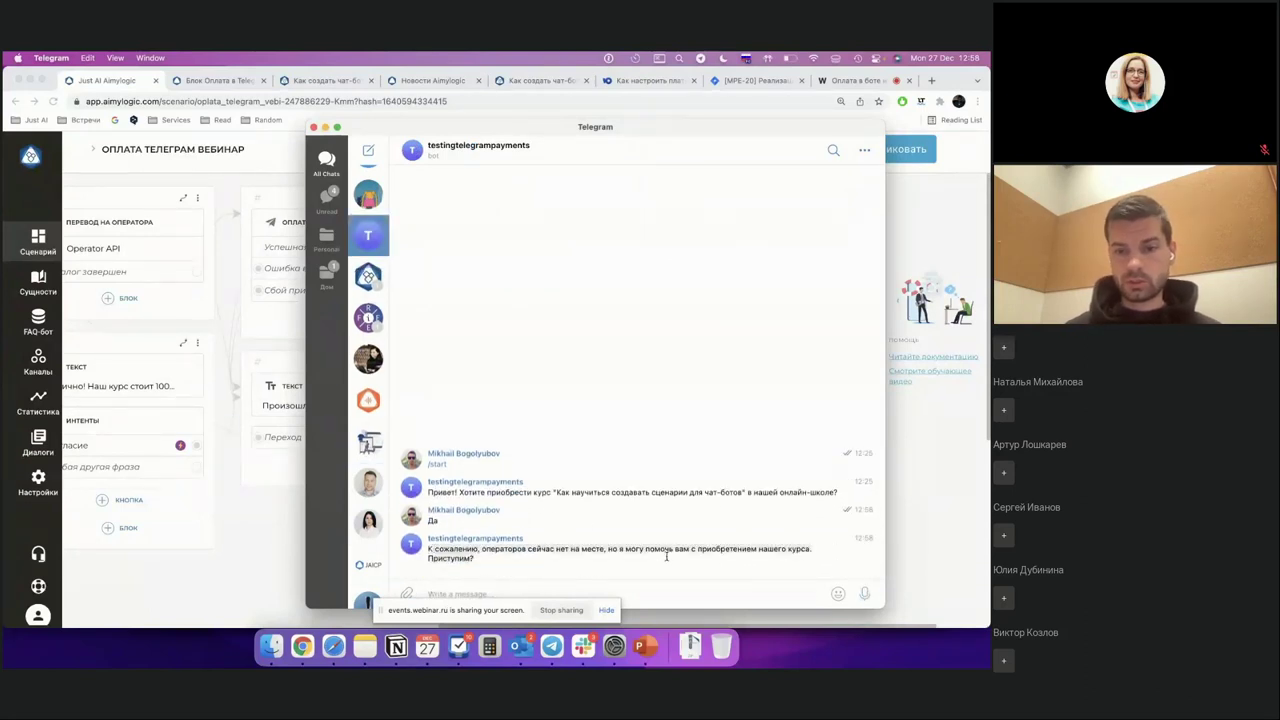
click(245, 546)
scroll(245, 546, left, 10)
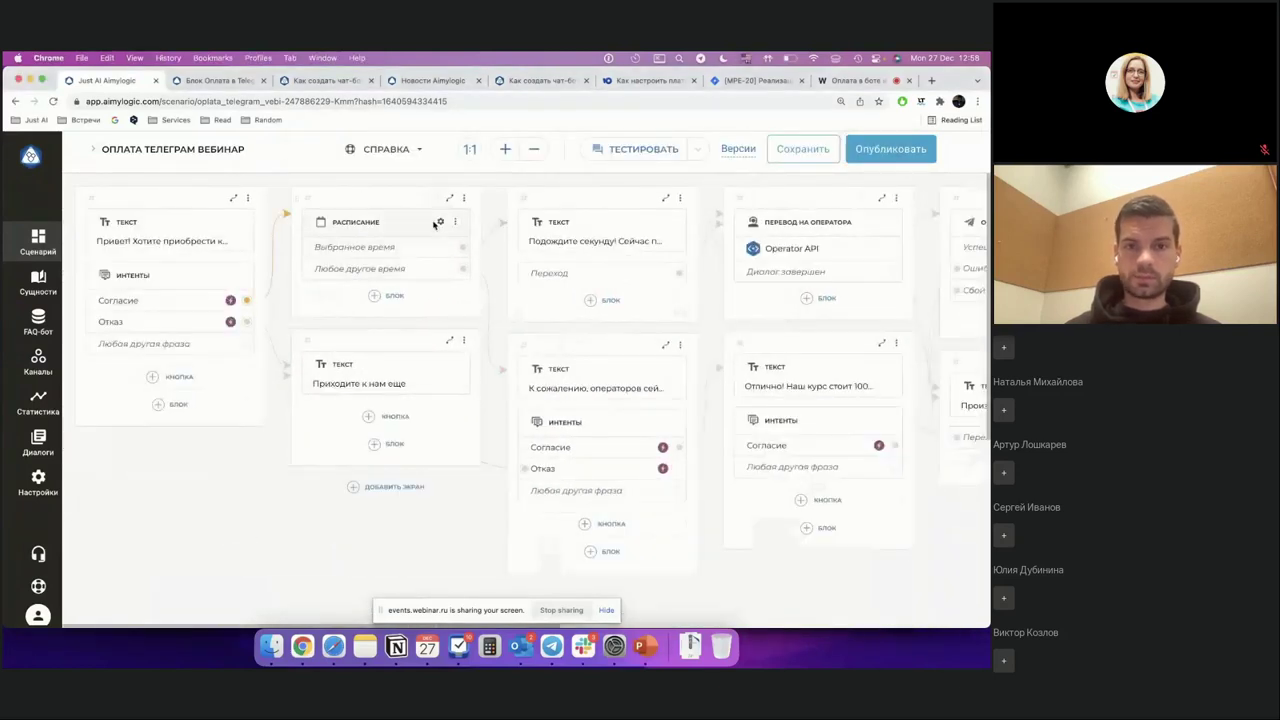
click(440, 222)
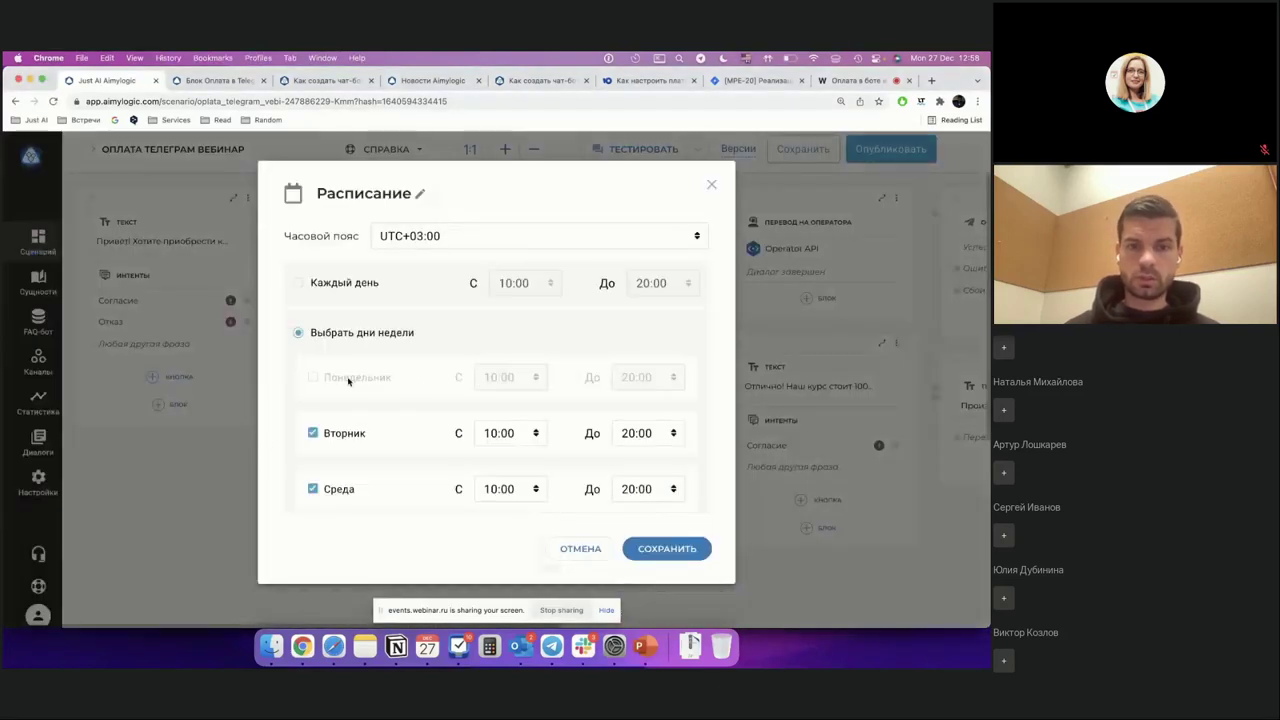
click(711, 185)
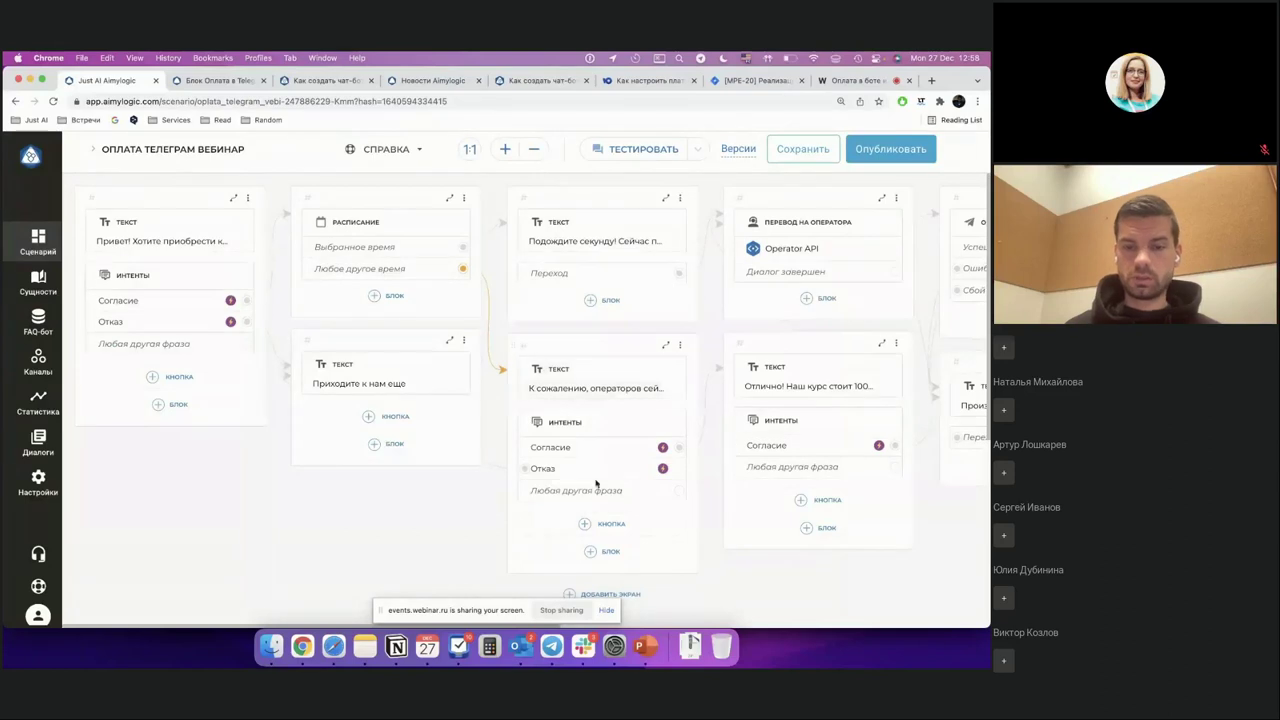
Step: Answer Да and then да to the test bot until the 100,00 RUB Чат-боты invoice arrives
click(551, 650)
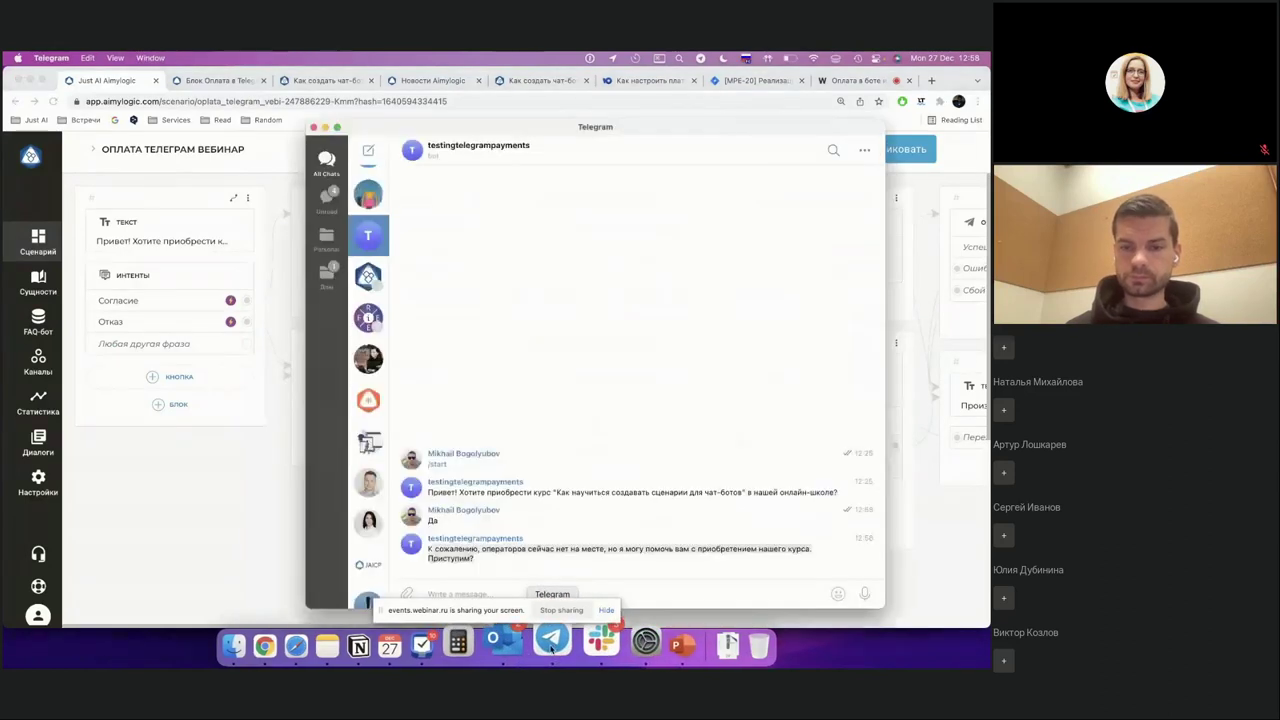
drag(432, 548, 478, 600)
click(478, 596)
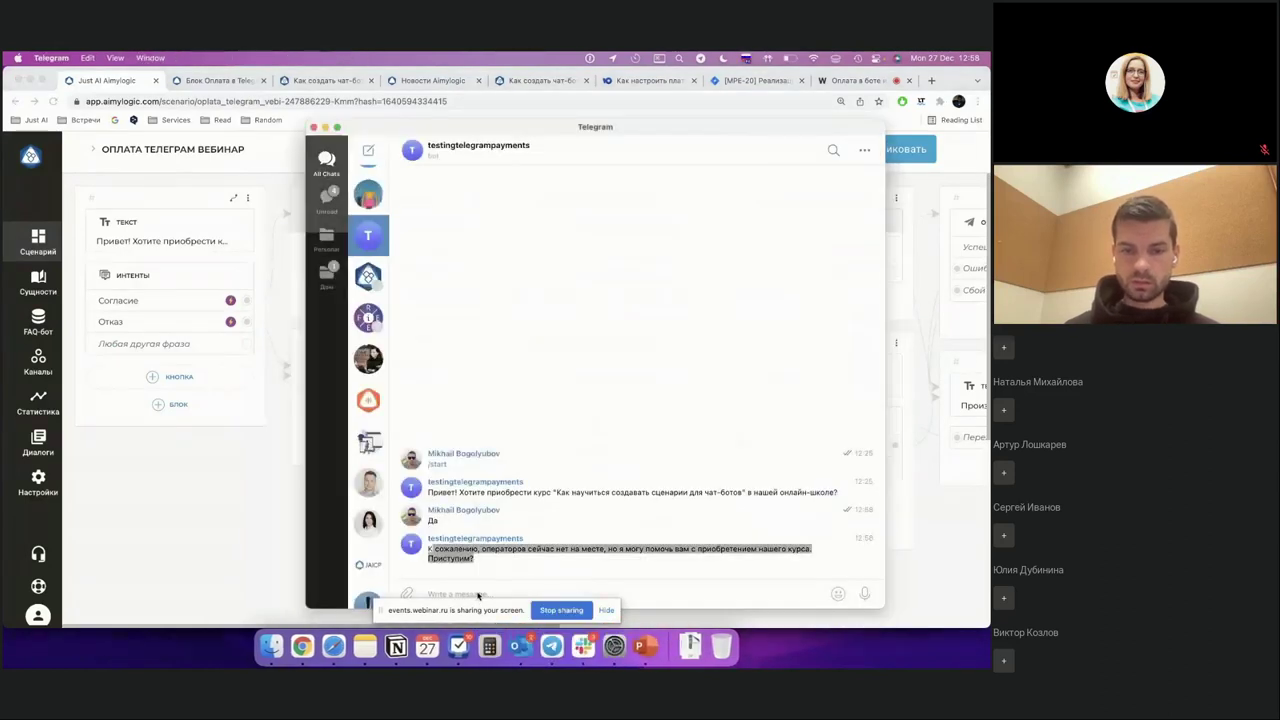
text(Да)
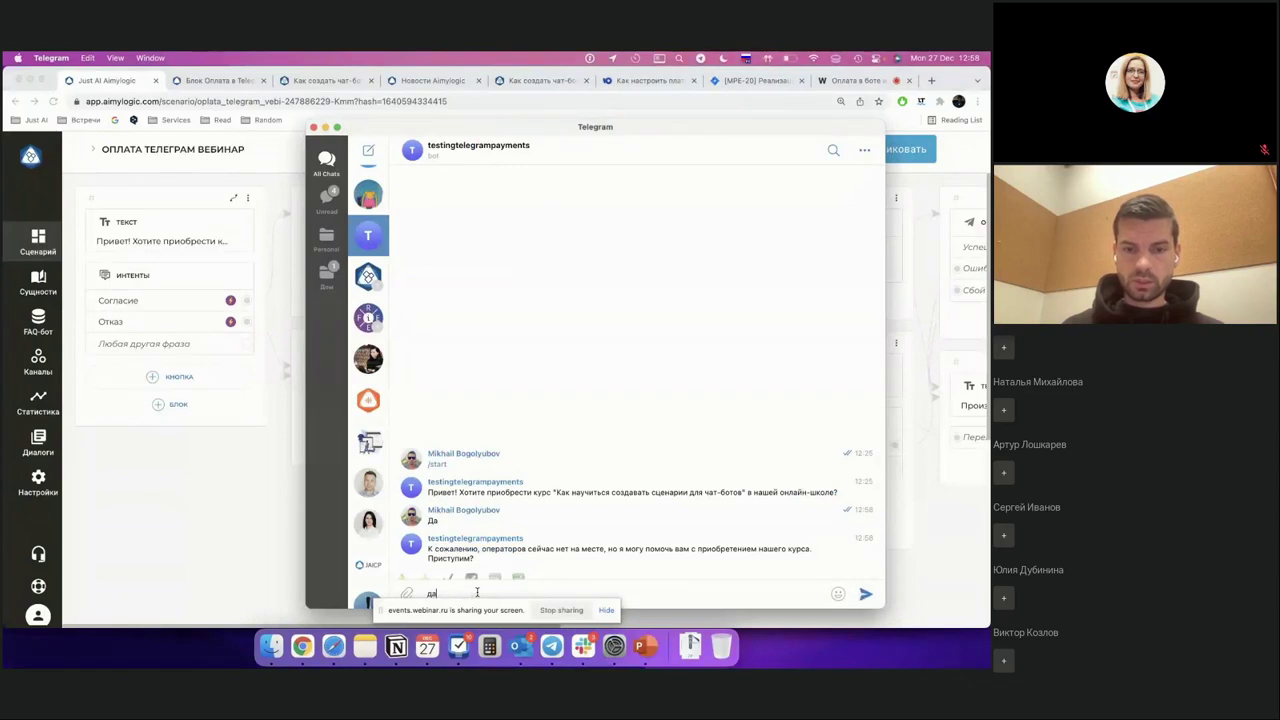
key(Return)
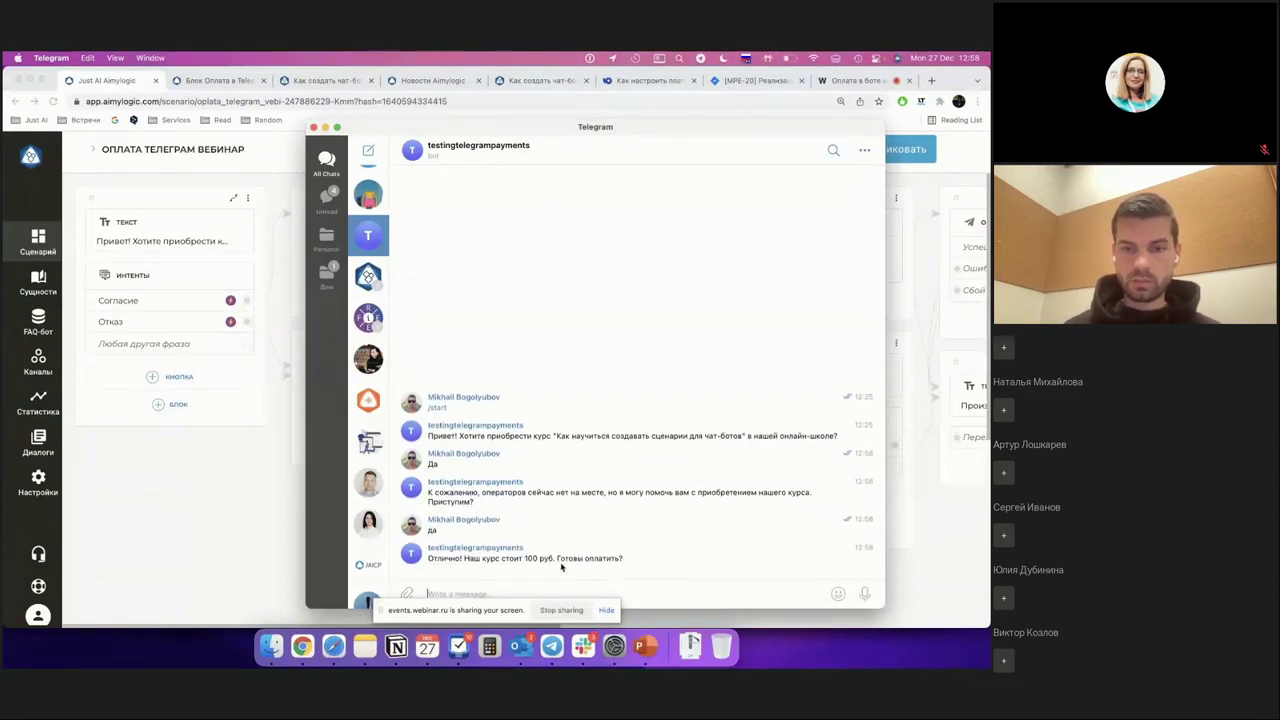
drag(760, 133, 760, 90)
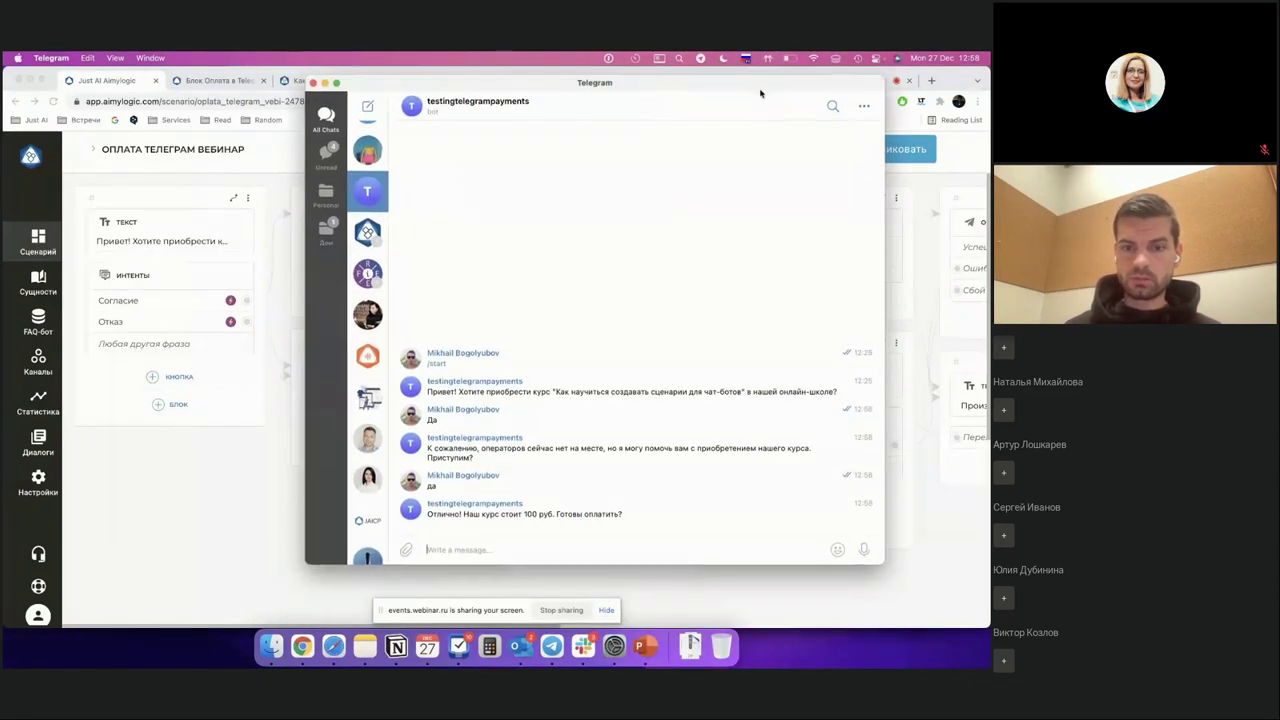
click(488, 550)
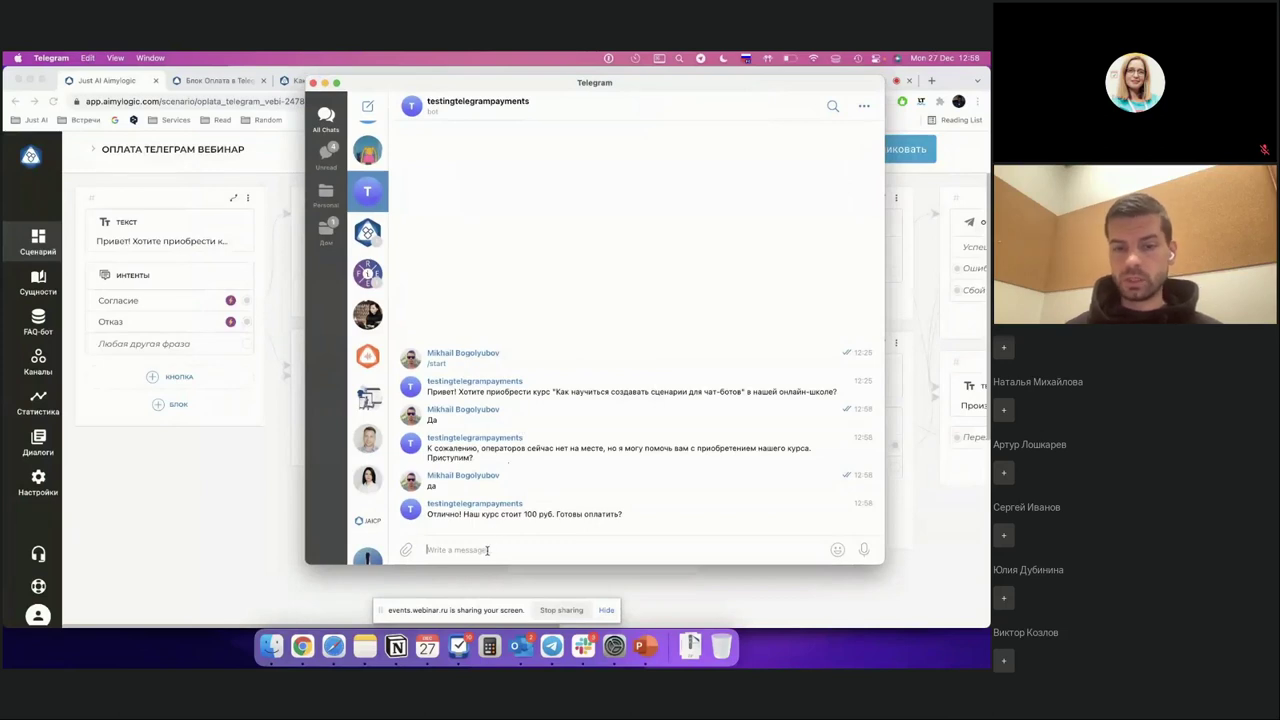
text(да)
key(Return)
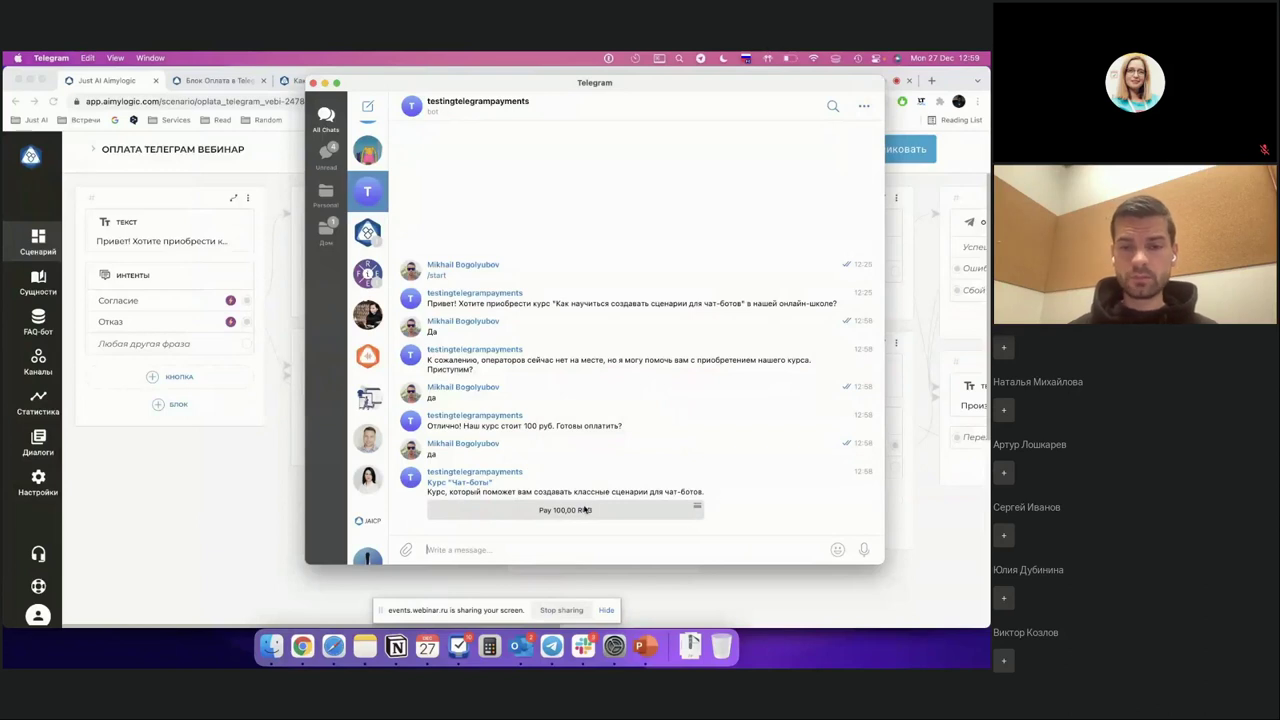
Step: Open checkout for the 100,00 RUB invoice, review the course description, and proceed to New Card
click(567, 511)
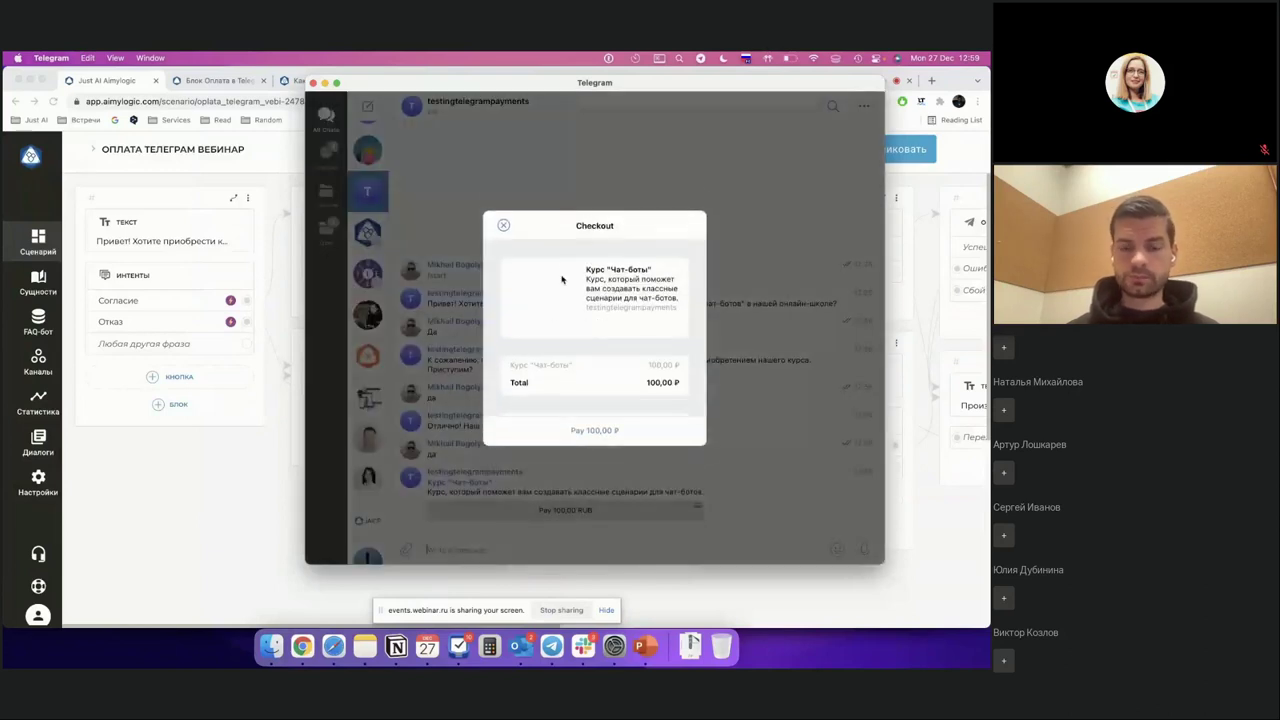
drag(588, 259, 680, 288)
click(600, 250)
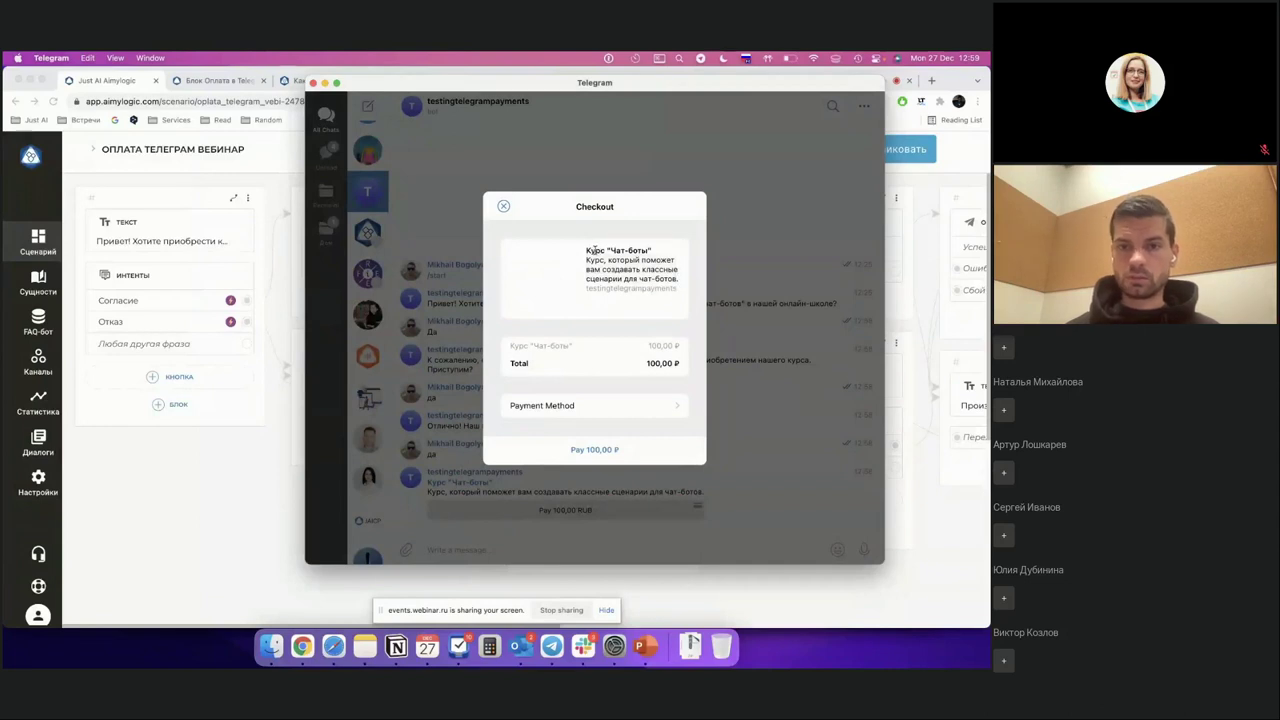
triple_click(600, 258)
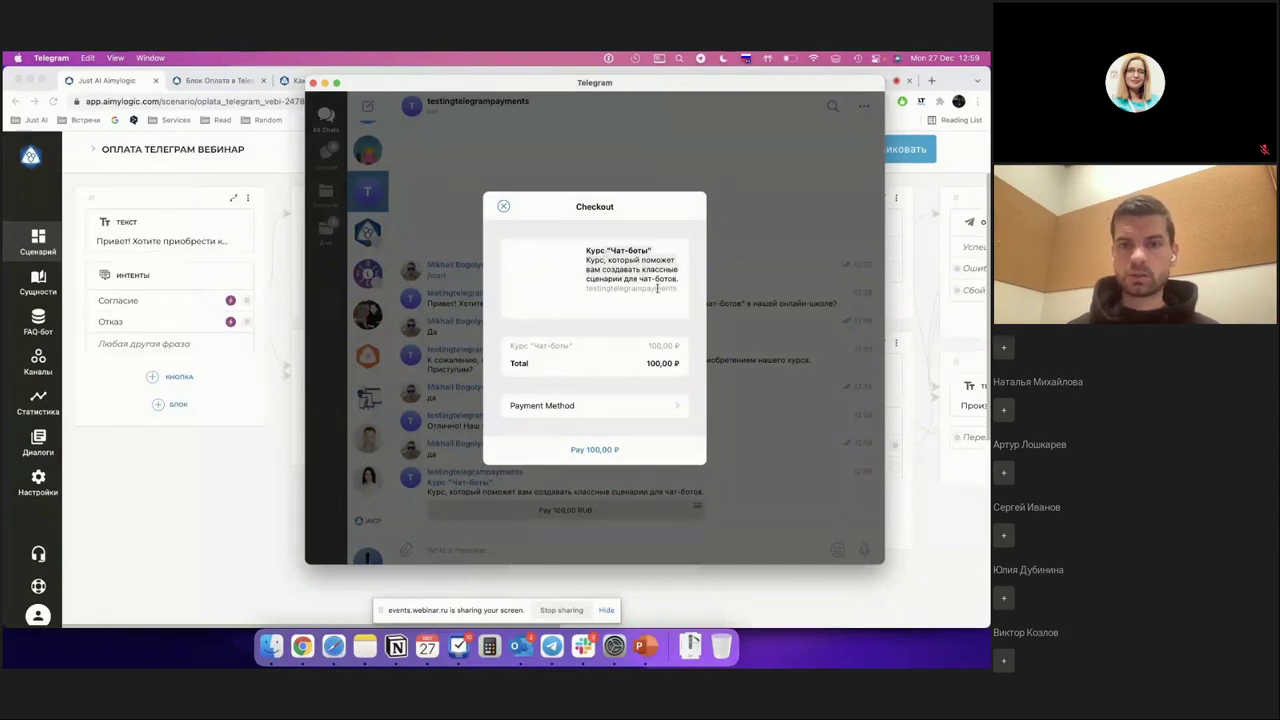
scroll(628, 360, down, 1)
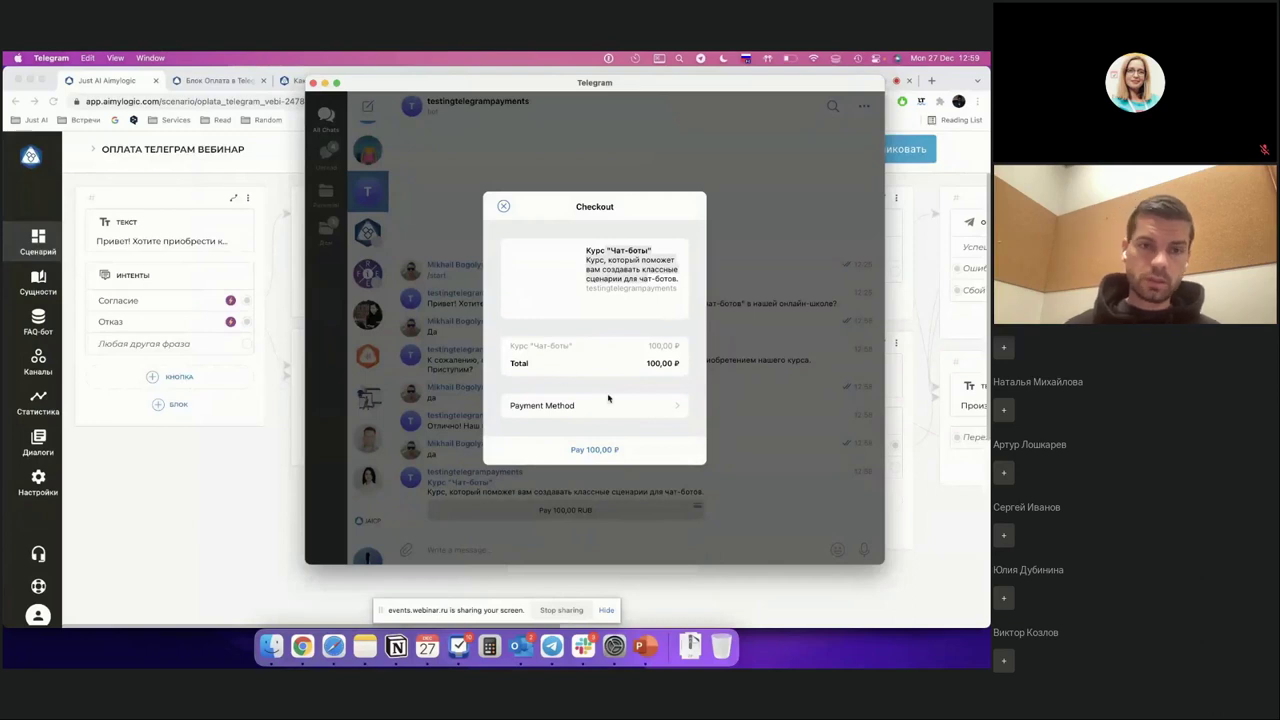
click(580, 452)
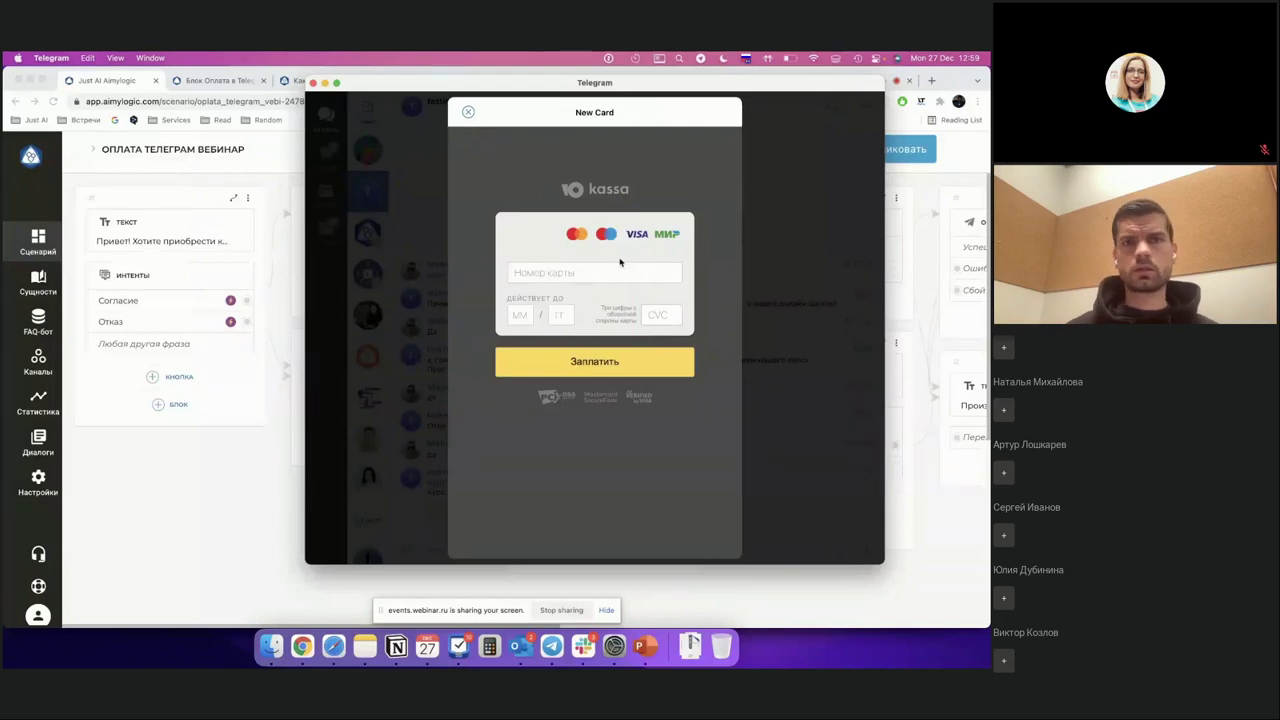
click(576, 269)
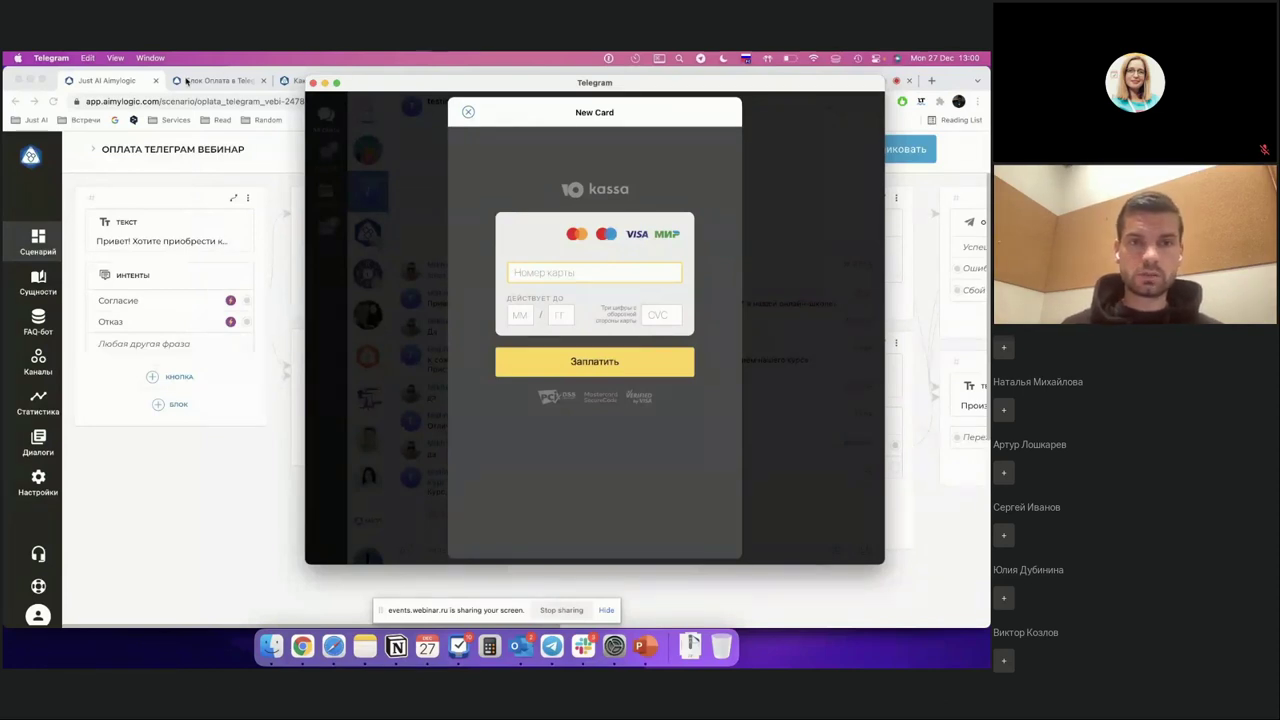
click(190, 80)
Step: Scroll the YooKassa 'Как настроить платежи' guide to the test card data, then return to Telegram
click(640, 84)
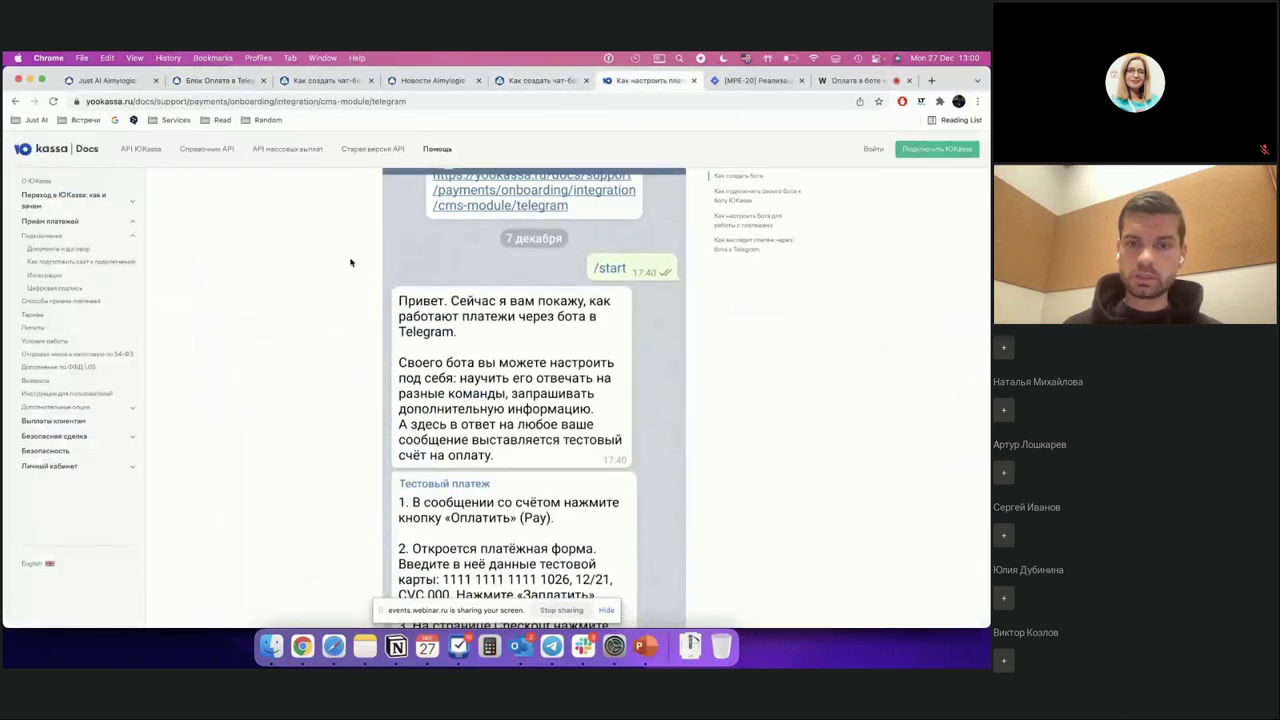
scroll(350, 272, down, 3)
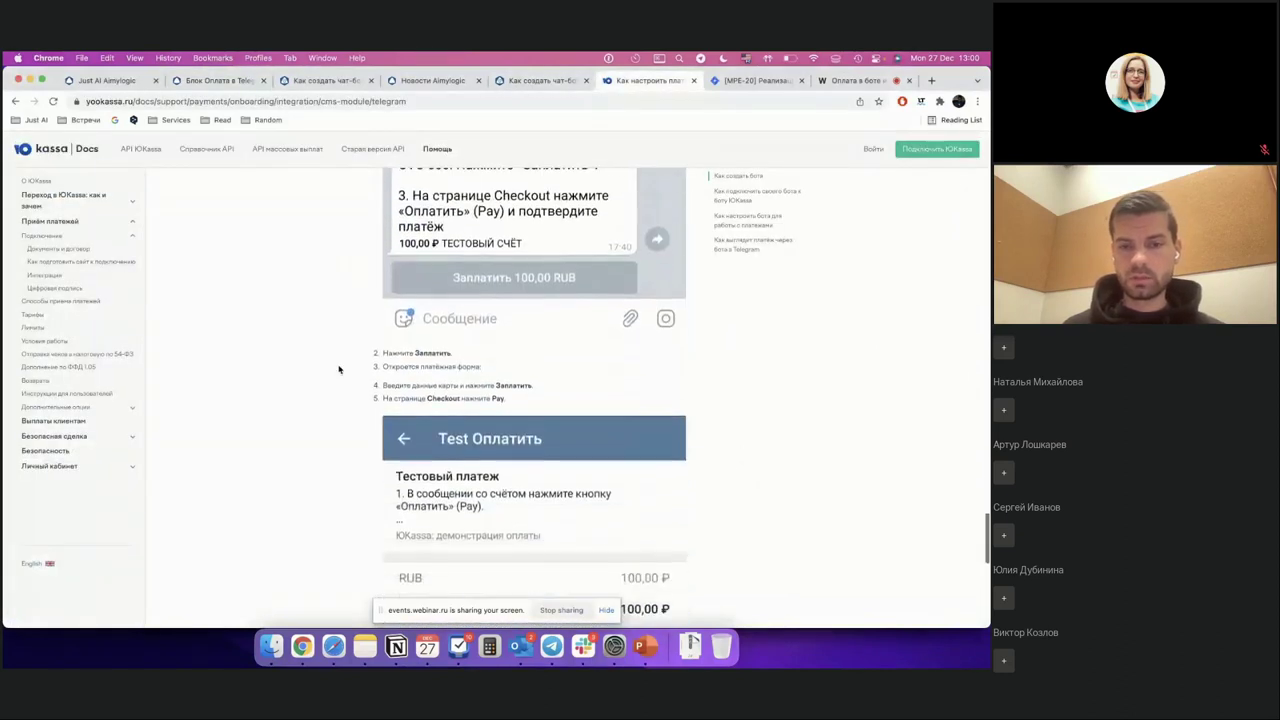
scroll(586, 471, up, 3)
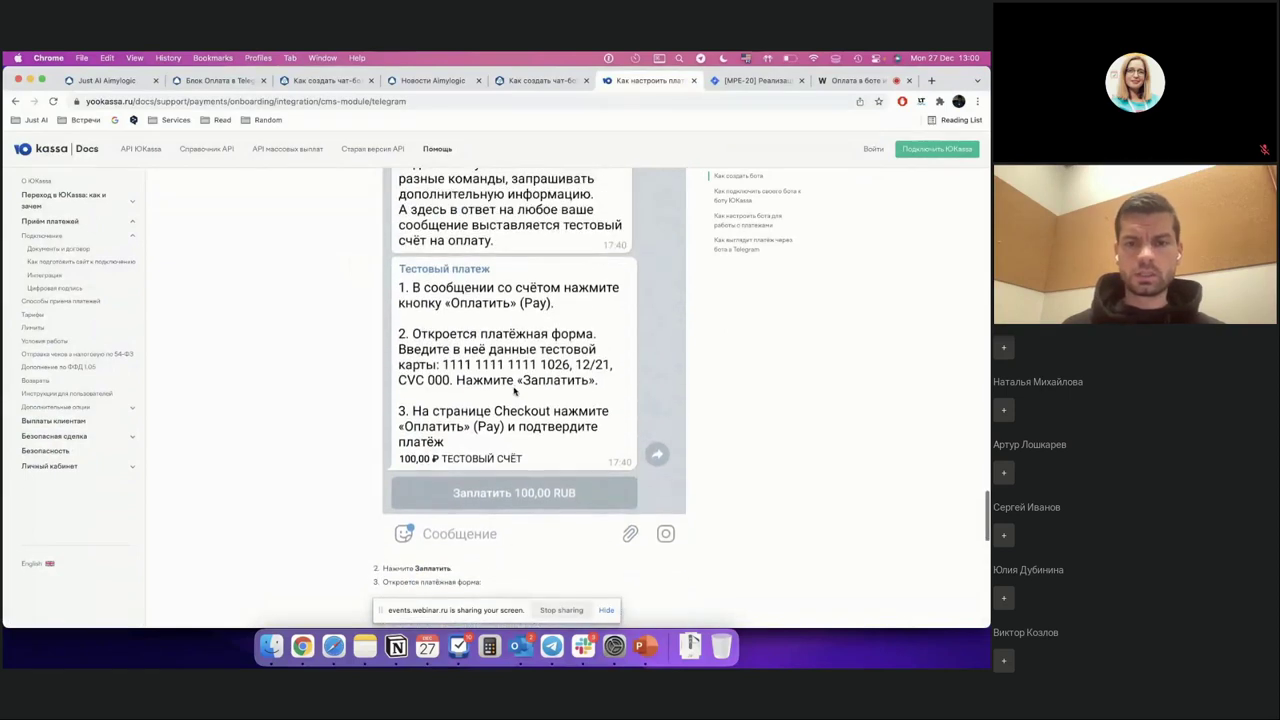
scroll(445, 345, down, 1)
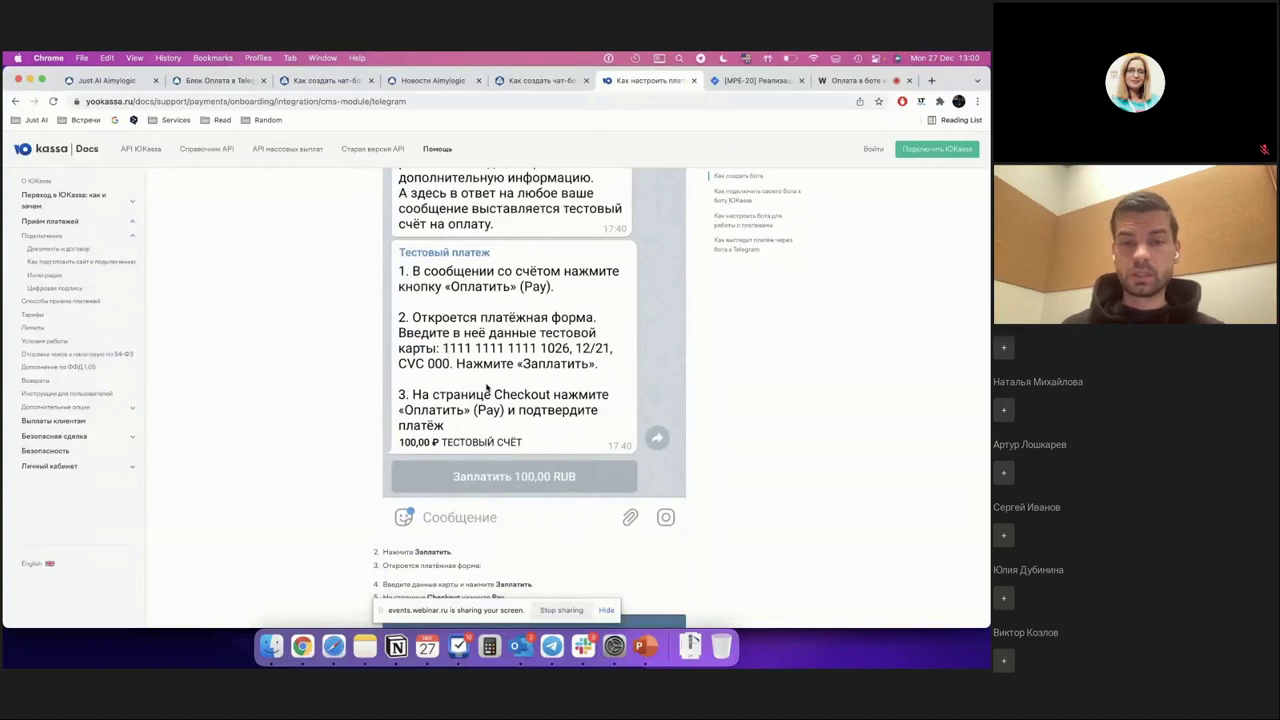
click(554, 655)
Step: Enter the YooKassa test card number, expiry 12/21 and CVC, then submit the card
text(111)
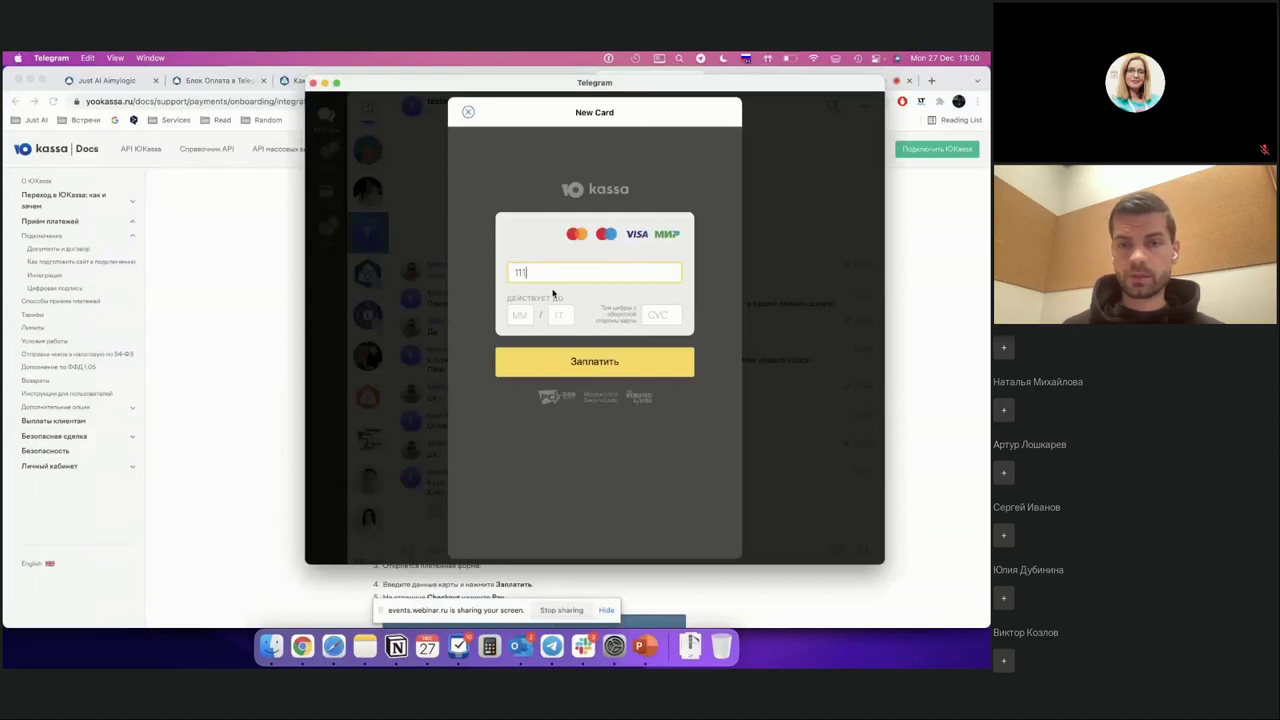
text(1 1111)
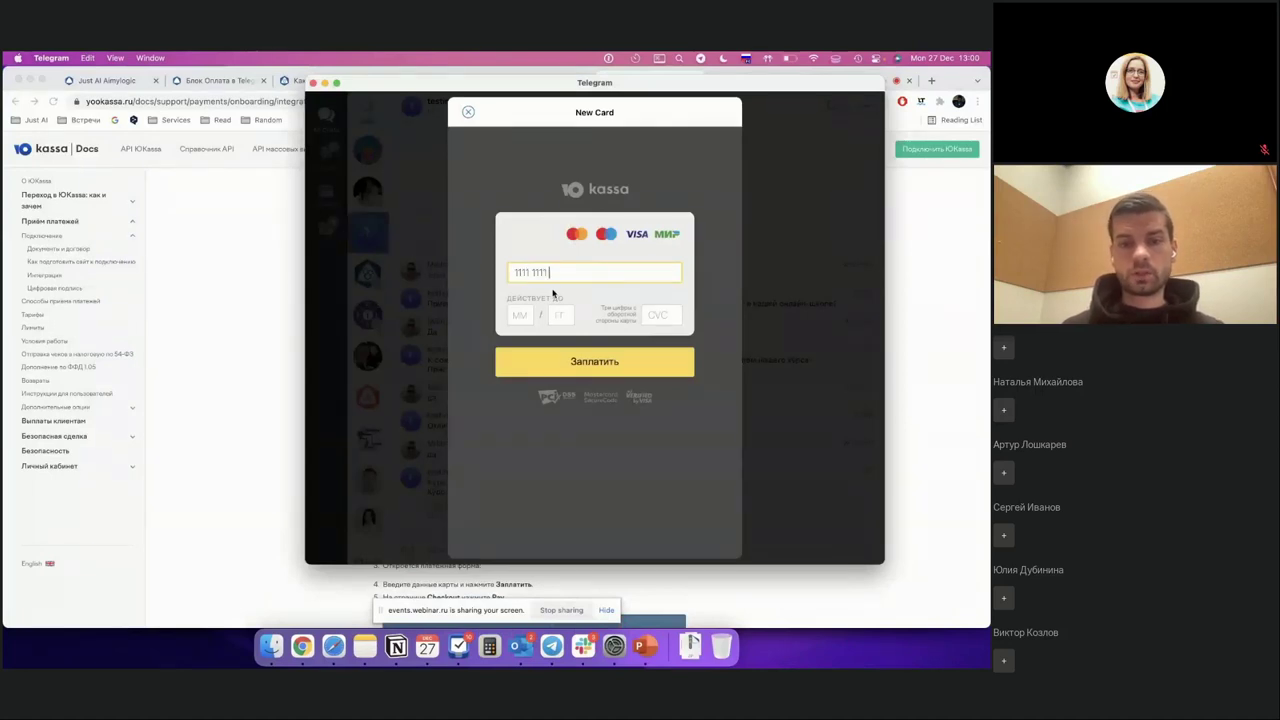
text(111111)
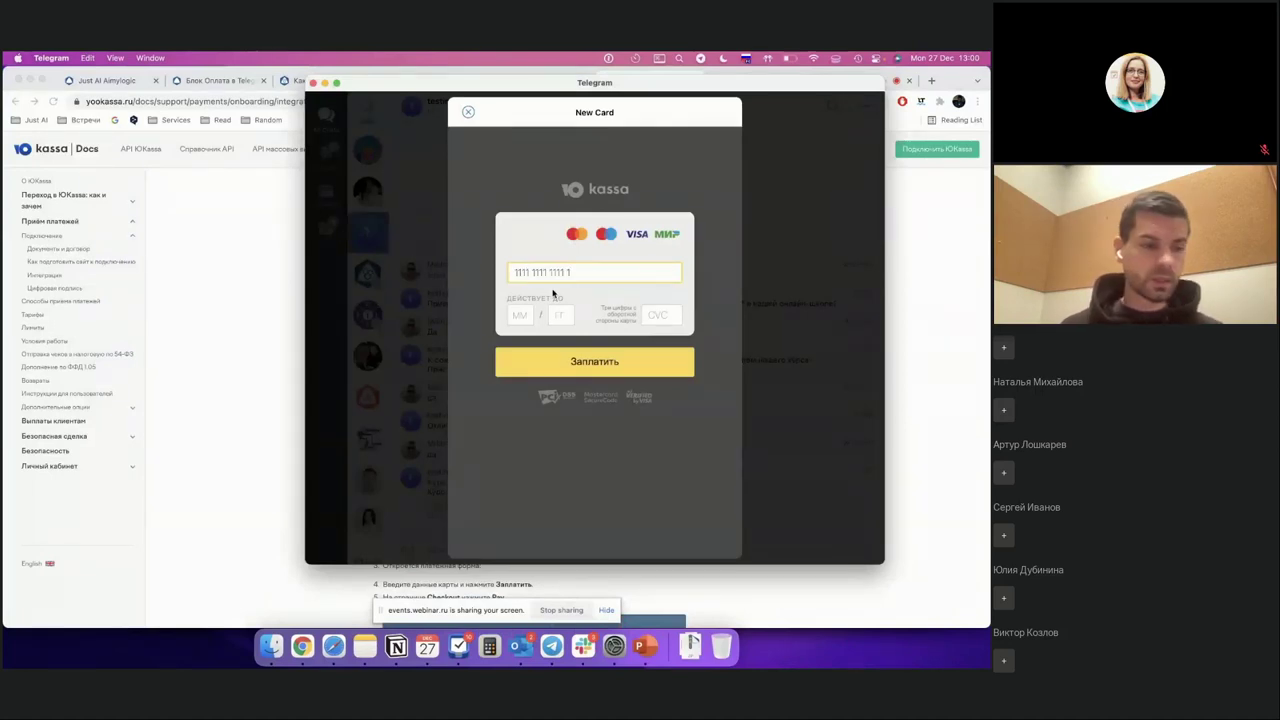
text(10)
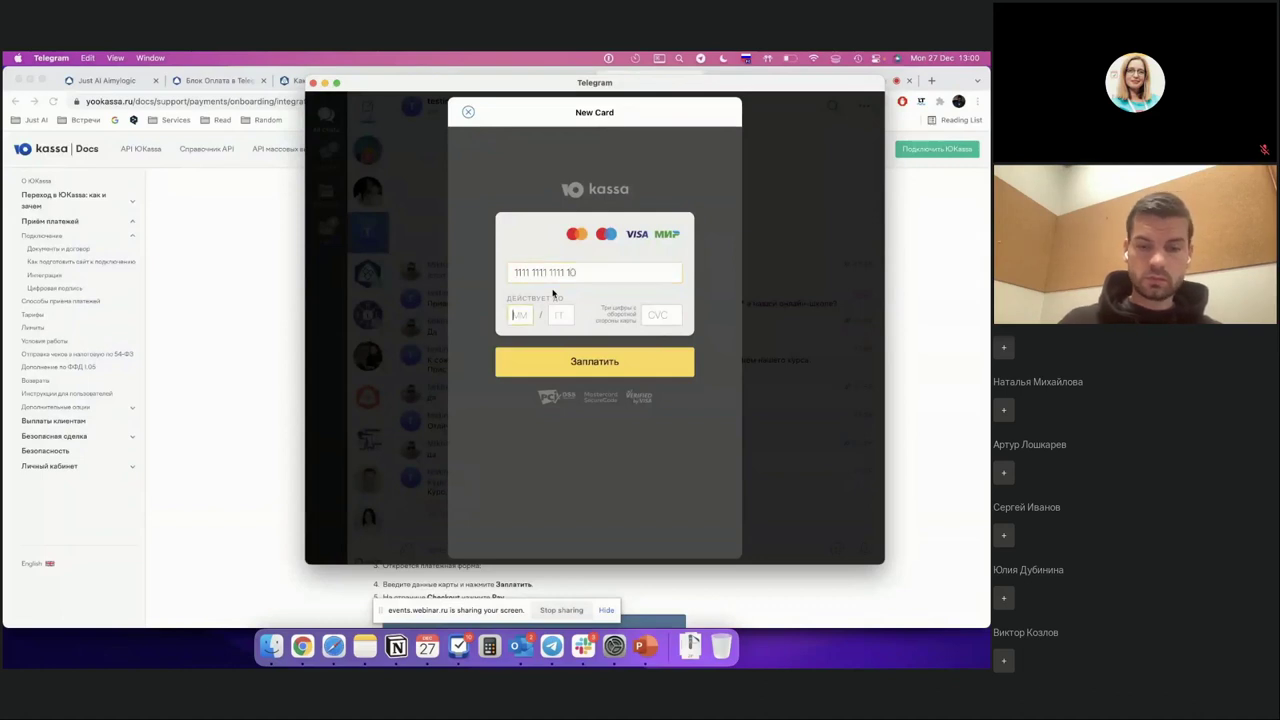
click(578, 271)
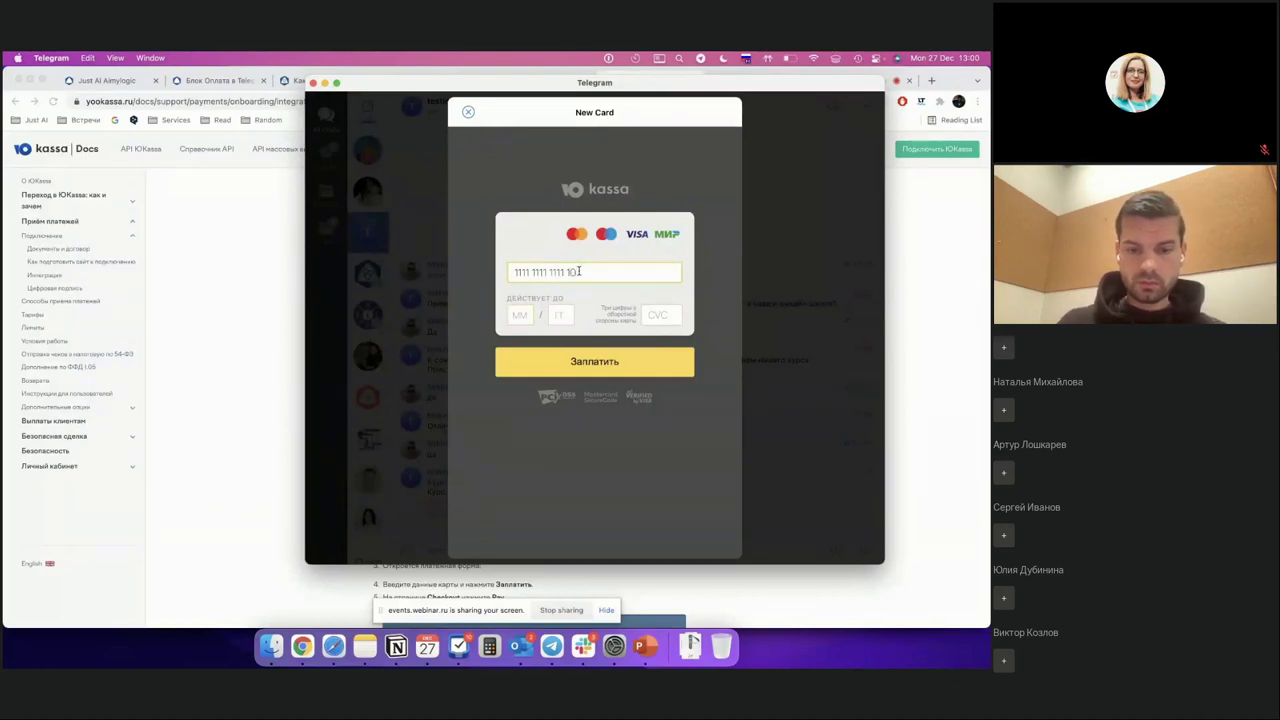
text(26)
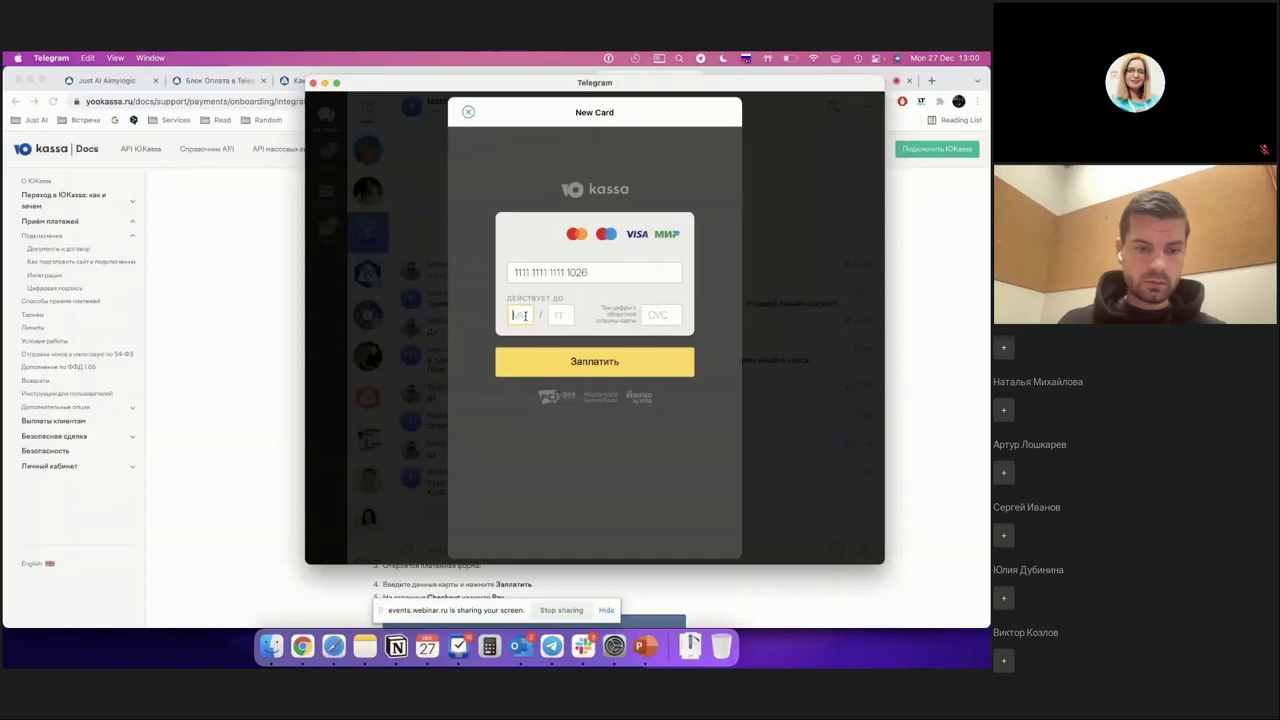
text(12)
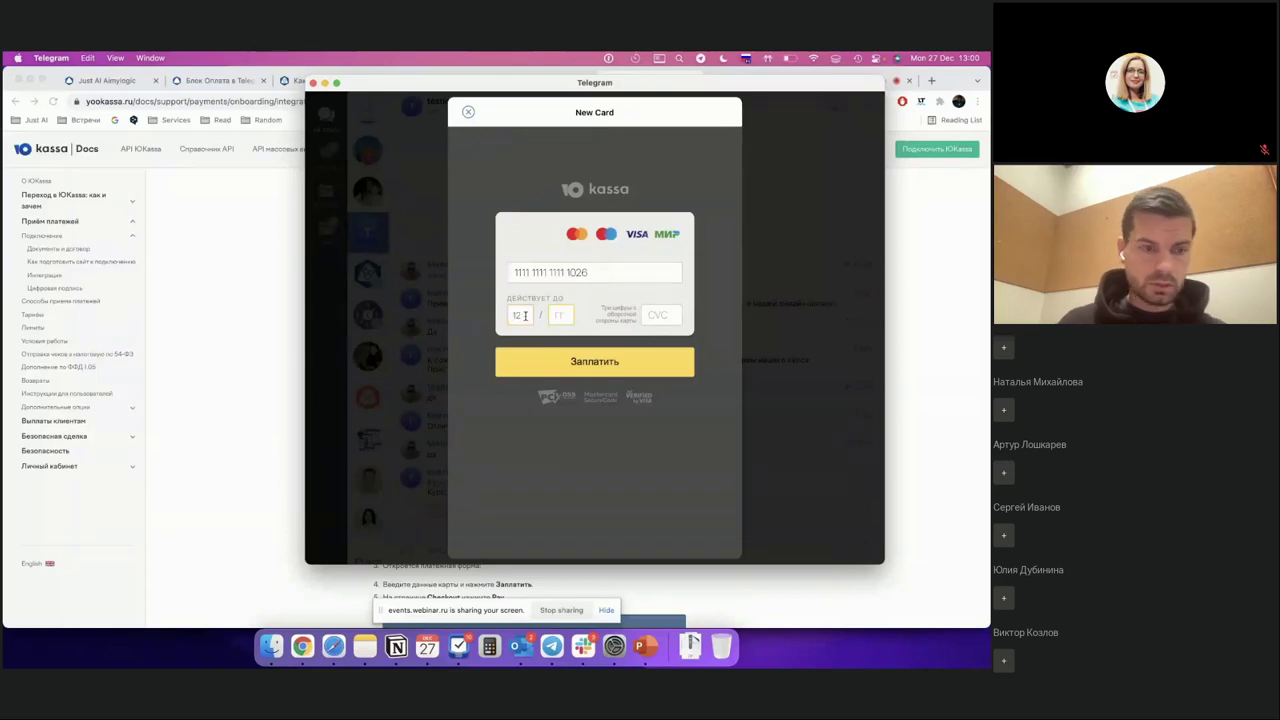
text(21)
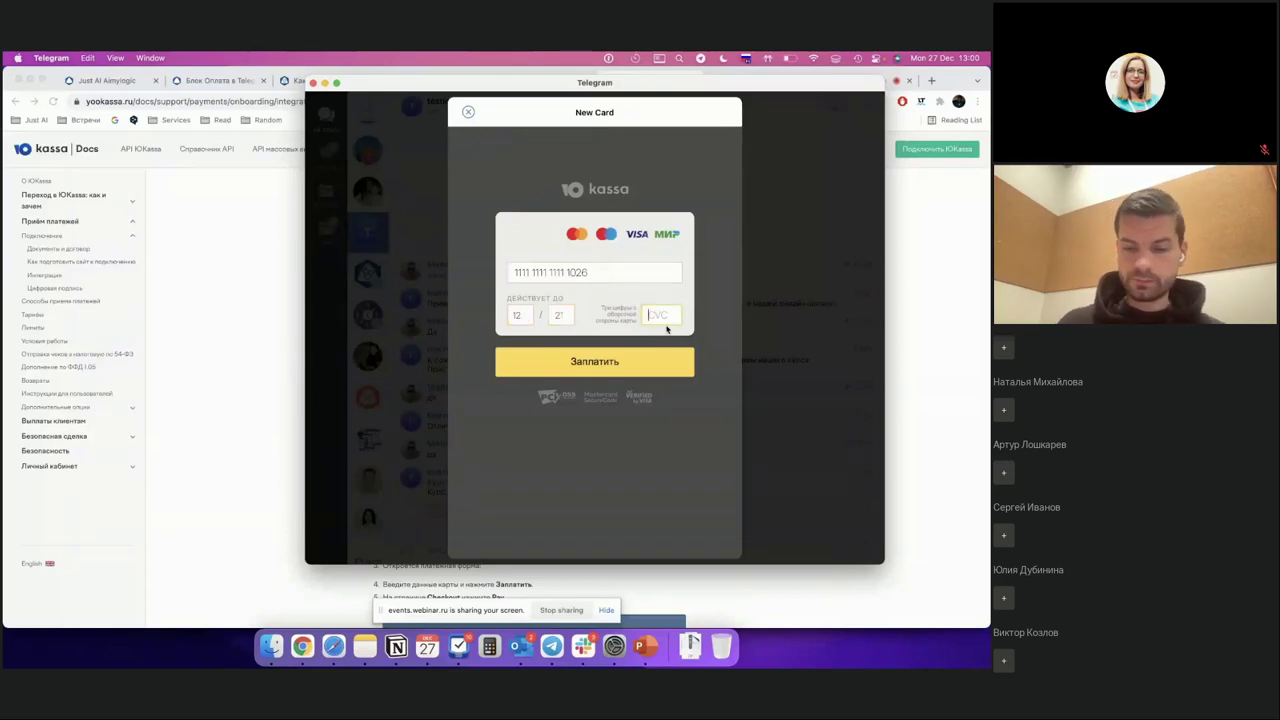
text(123)
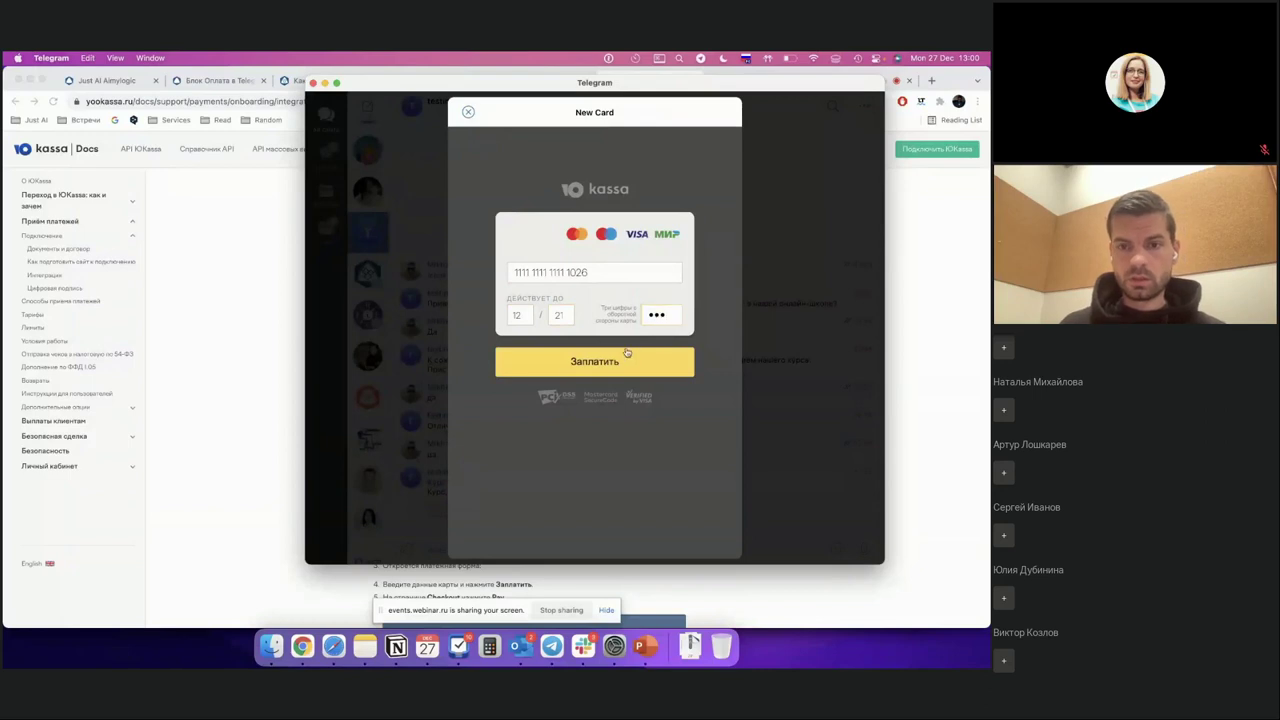
click(627, 352)
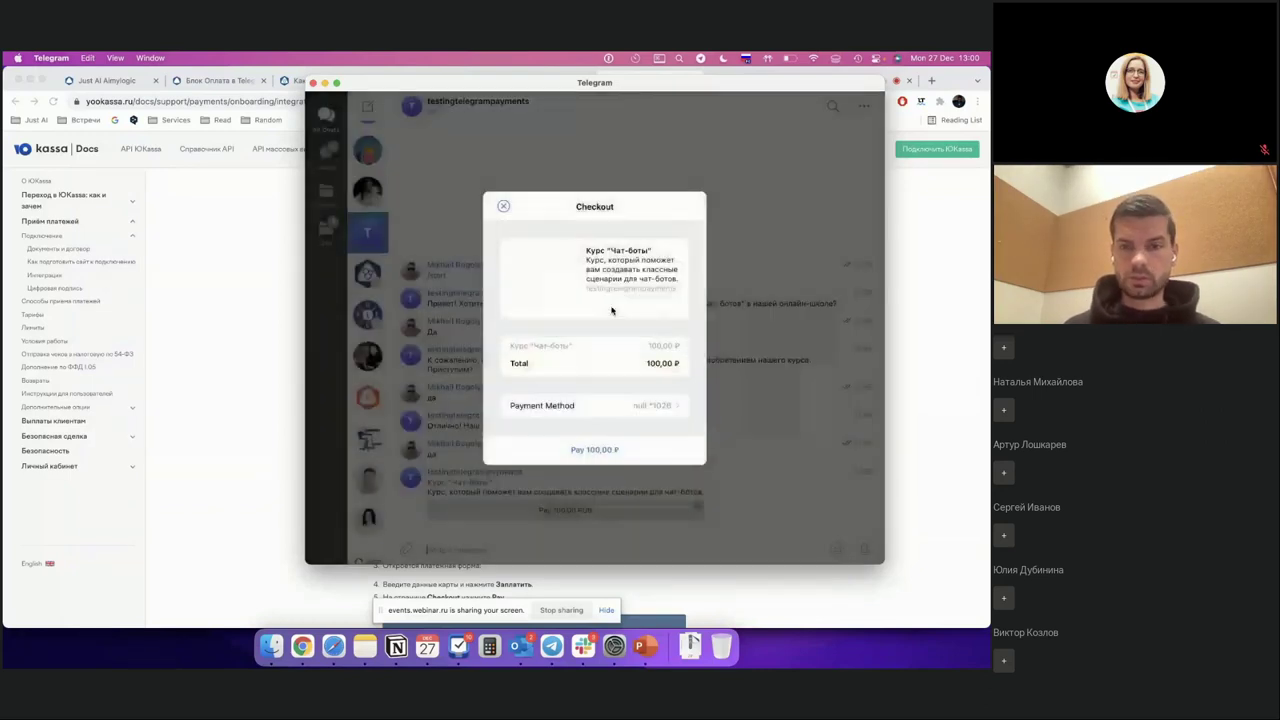
Step: Pay the 100,00 ₽ invoice, then go back to the Aimylogic editor after the course link arrives
click(587, 451)
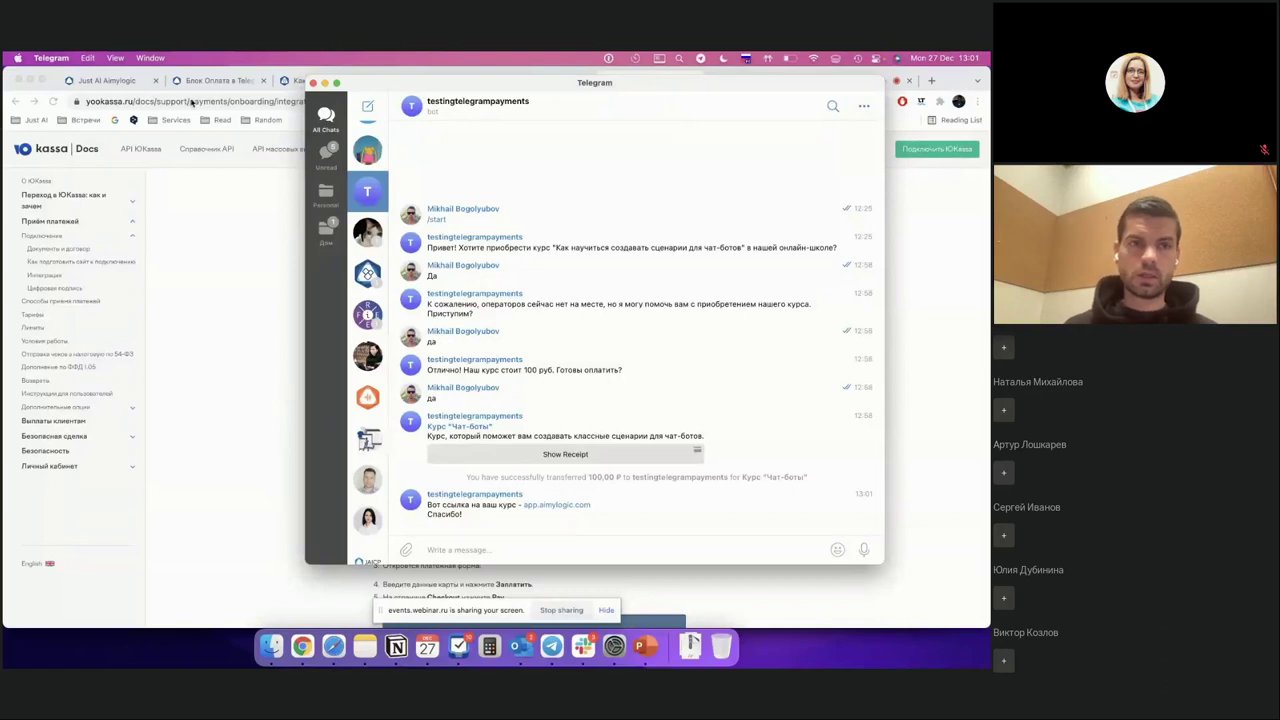
click(108, 80)
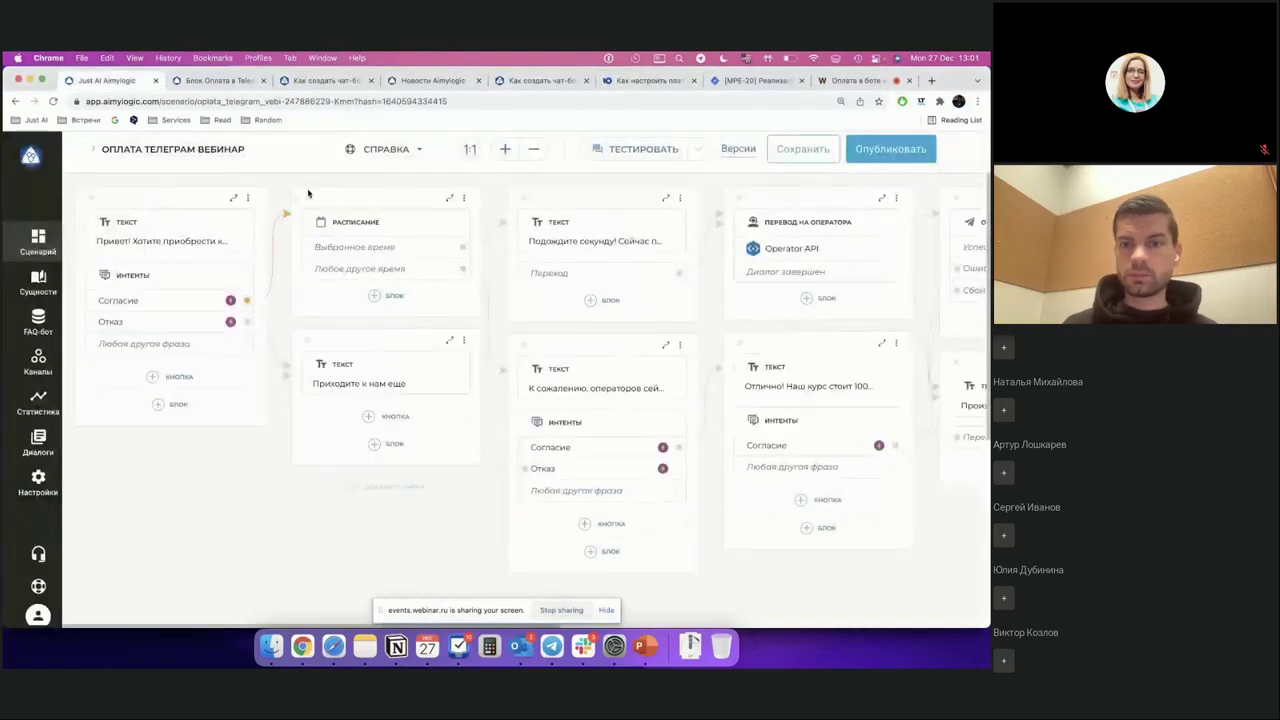
scroll(737, 343, right, 3)
scroll(735, 344, right, 6)
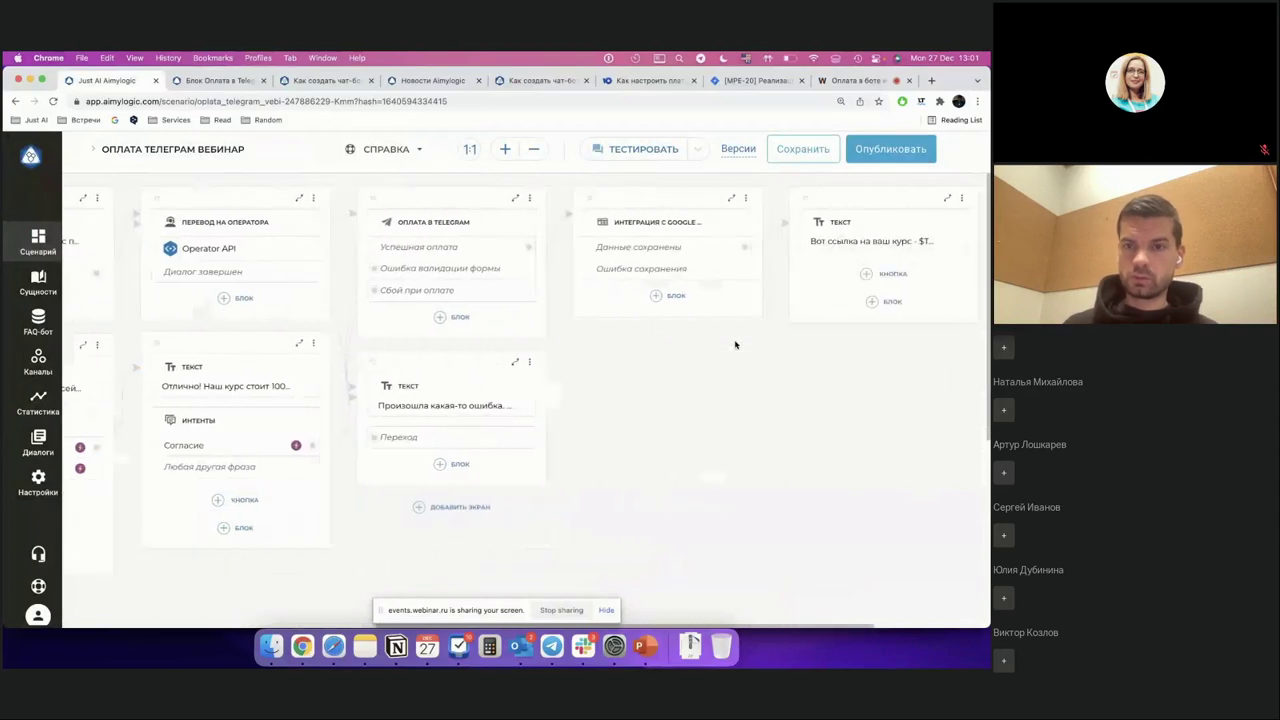
click(812, 220)
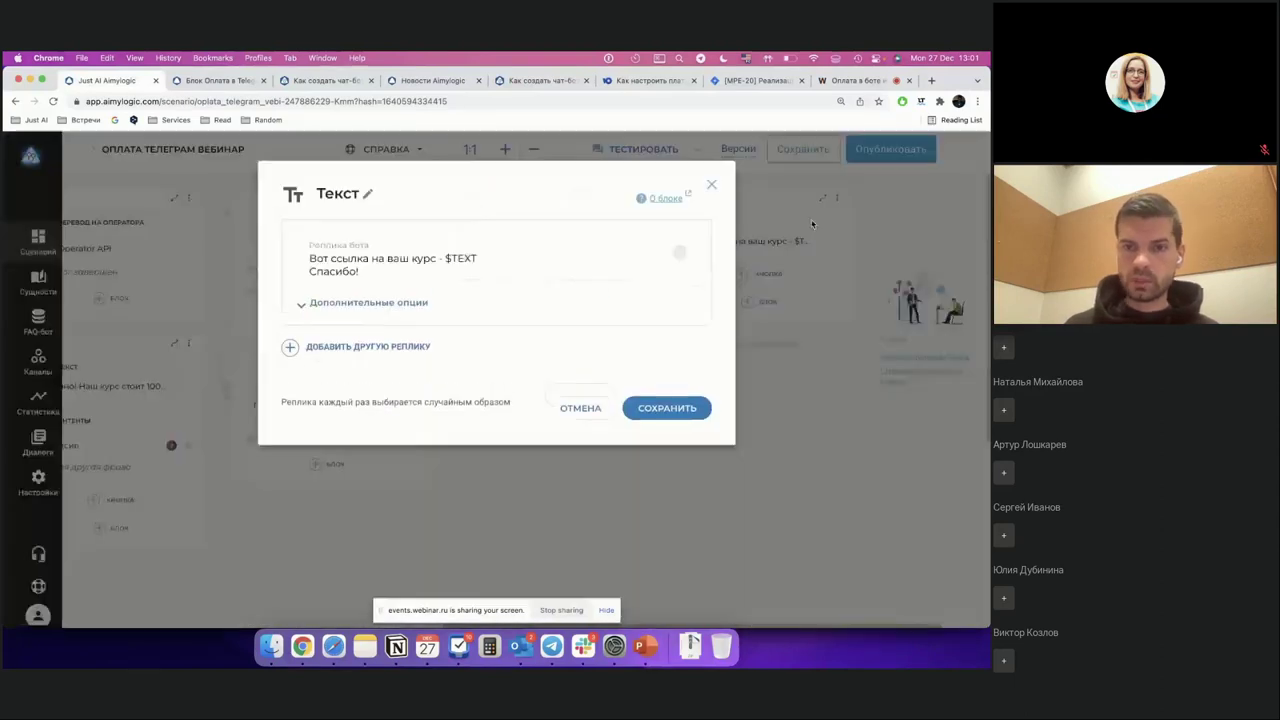
double_click(458, 258)
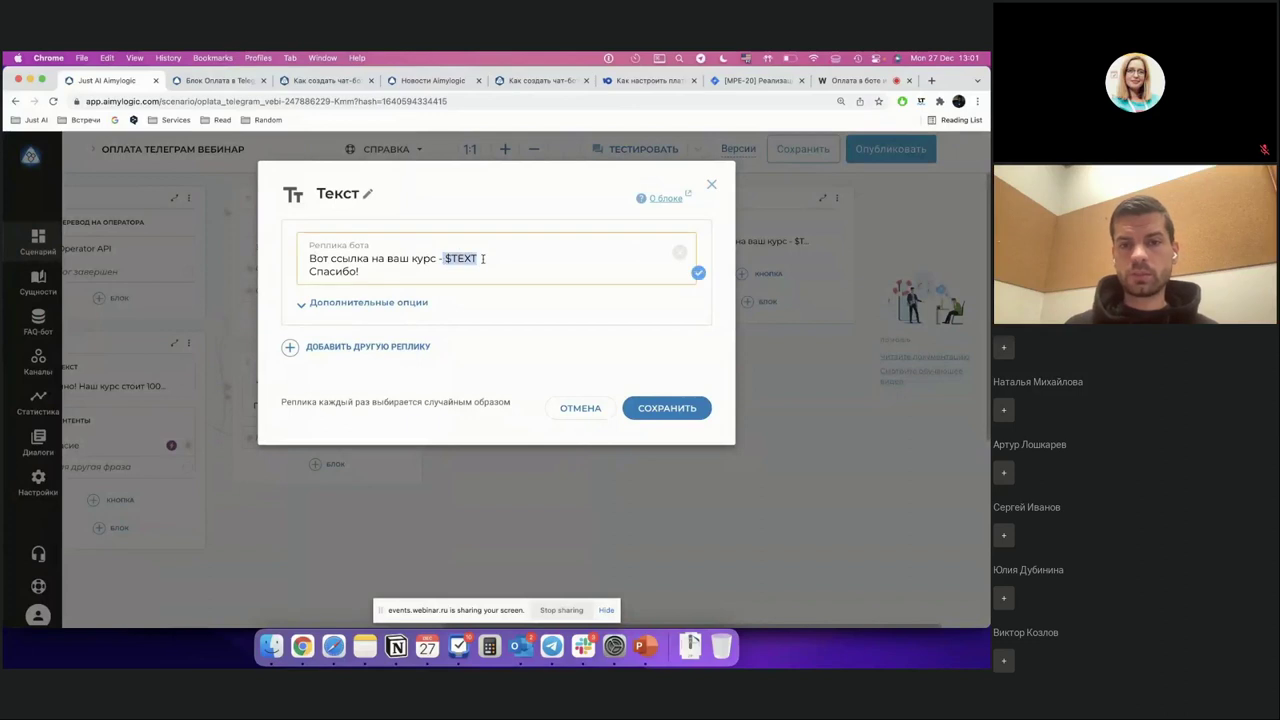
click(711, 185)
click(602, 226)
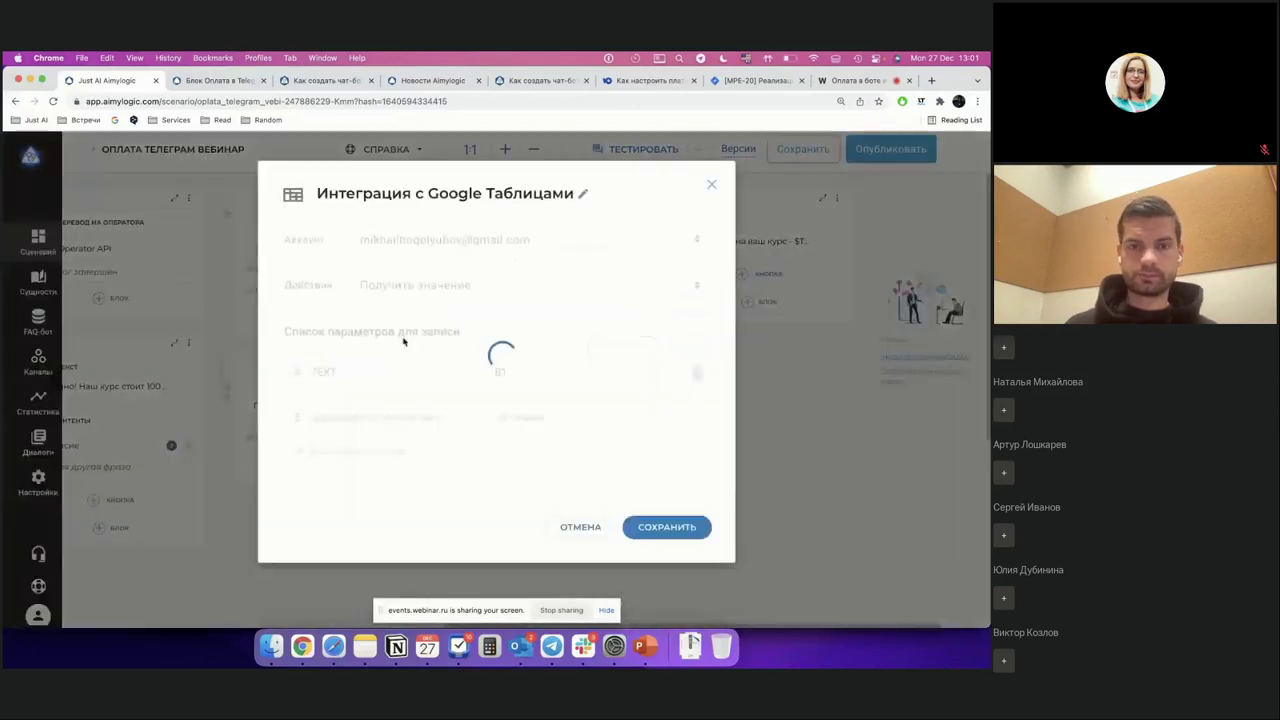
double_click(367, 464)
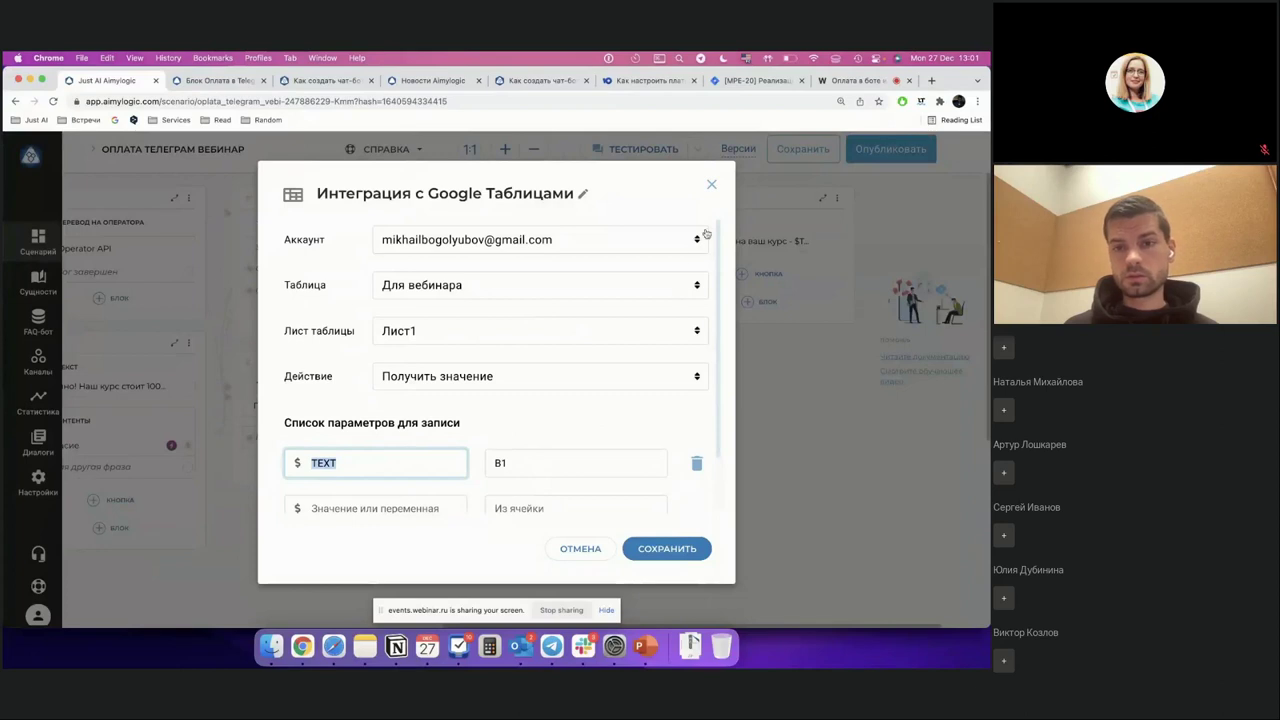
click(711, 184)
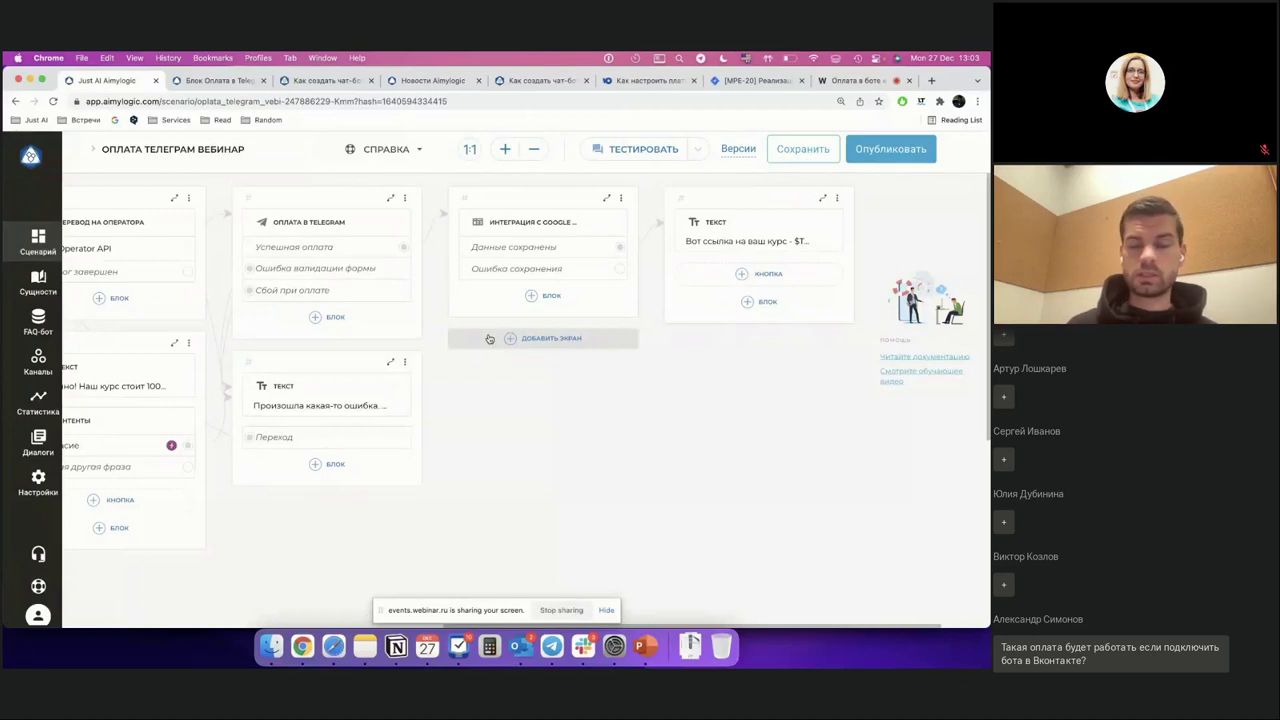
Step: Bring Telegram forward and select the Aimyvoice chat with its 99,00 RUB top-up invoices
click(551, 646)
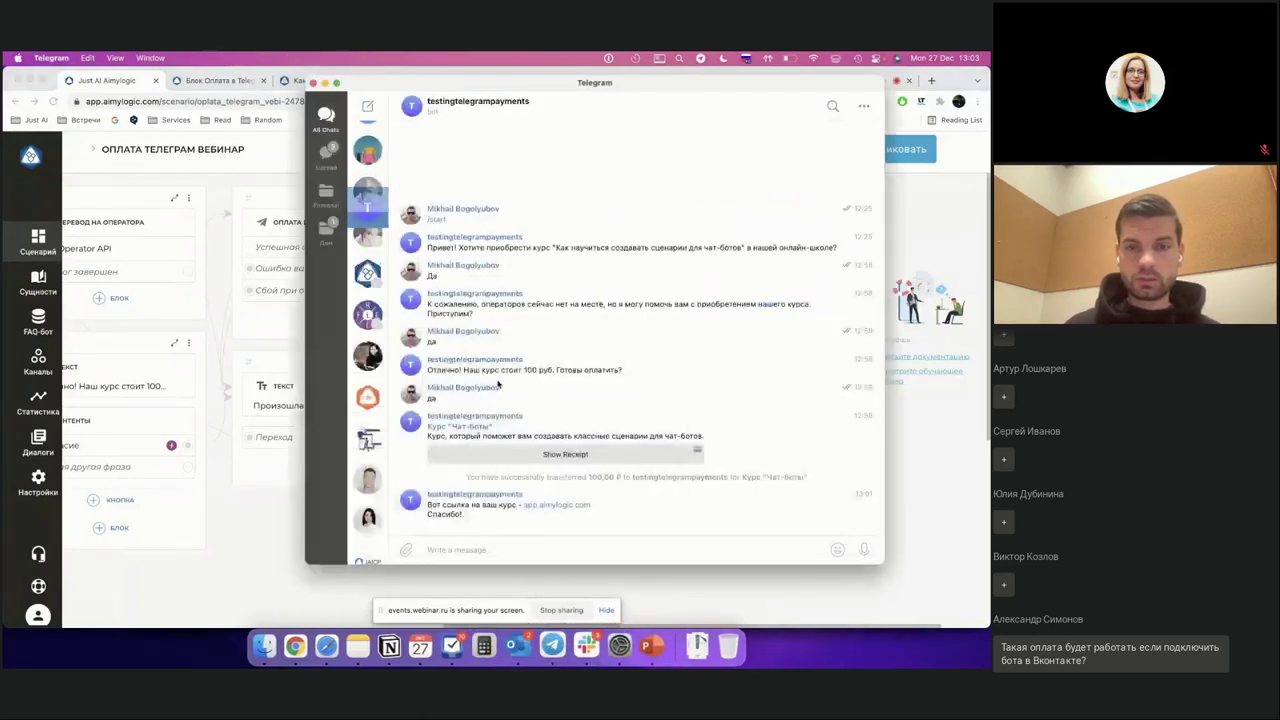
click(370, 398)
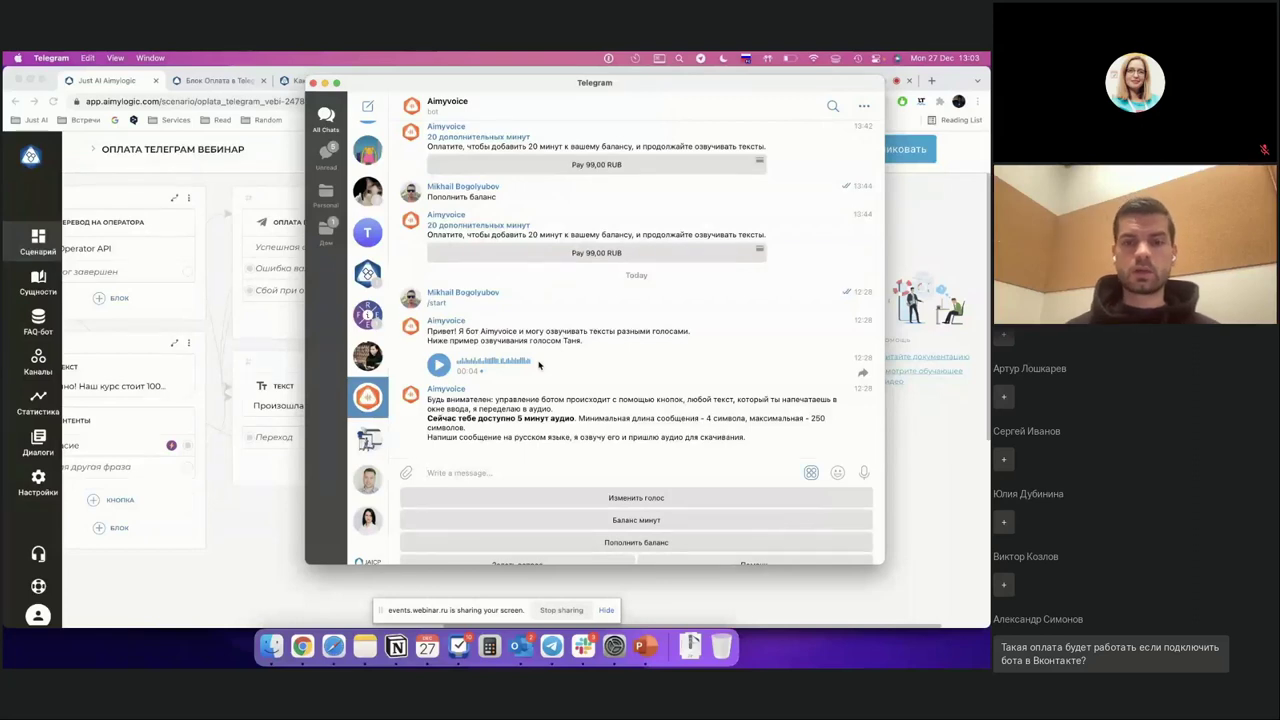
Step: Request a top-up with Пополнить баланс and open checkout for the new 99,00 RUB invoice
scroll(469, 269, down, 1)
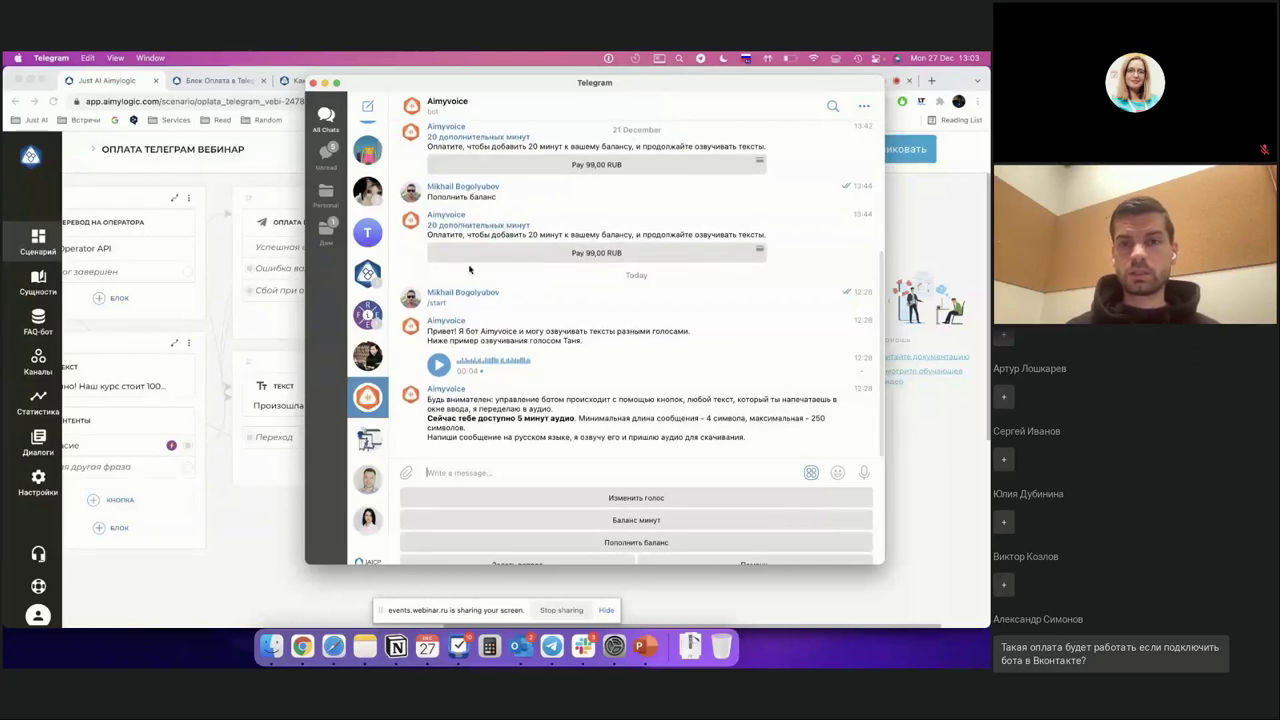
scroll(469, 269, up, 2)
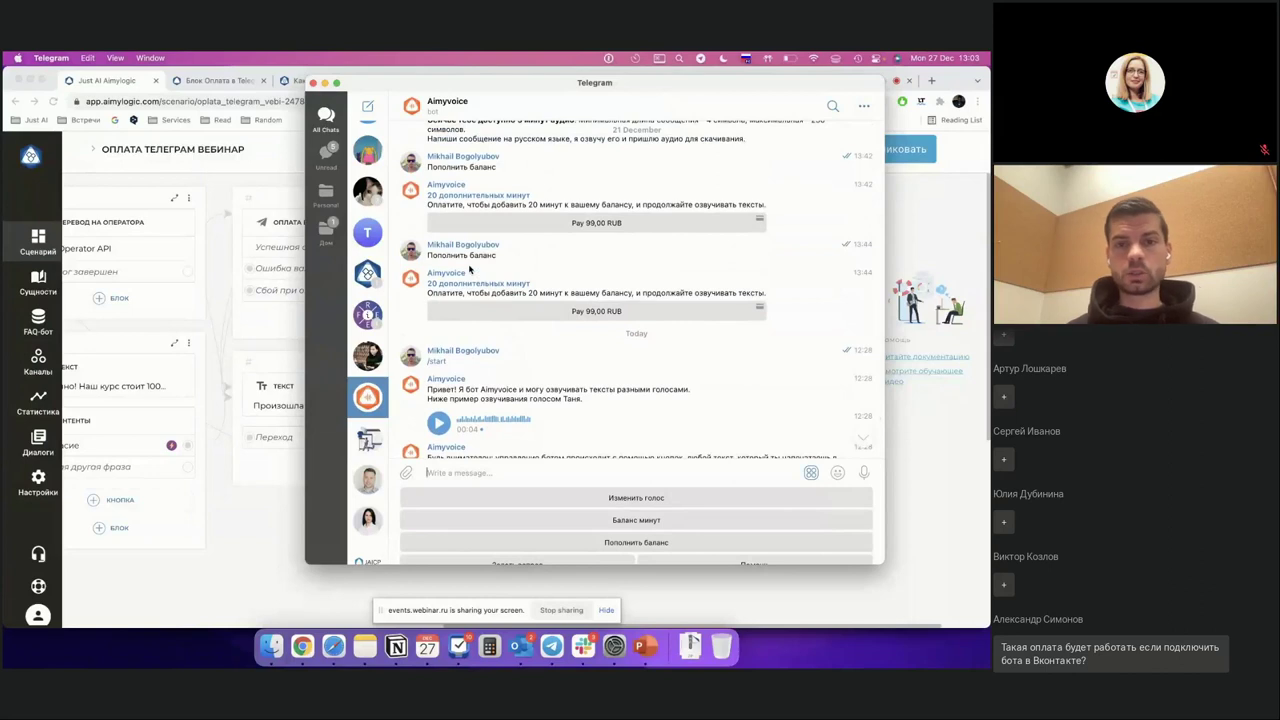
scroll(469, 269, up, 2)
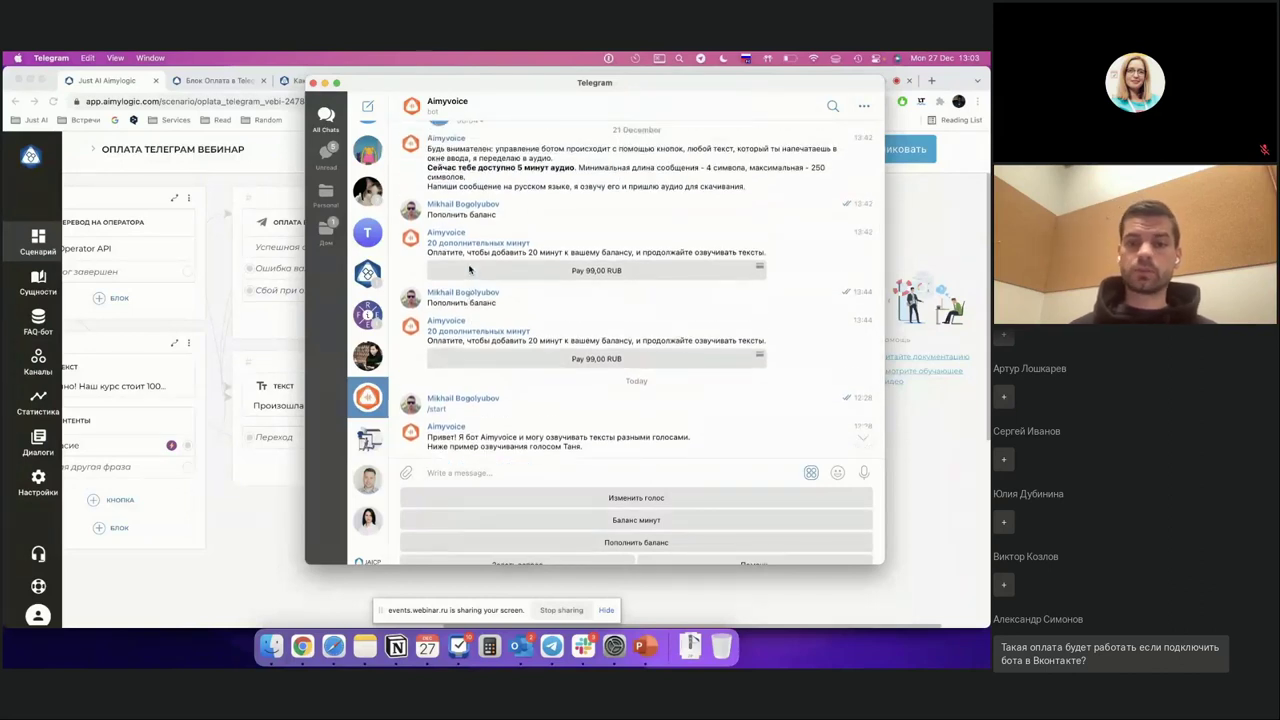
scroll(471, 271, down, 4)
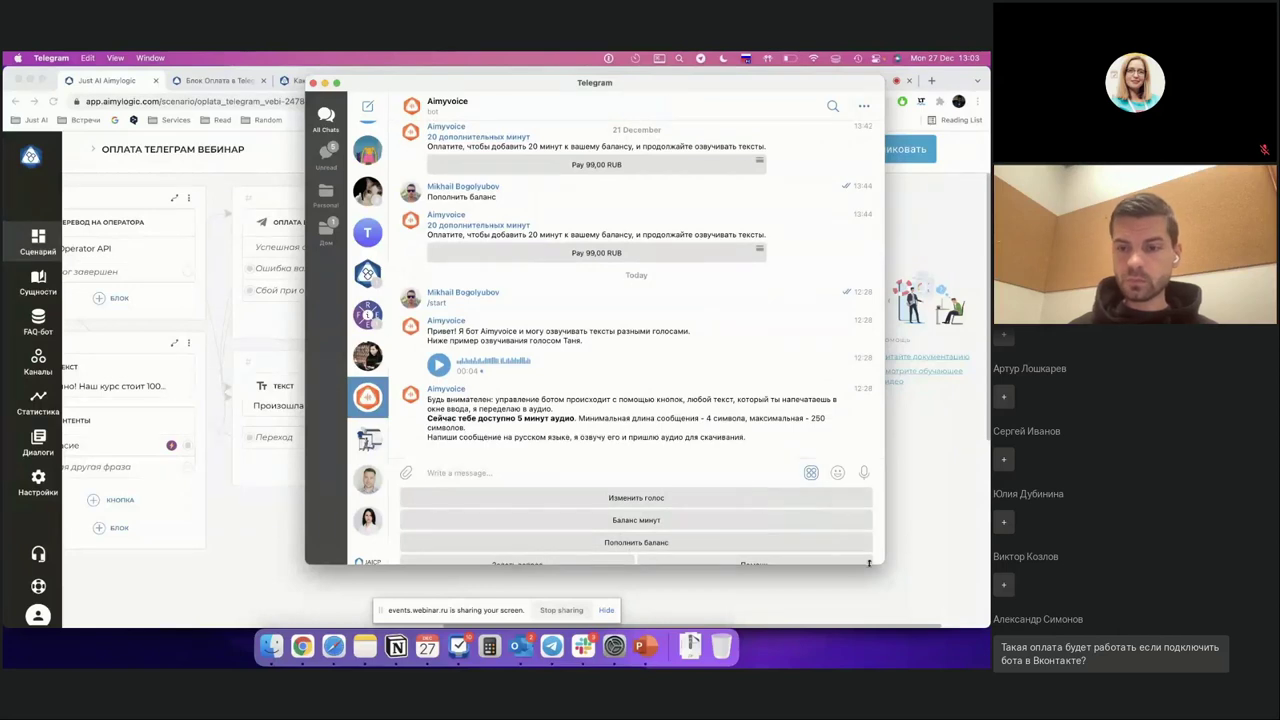
drag(882, 565, 900, 596)
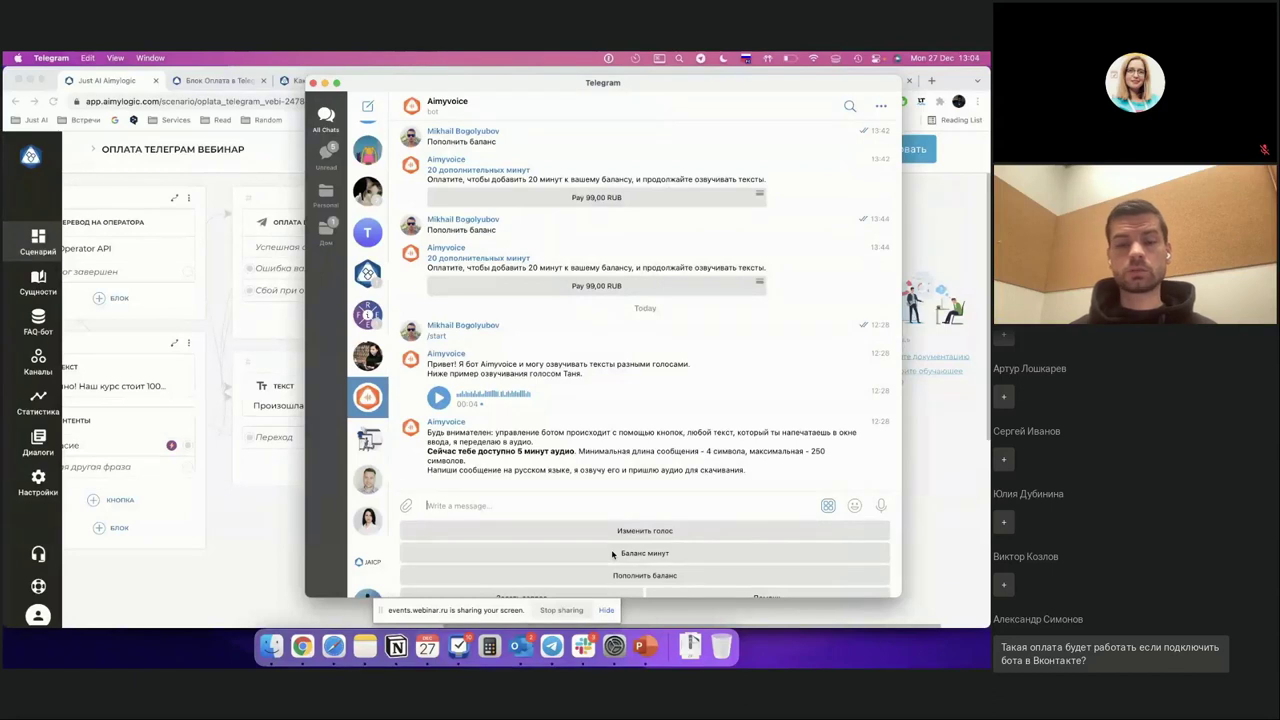
click(650, 575)
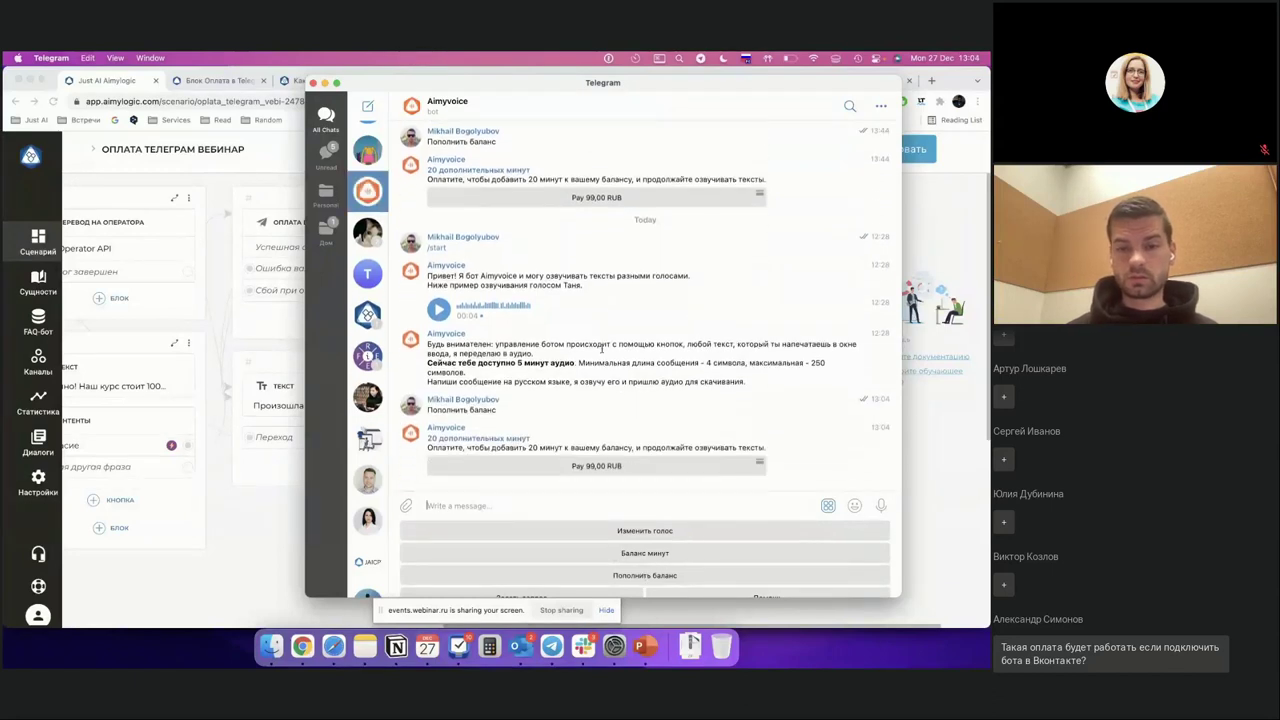
click(600, 466)
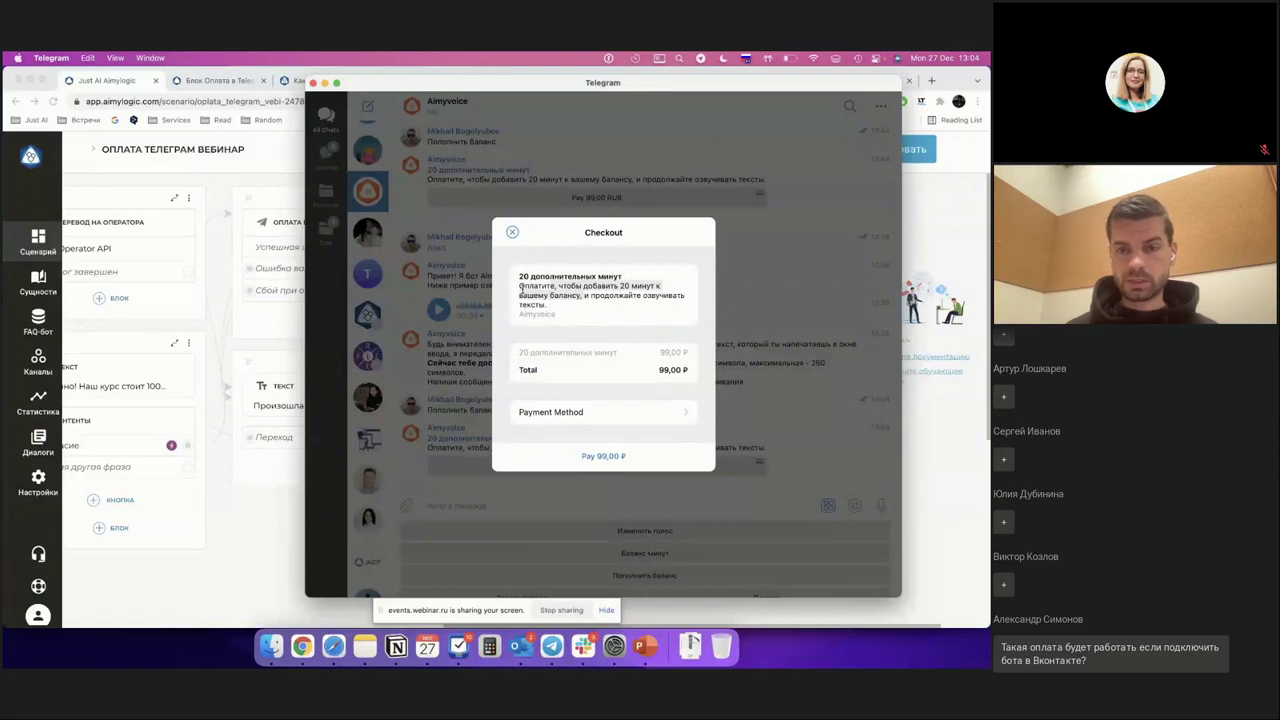
Step: Open the card form for the 99,00 ₽ invoice, then close it and Checkout without paying
drag(520, 287, 554, 307)
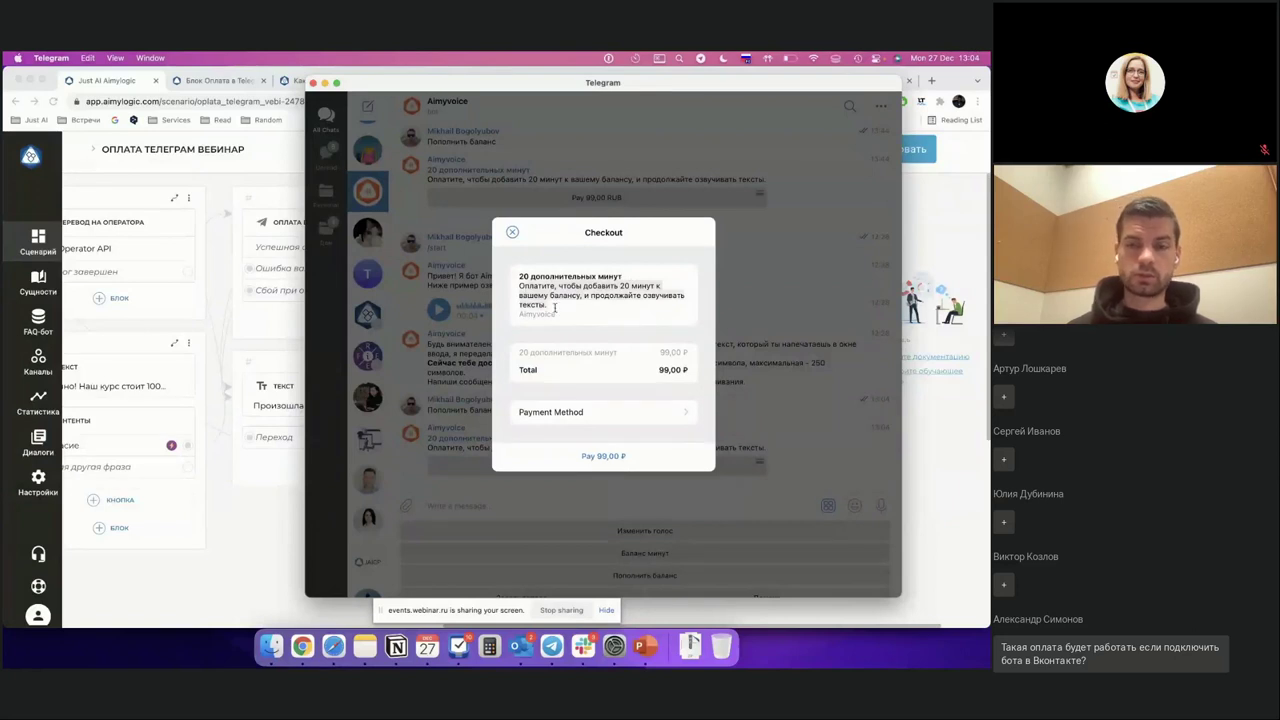
click(589, 456)
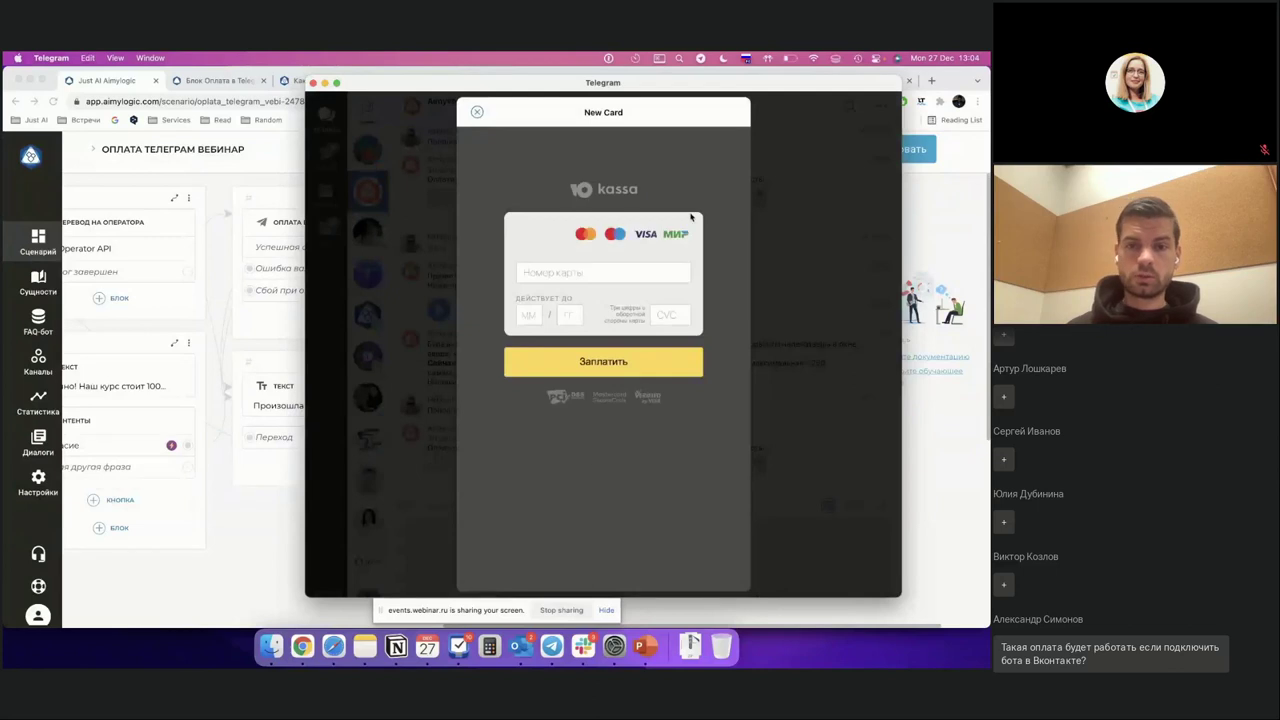
click(580, 270)
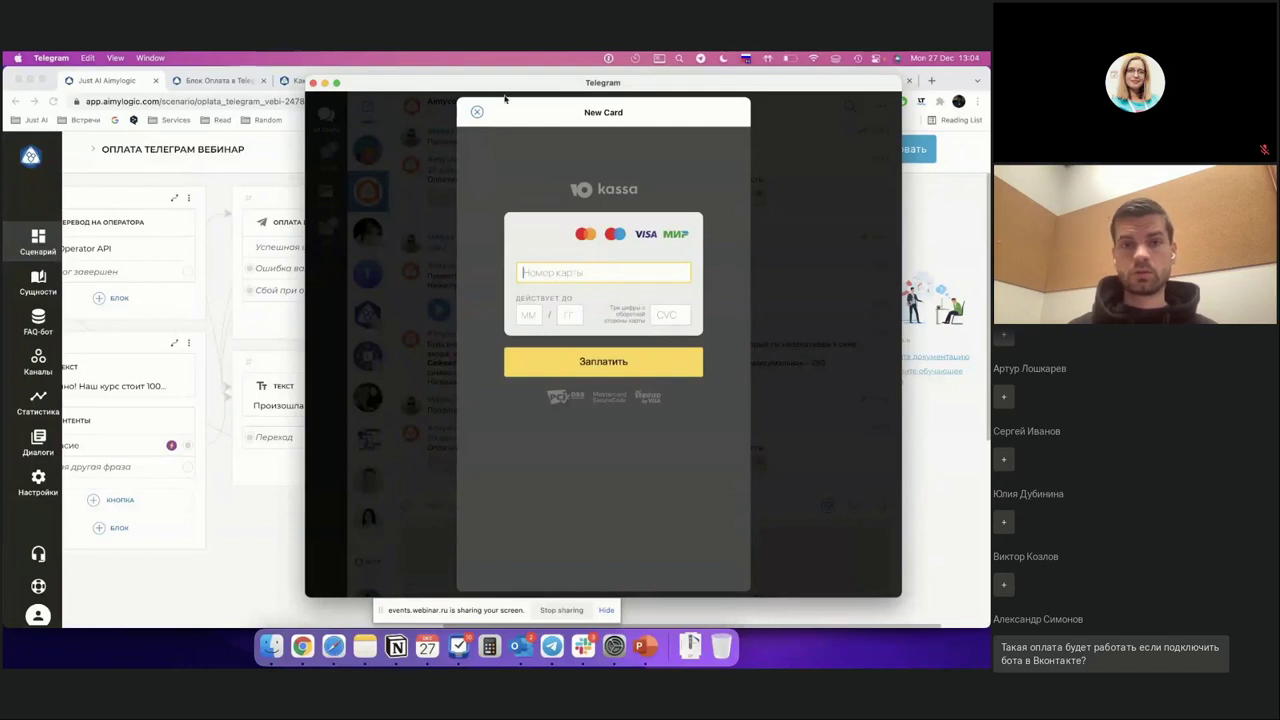
click(477, 112)
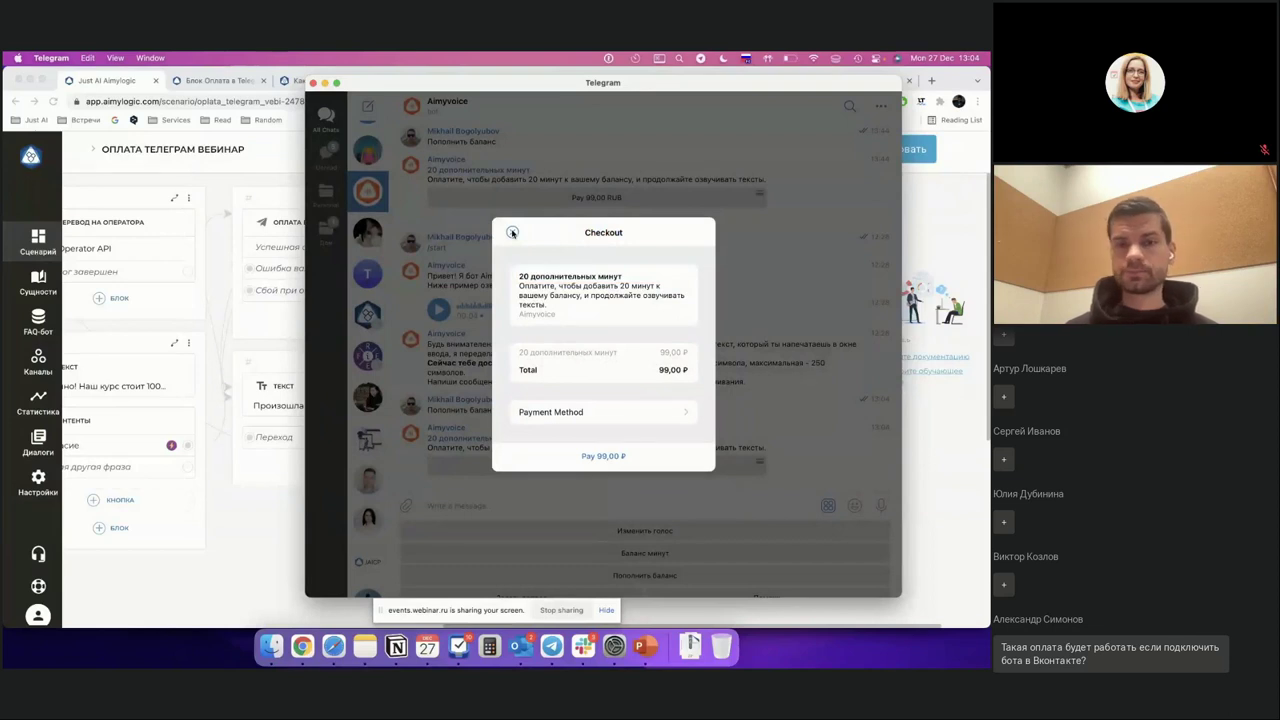
click(512, 232)
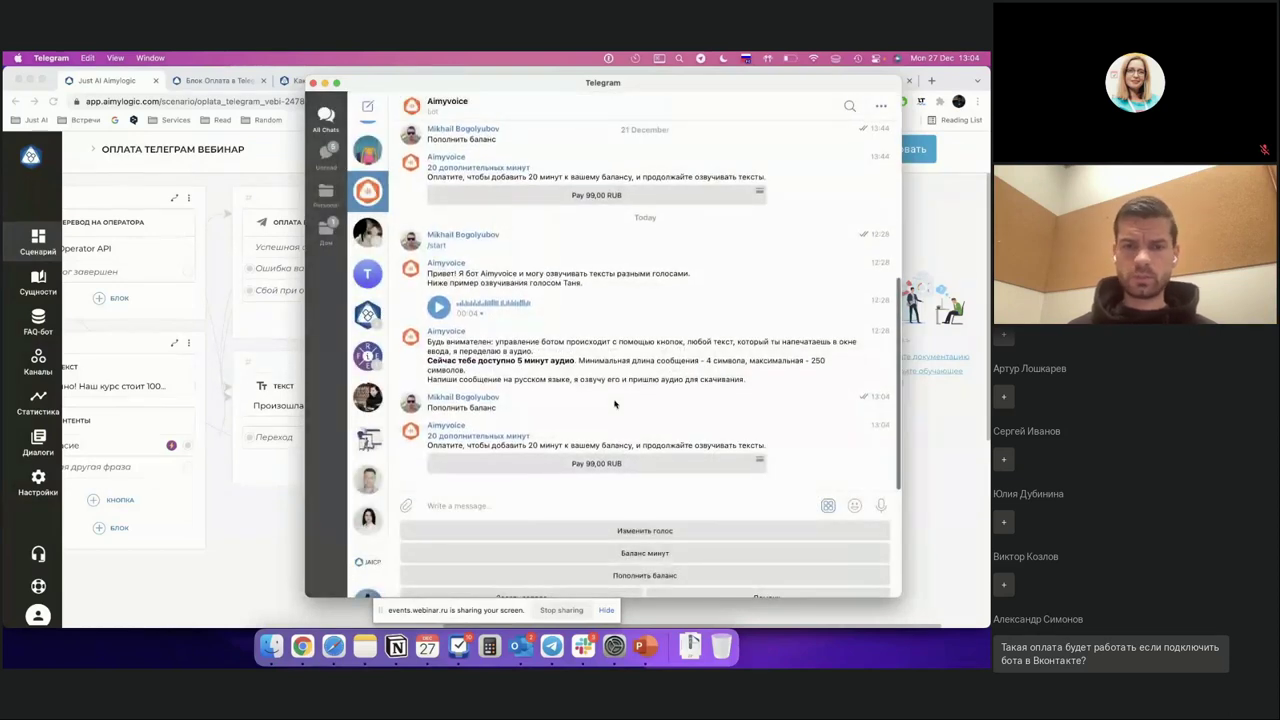
Step: View the Aimyvoice bot's profile info, then return to the Aimylogic scenario in Chrome
click(466, 110)
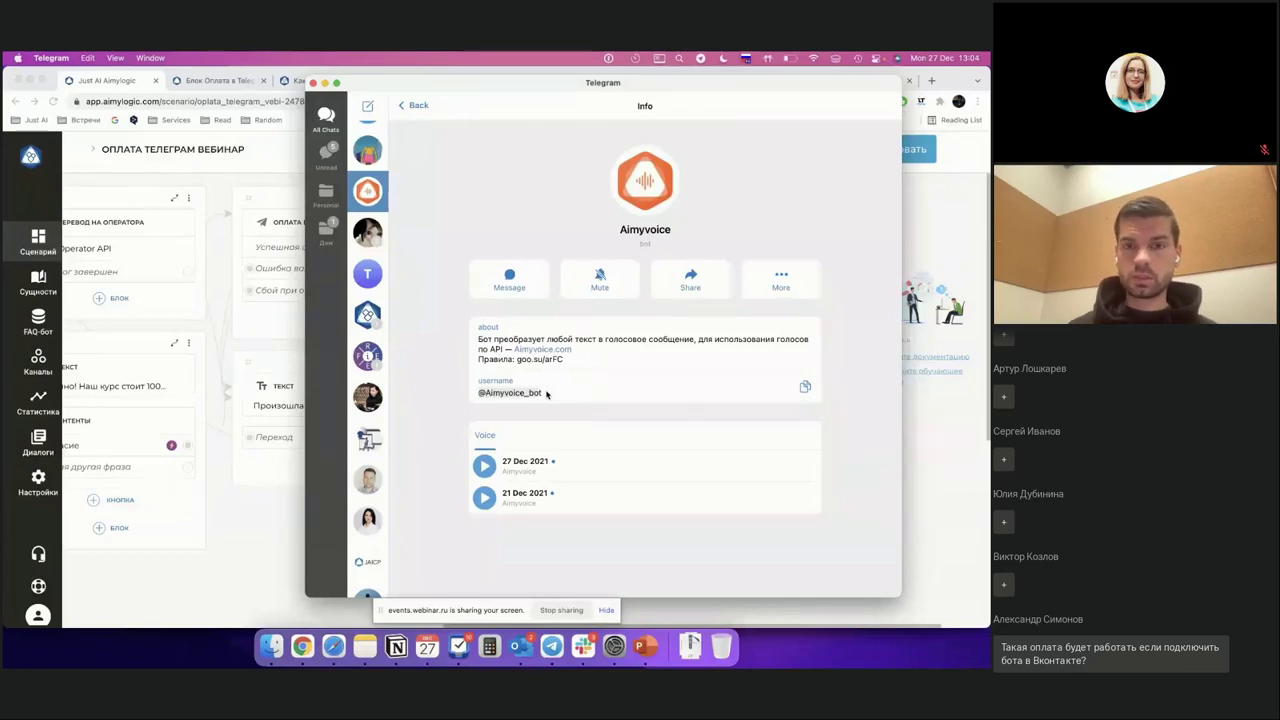
click(418, 105)
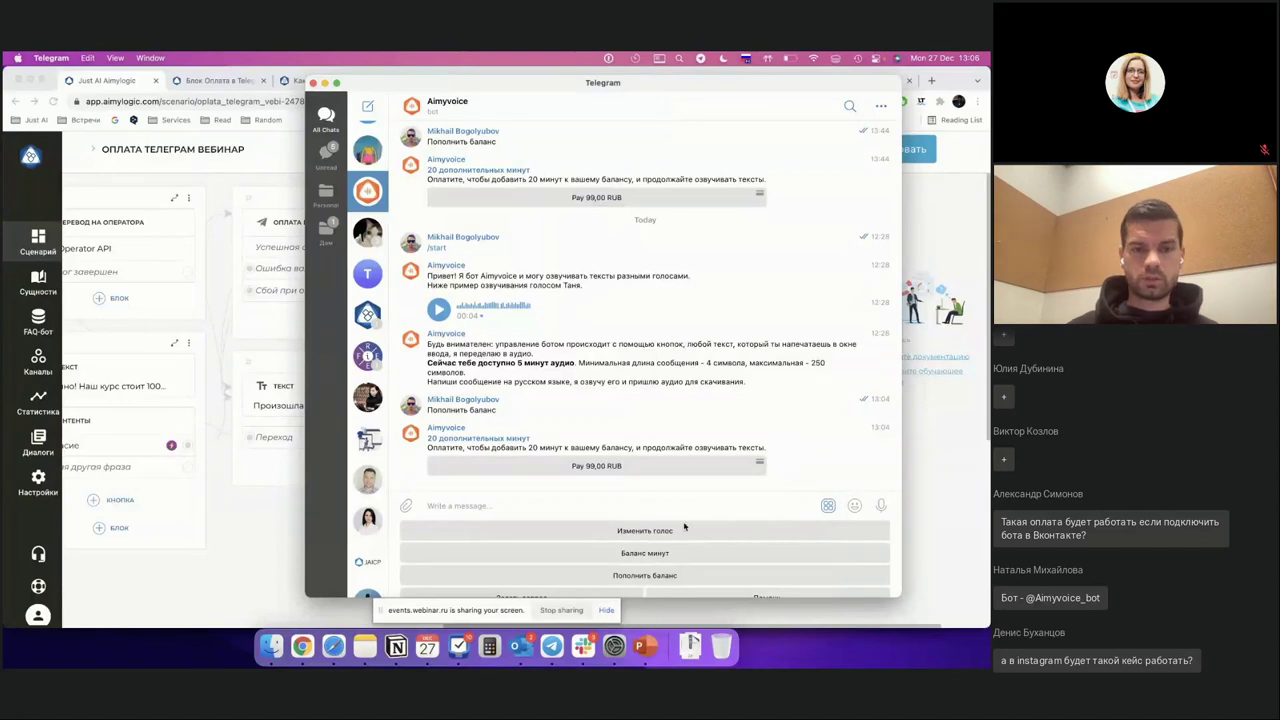
click(248, 606)
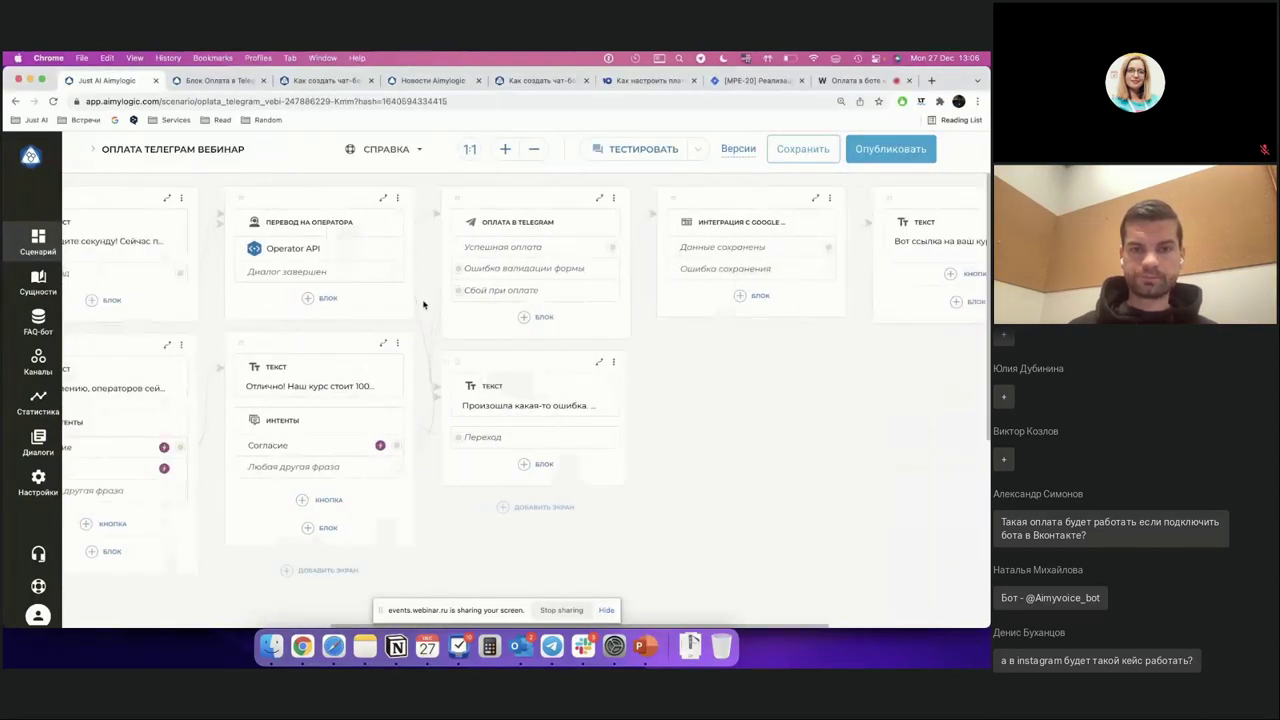
click(591, 219)
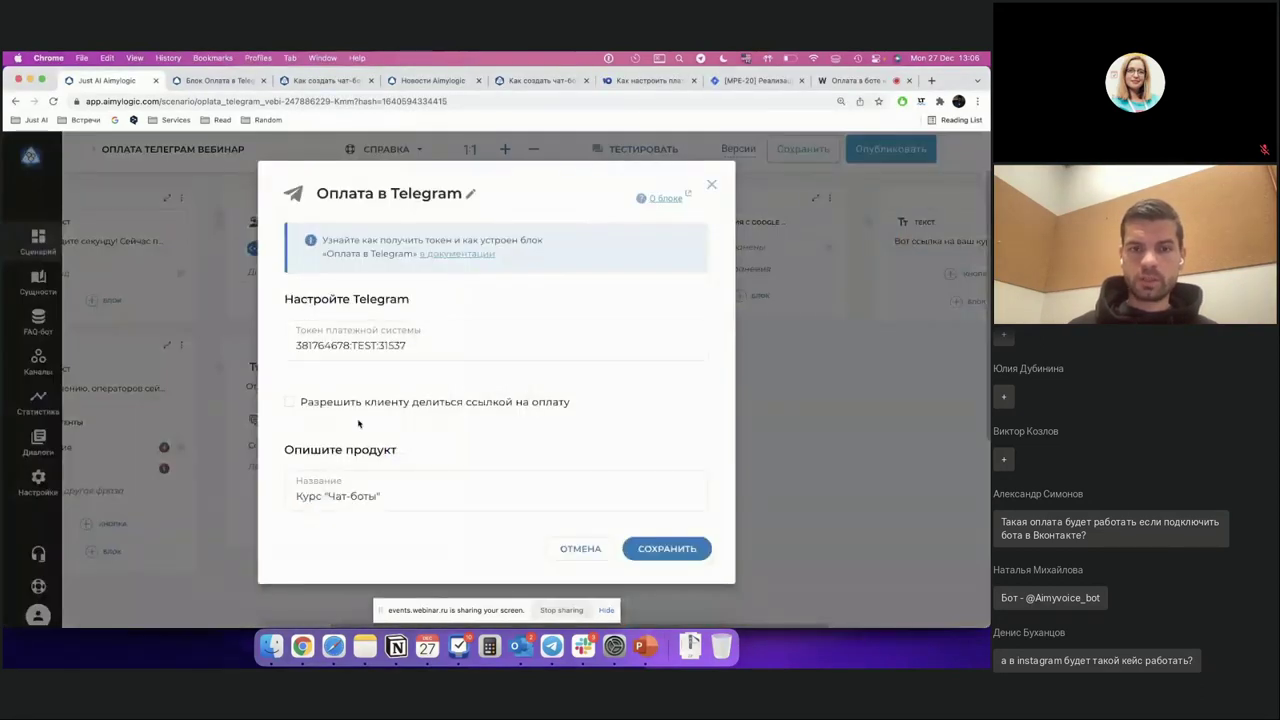
scroll(357, 421, down, 5)
drag(330, 412, 266, 413)
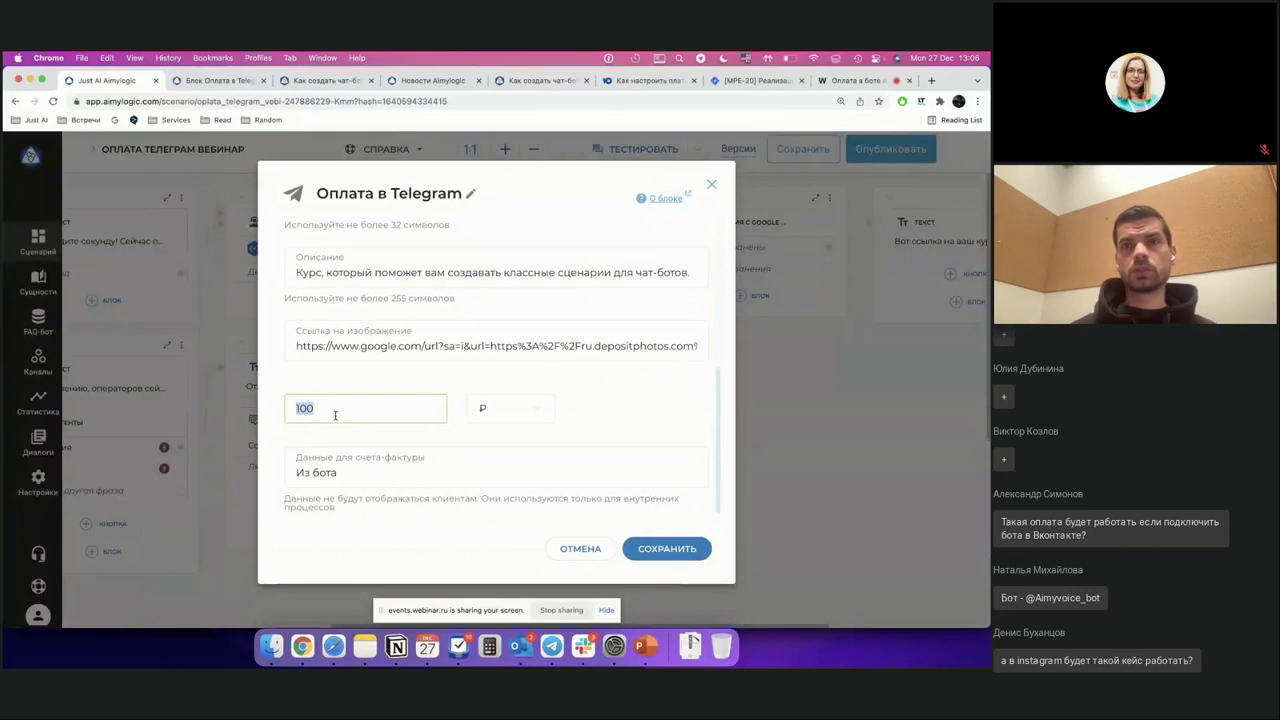
click(756, 238)
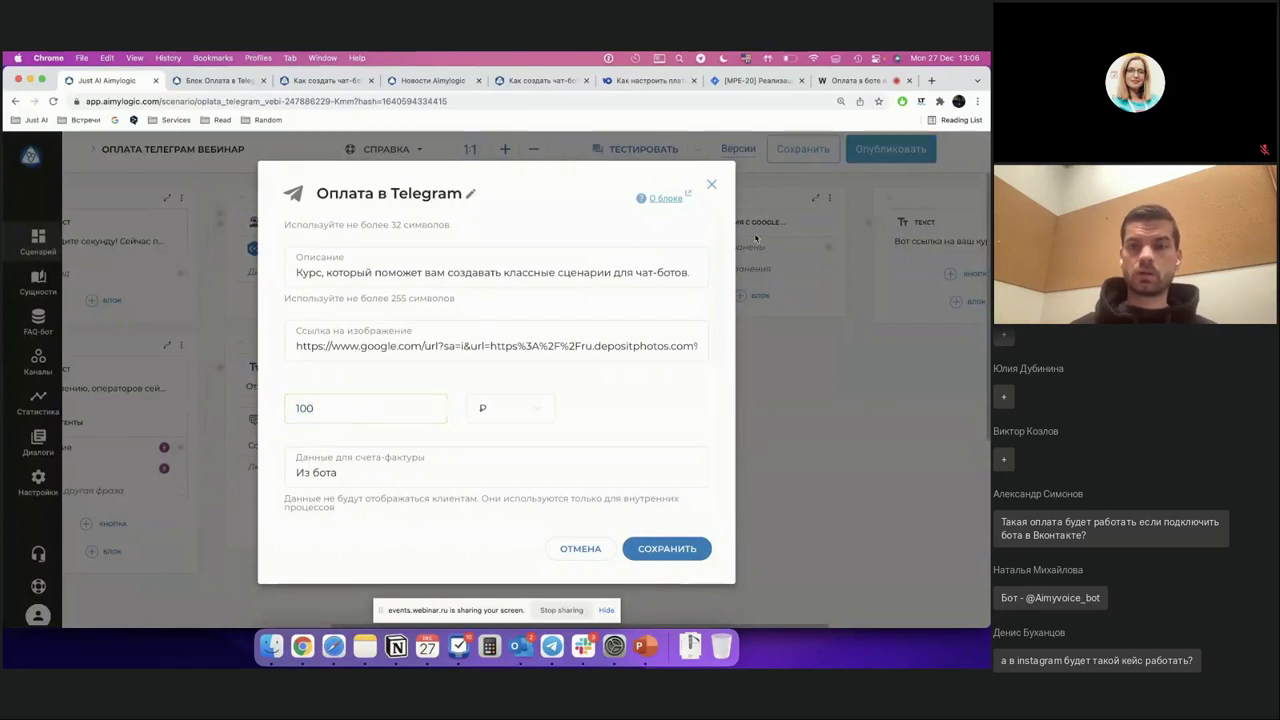
click(716, 185)
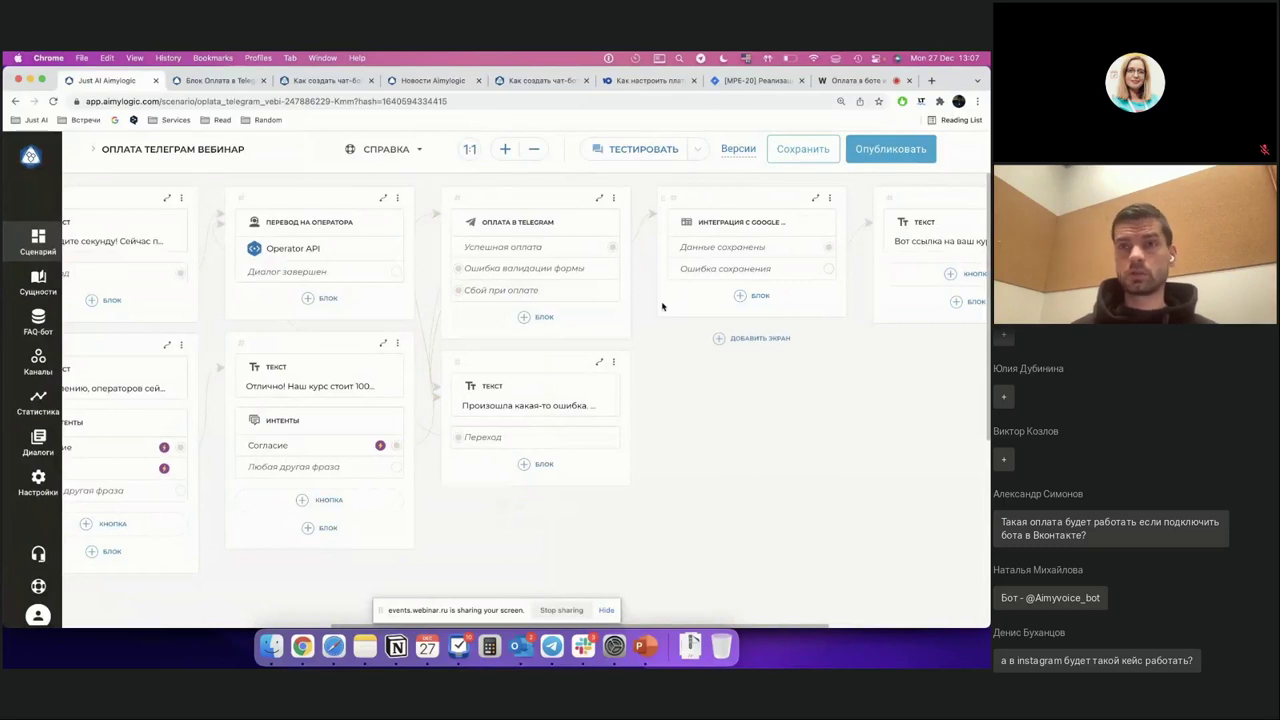
Step: Browse new-screen block types after the Google integration block, dismiss them, and open the 'Оплата в боте' webinar tab
scroll(700, 343, right, 3)
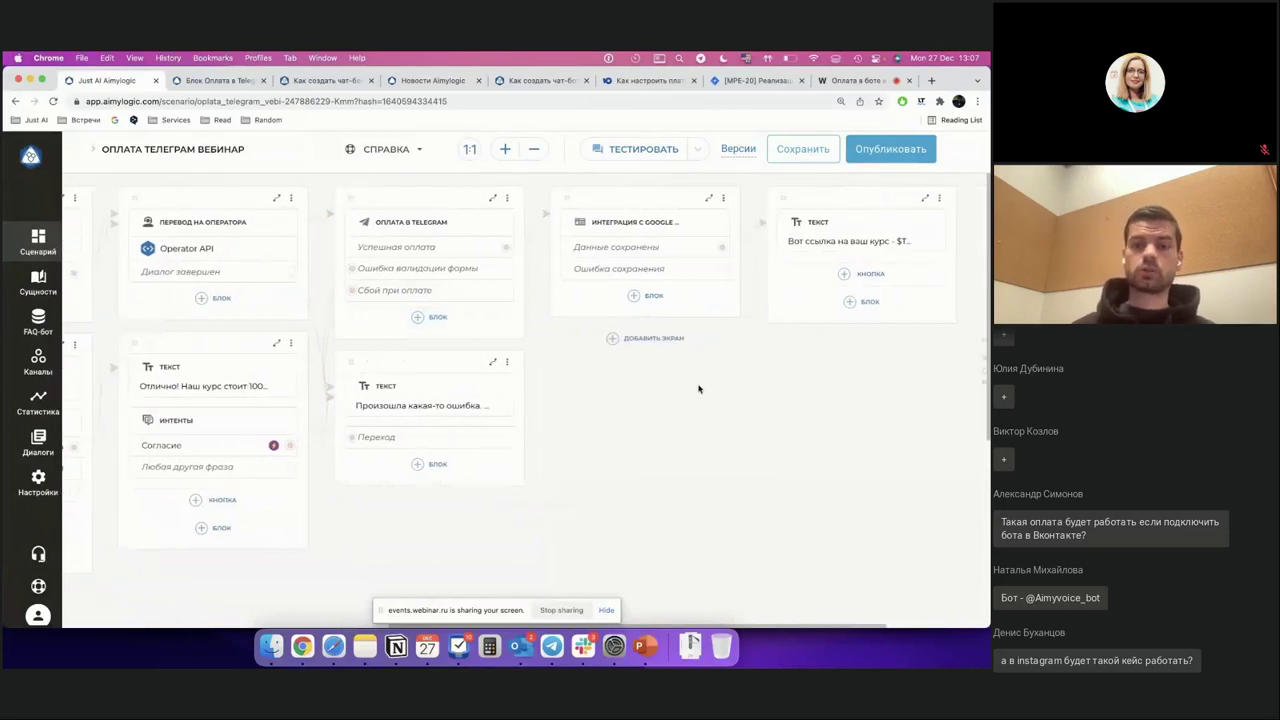
click(632, 340)
scroll(632, 343, down, 3)
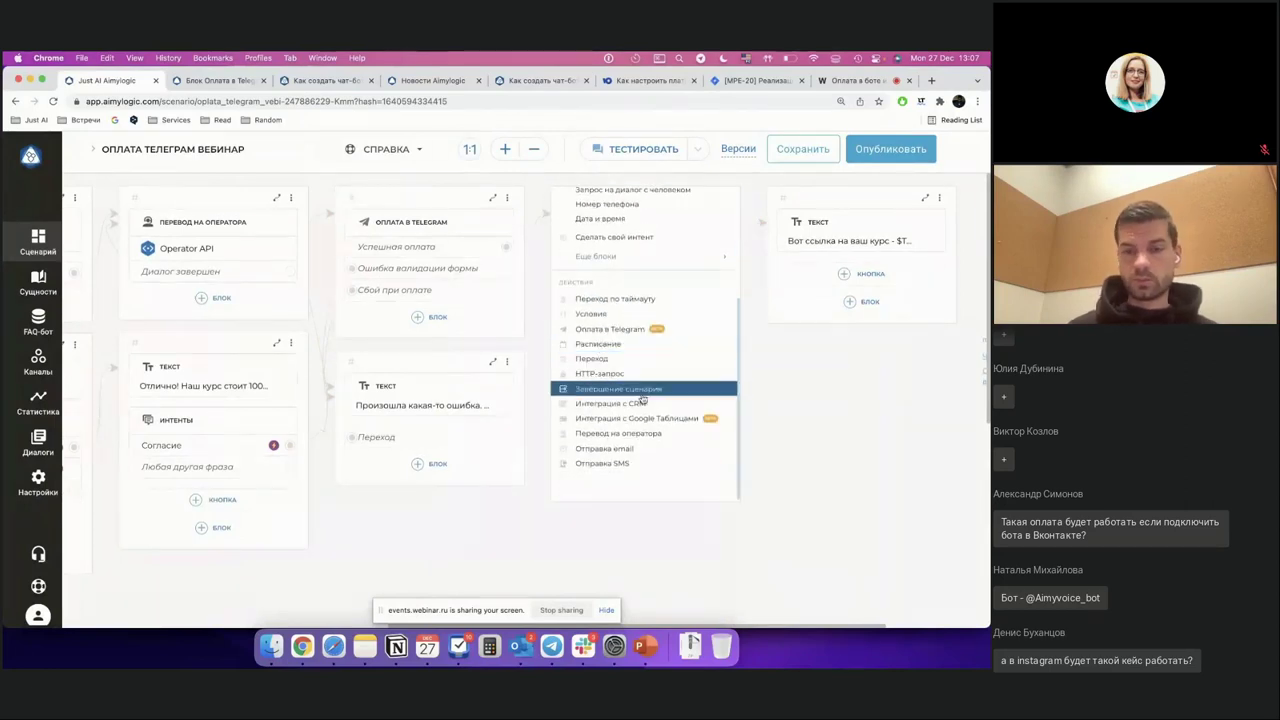
scroll(620, 420, down, 1)
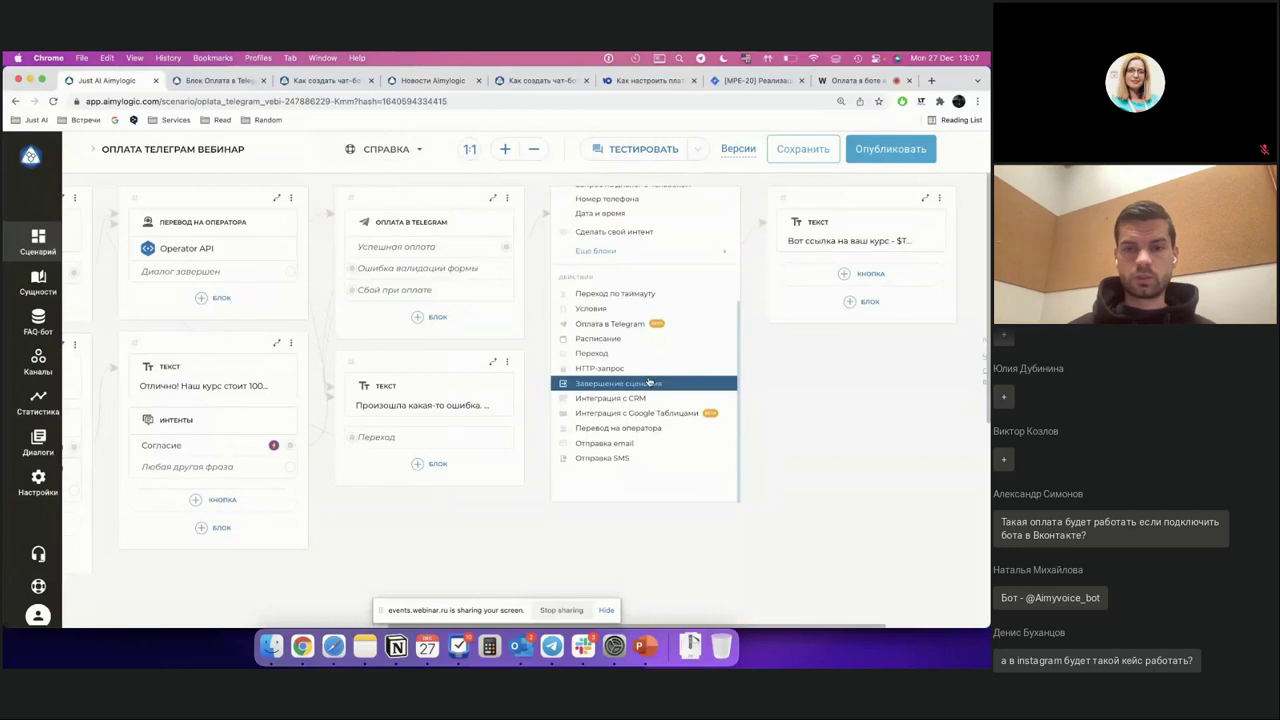
click(832, 344)
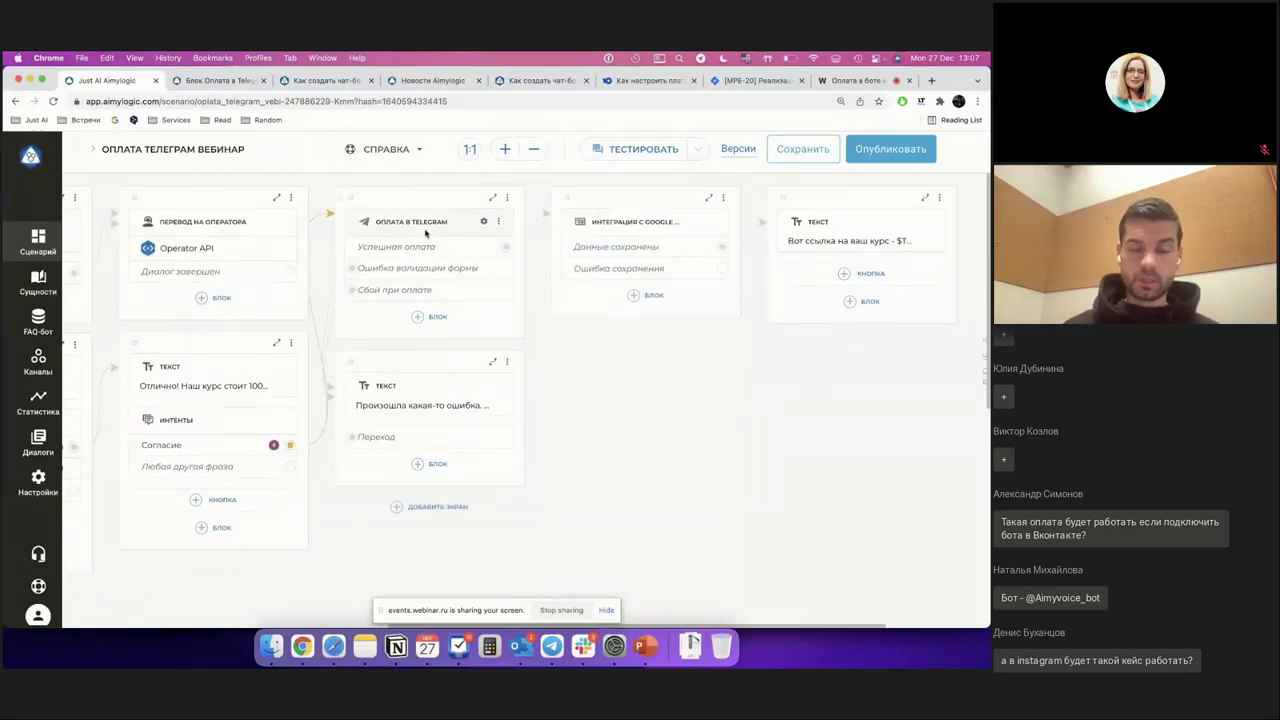
click(835, 80)
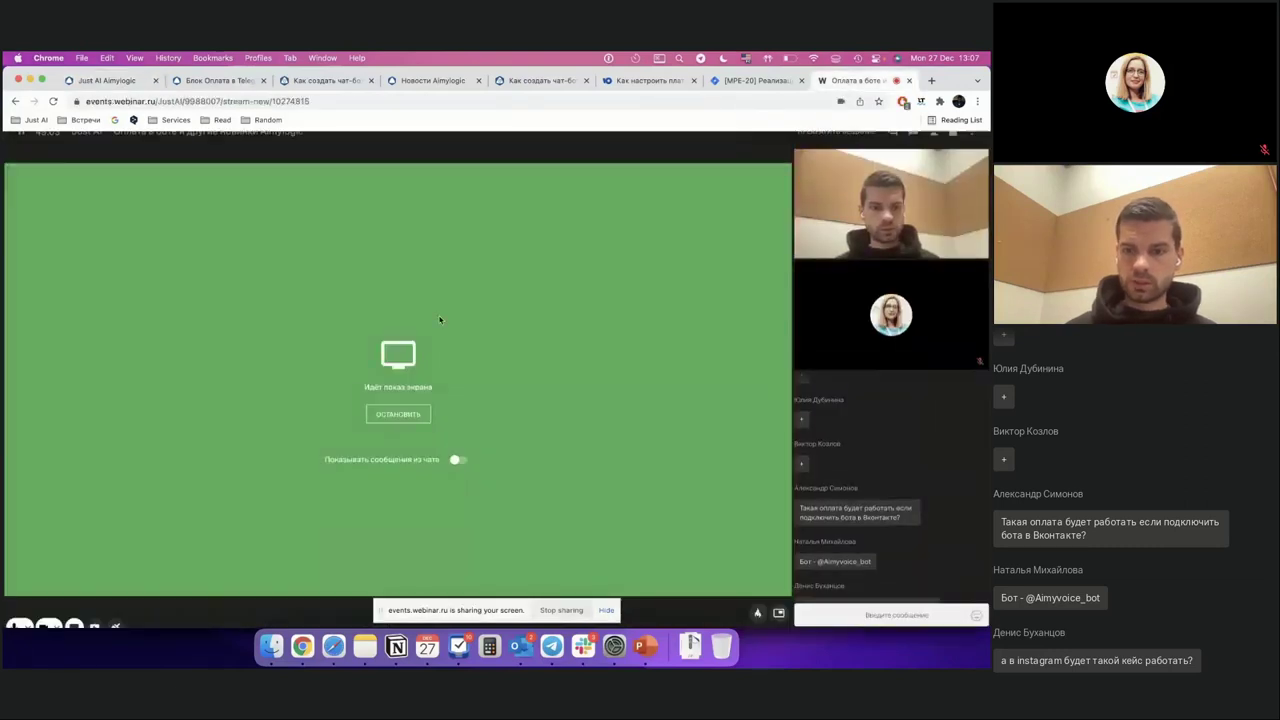